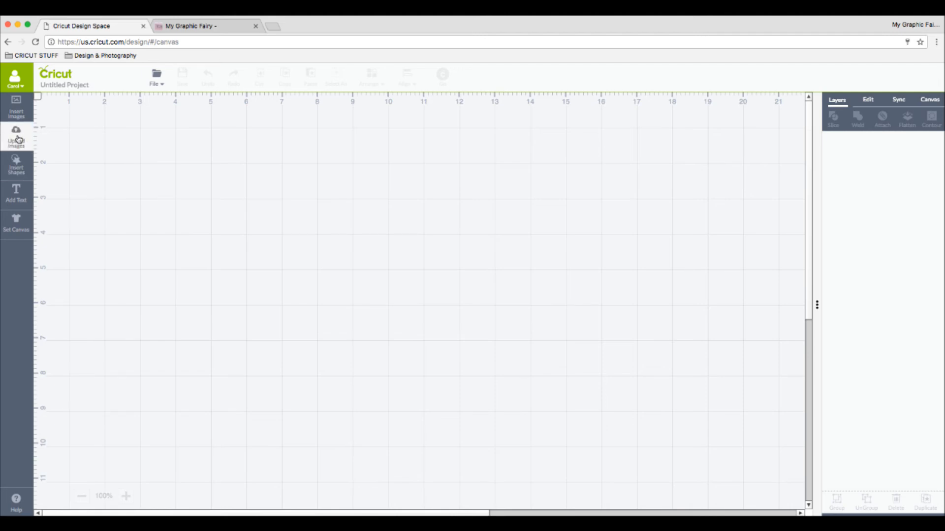
# - Insert the large Hello Kitty angel image from the uploaded images library onto the canvas
pyautogui.click(17, 139)
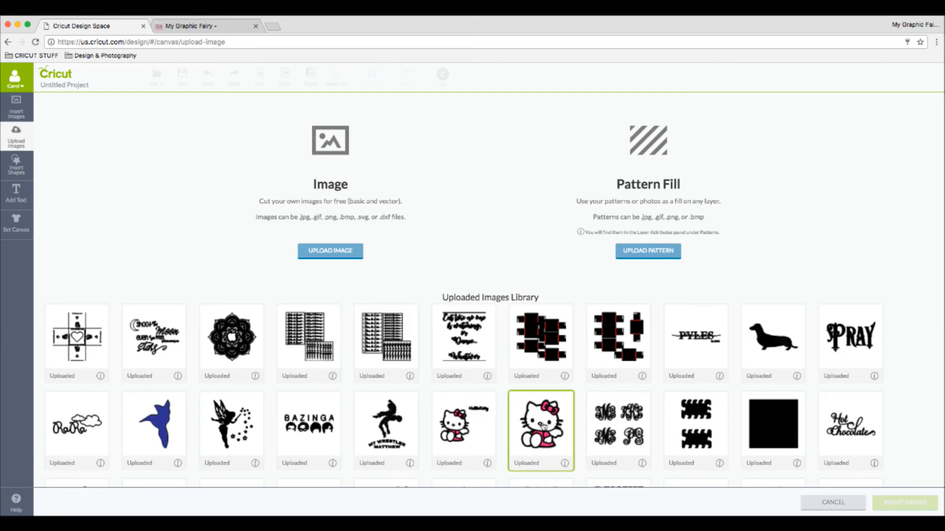
pyautogui.click(544, 427)
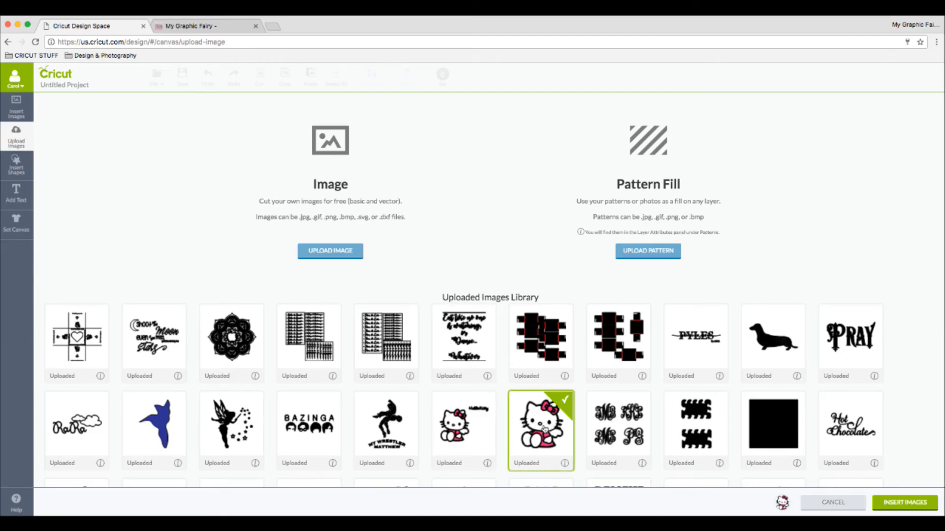
pyautogui.click(904, 503)
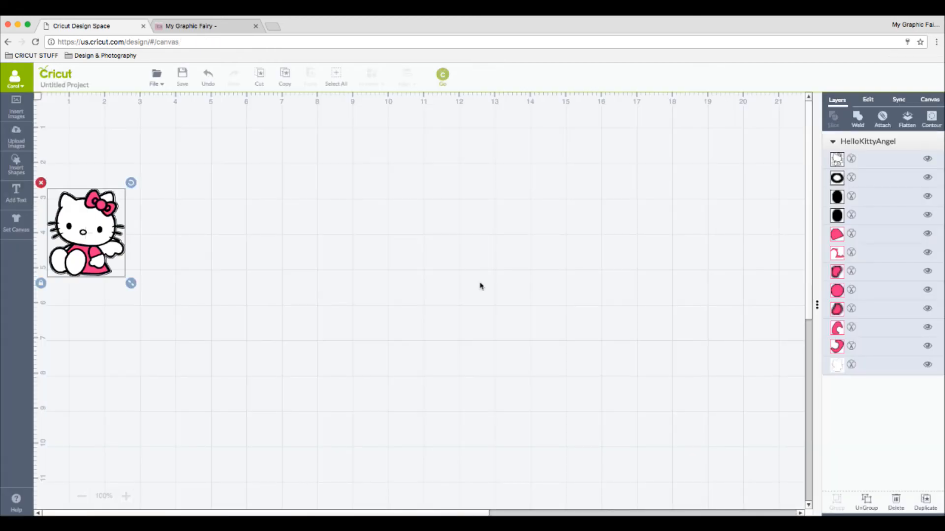
# - Enlarge the Hello Kitty image to about 6.7 inches wide and position it near the middle of the canvas
pyautogui.moveTo(95, 229); pyautogui.dragTo(287, 214)
pyautogui.moveTo(325, 269); pyautogui.dragTo(585, 450)
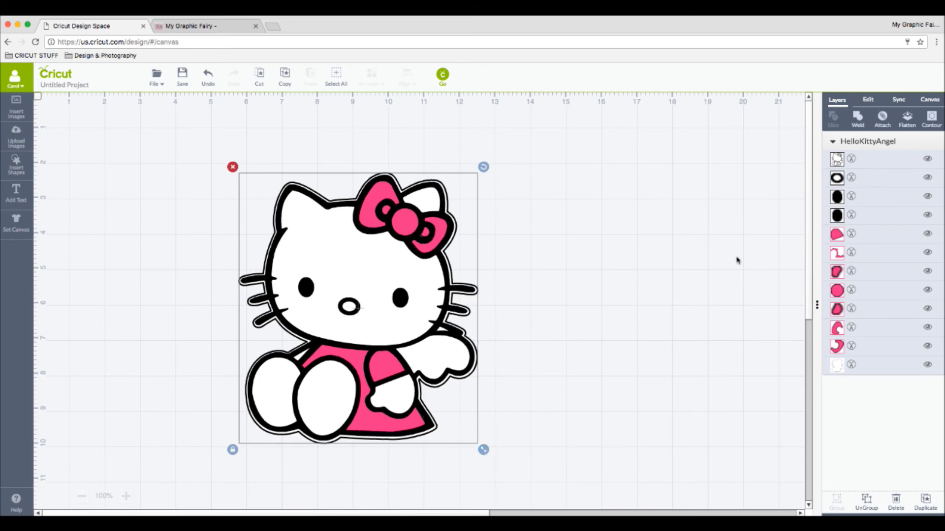
pyautogui.moveTo(450, 212); pyautogui.dragTo(498, 190)
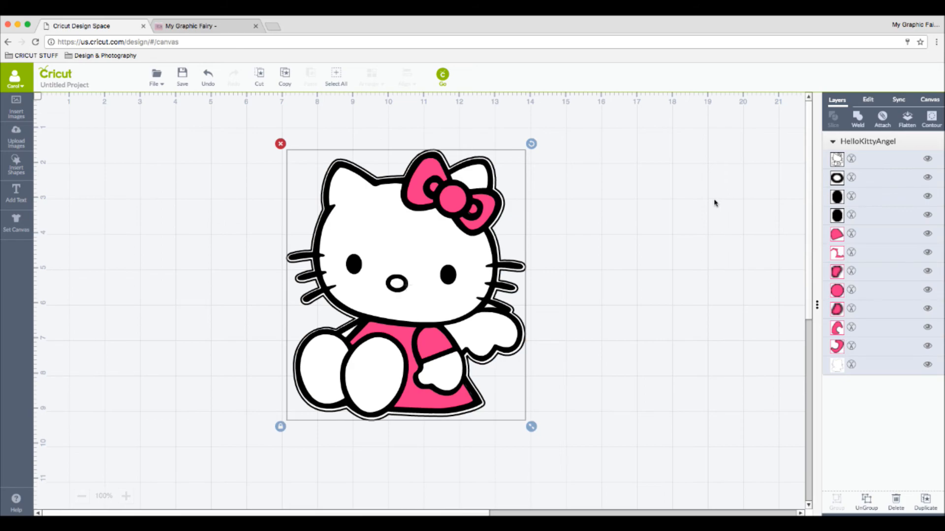
# - Ungroup the Hello Kitty image into separate layers
pyautogui.click(926, 163)
pyautogui.click(926, 162)
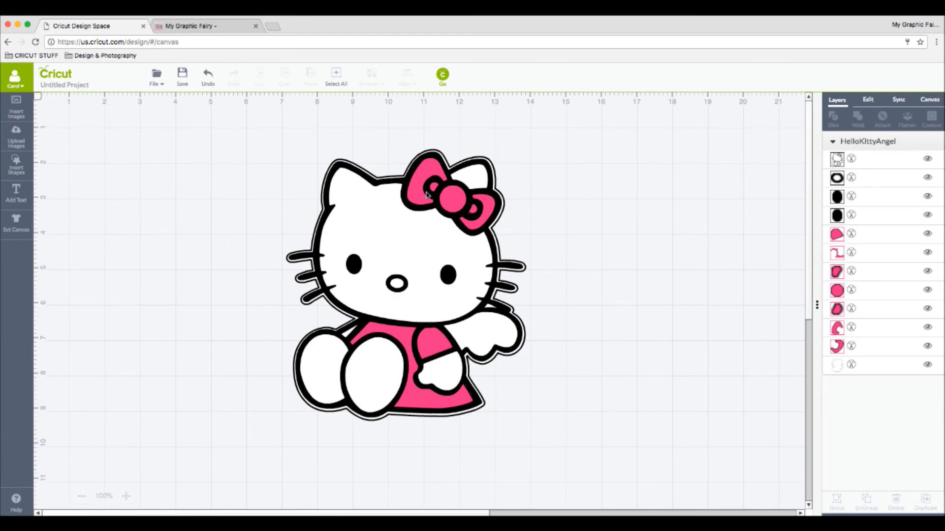
pyautogui.click(867, 141)
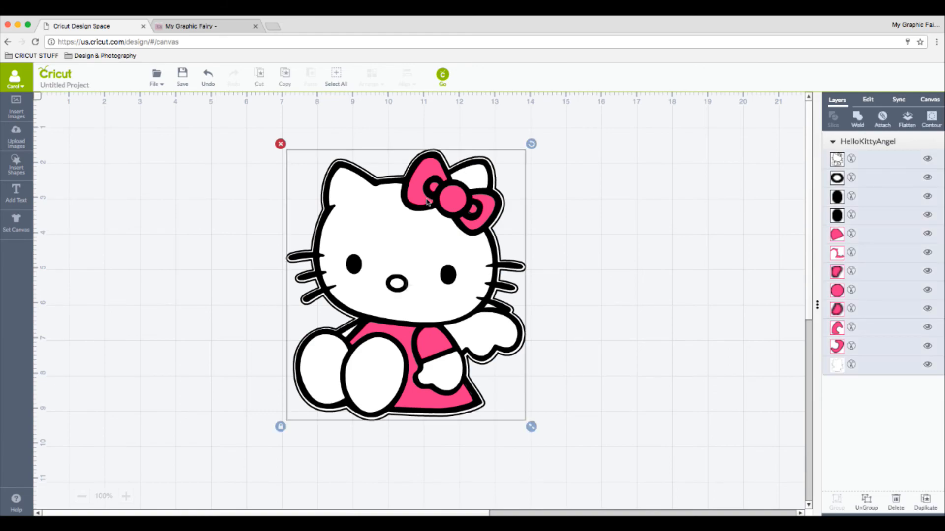
pyautogui.click(866, 502)
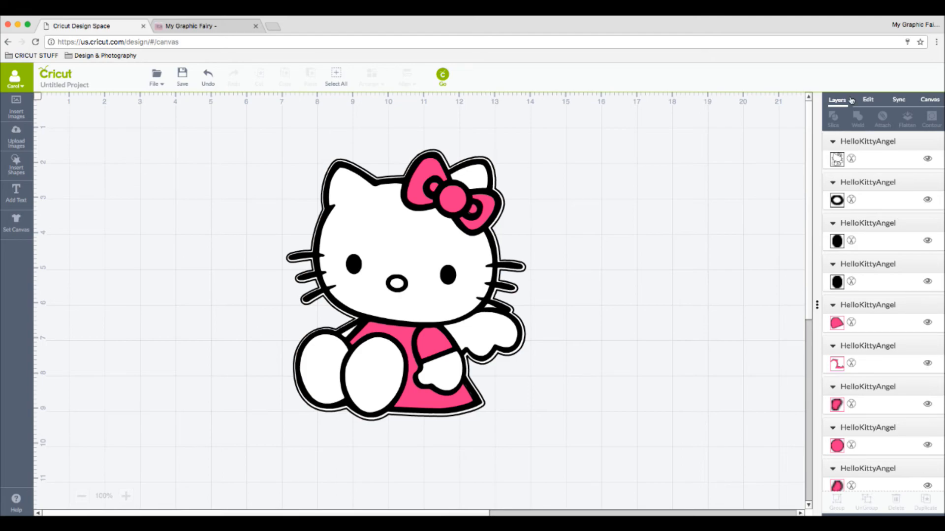
# - Move the four black outline, nose and eye layers to the right of the figure and attach them together
pyautogui.click(880, 165)
pyautogui.keyDown('shift'); pyautogui.click(880, 199); pyautogui.keyUp('shift')
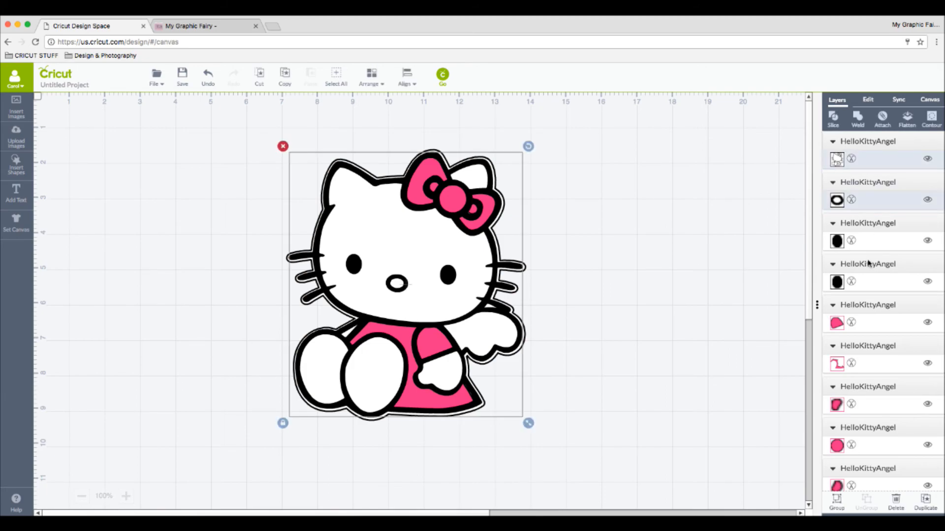
pyautogui.keyDown('shift'); pyautogui.click(872, 242); pyautogui.keyUp('shift')
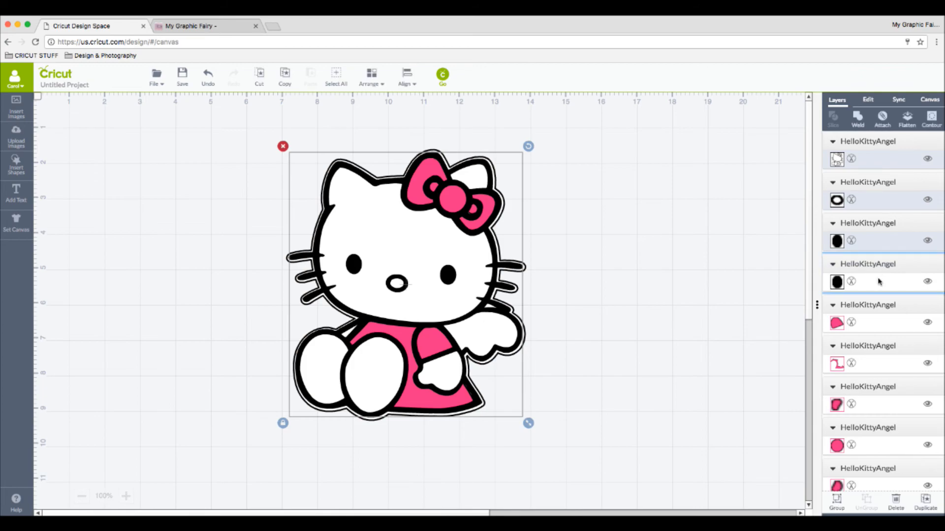
pyautogui.keyDown('shift'); pyautogui.click(879, 282); pyautogui.keyUp('shift')
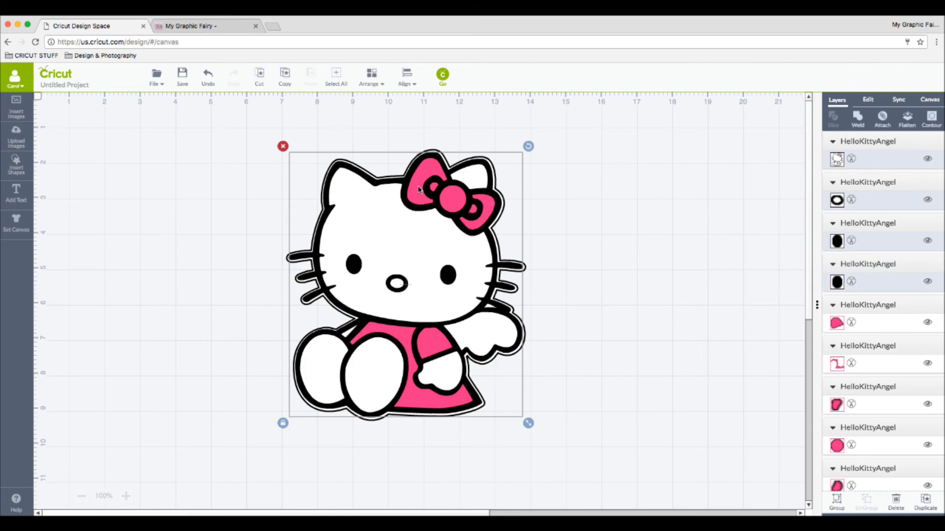
pyautogui.moveTo(440, 192); pyautogui.dragTo(702, 186)
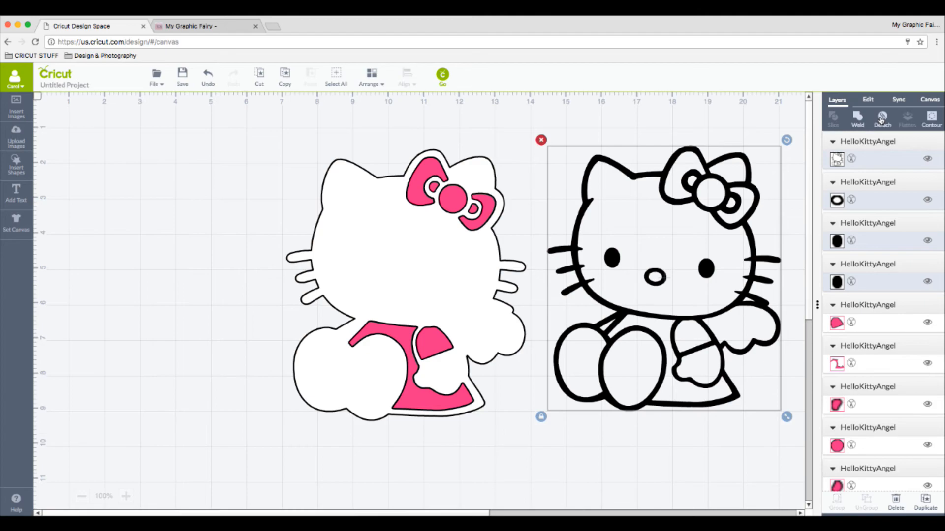
pyautogui.click(881, 119)
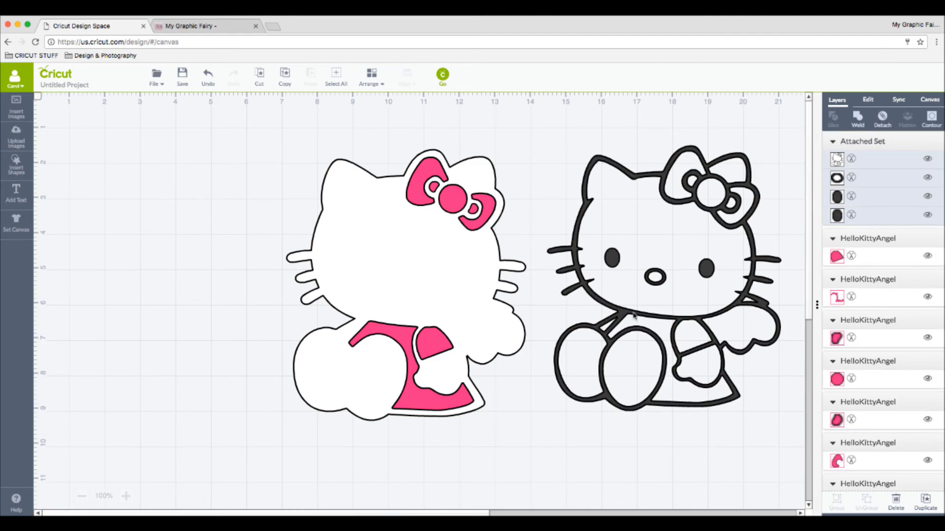
# - Attach the seven pink bow and dress layers together as one set
pyautogui.click(877, 255)
pyautogui.scroll(-1, 878, 257)
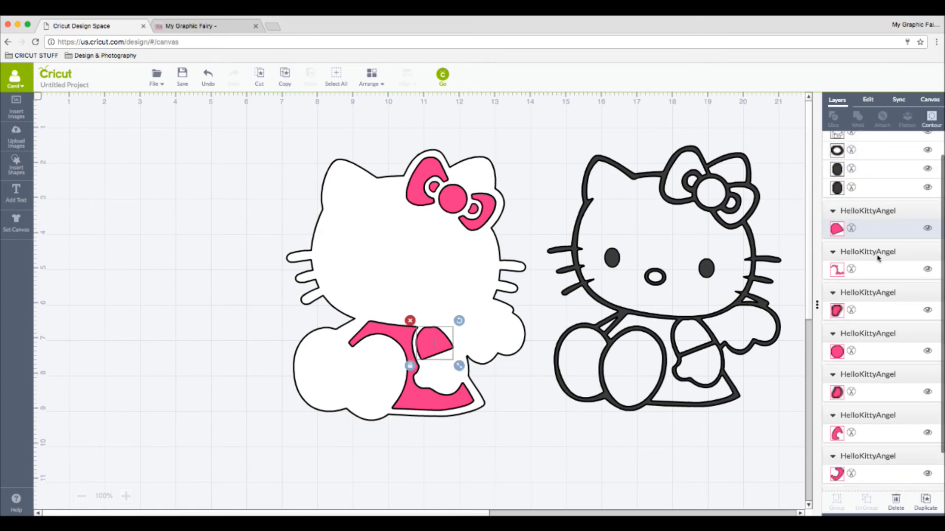
pyautogui.scroll(-2, 877, 257)
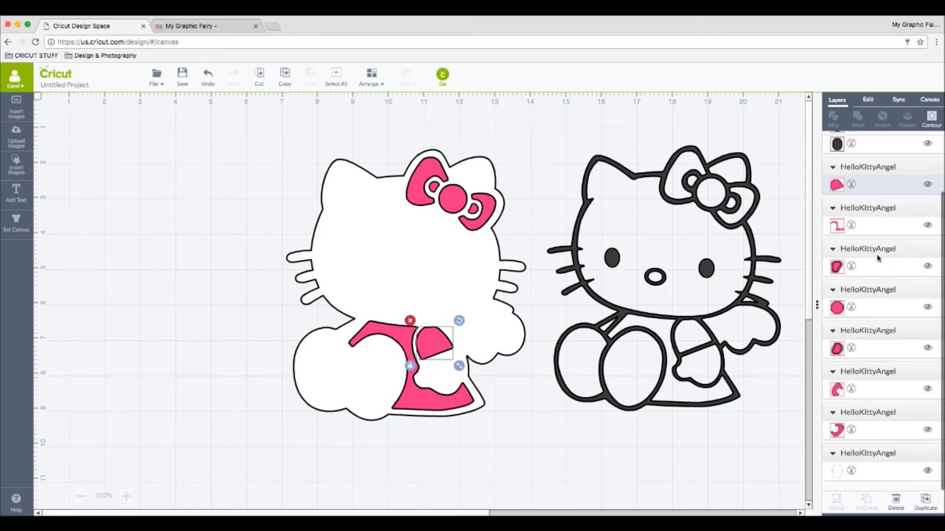
pyautogui.keyDown('shift'); pyautogui.click(874, 227); pyautogui.keyUp('shift')
pyautogui.keyDown('shift'); pyautogui.click(873, 271); pyautogui.keyUp('shift')
pyautogui.keyDown('shift'); pyautogui.click(879, 307); pyautogui.keyUp('shift')
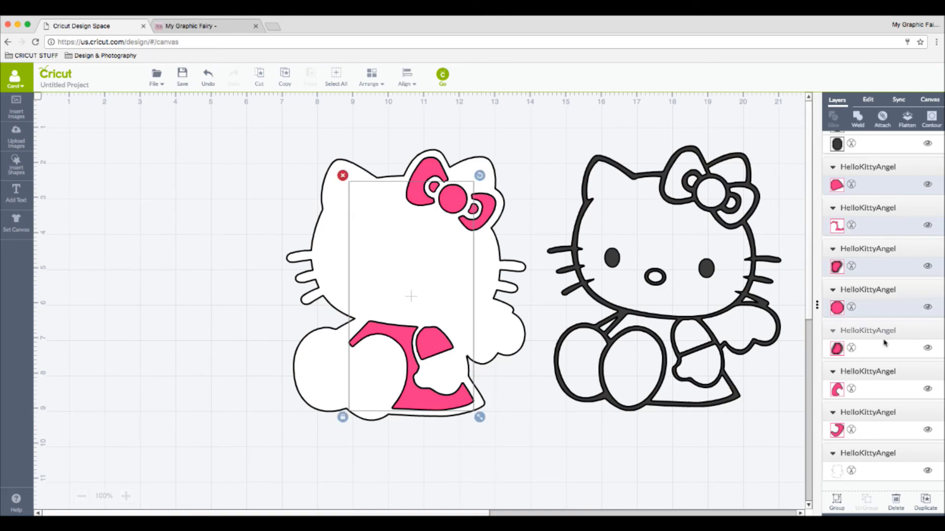
pyautogui.keyDown('shift'); pyautogui.click(880, 348); pyautogui.keyUp('shift')
pyautogui.keyDown('shift'); pyautogui.click(881, 392); pyautogui.keyUp('shift')
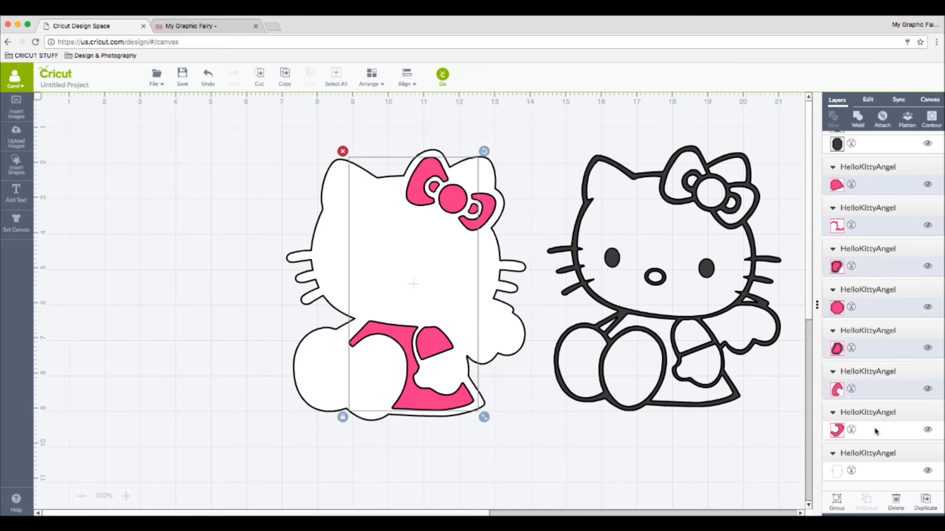
pyautogui.keyDown('shift'); pyautogui.click(875, 431); pyautogui.keyUp('shift')
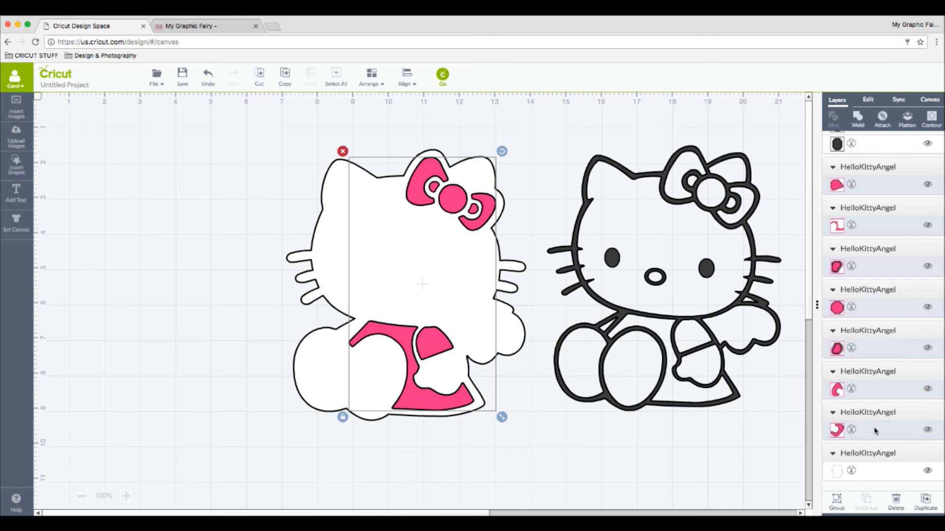
pyautogui.click(882, 120)
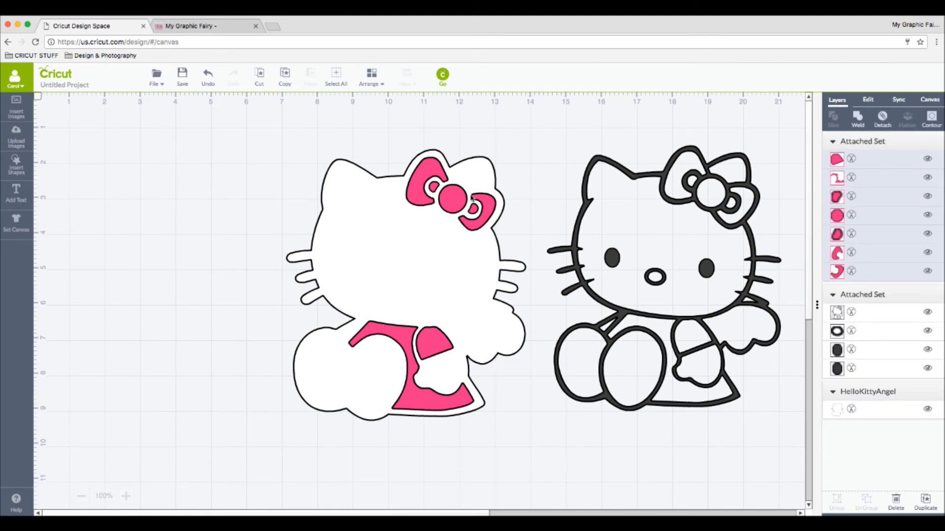
# - Place the attached pink pieces to the left of the white silhouette and shift the silhouette slightly down
pyautogui.moveTo(446, 199); pyautogui.dragTo(184, 186)
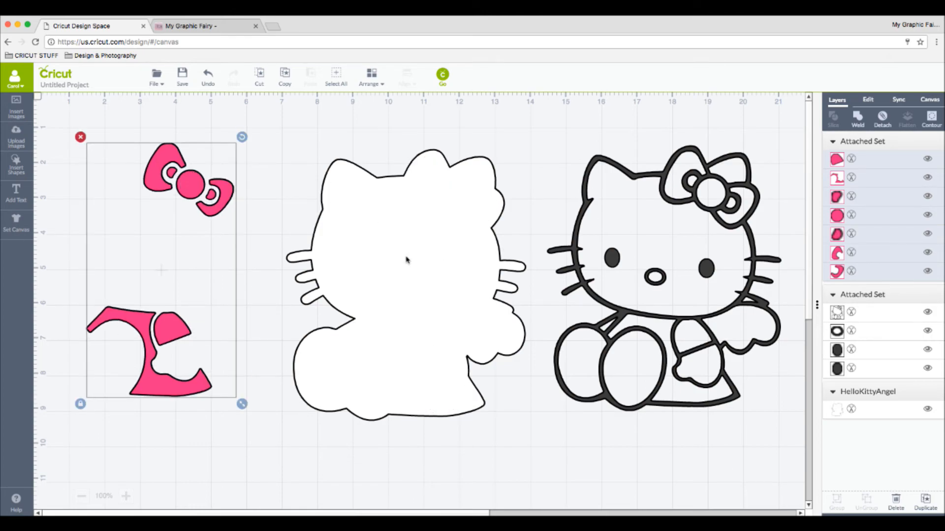
pyautogui.moveTo(400, 266); pyautogui.dragTo(394, 284)
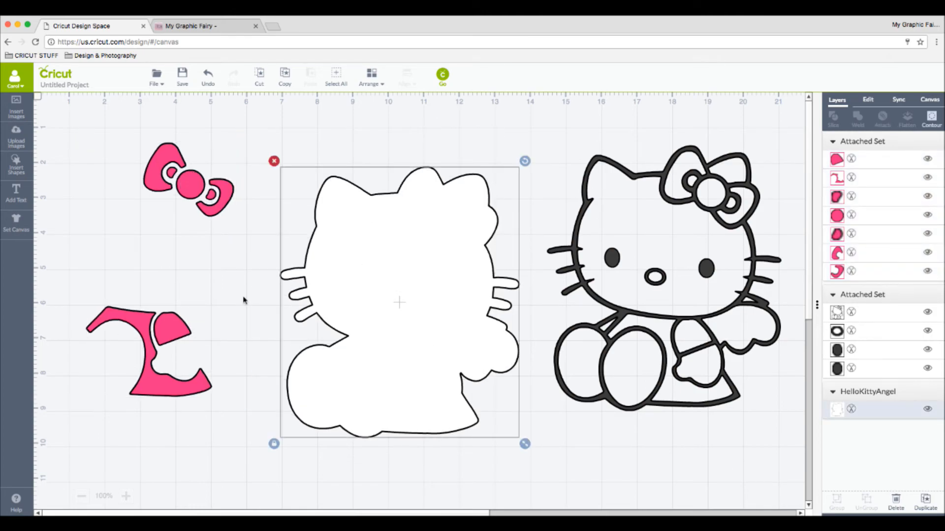
pyautogui.moveTo(187, 186); pyautogui.dragTo(215, 195)
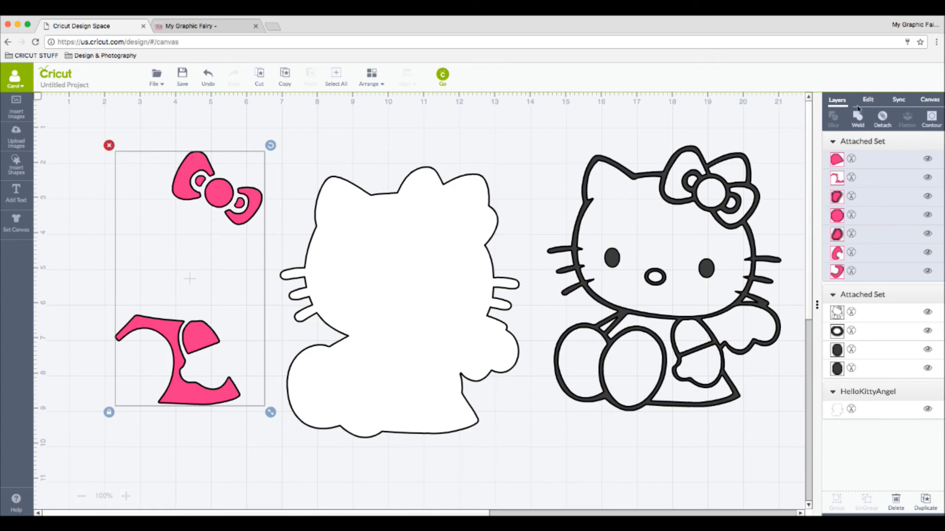
# - Preview the cutting mats, examine how the attached pink pieces are laid out, and return to the canvas
pyautogui.click(442, 76)
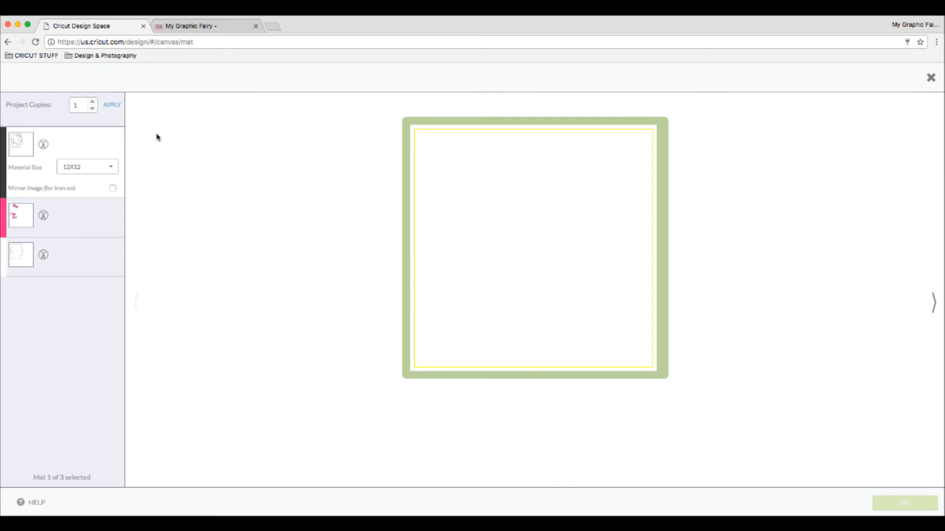
pyautogui.click(59, 217)
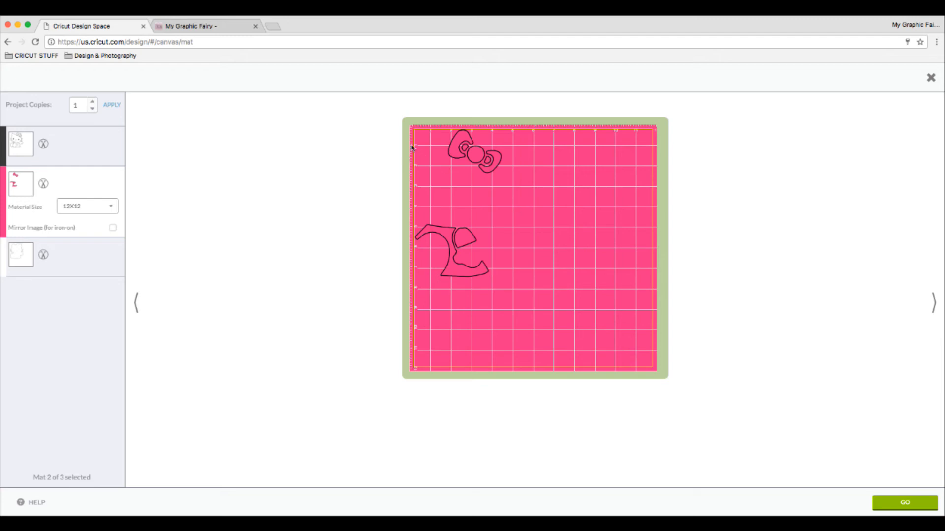
pyautogui.click(931, 79)
# - Detach the pink set and reattach its pieces as two separate sets, one for the bow and one for the dress
pyautogui.click(210, 199)
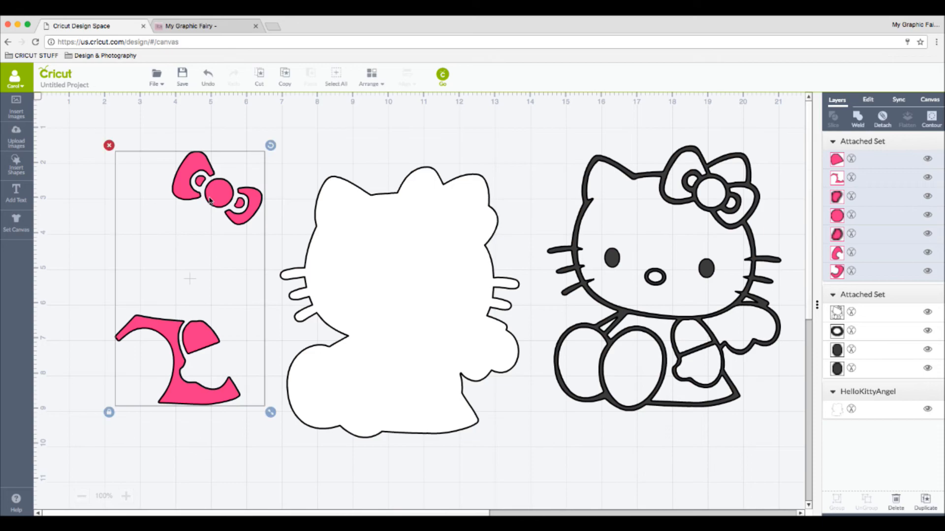
pyautogui.click(883, 121)
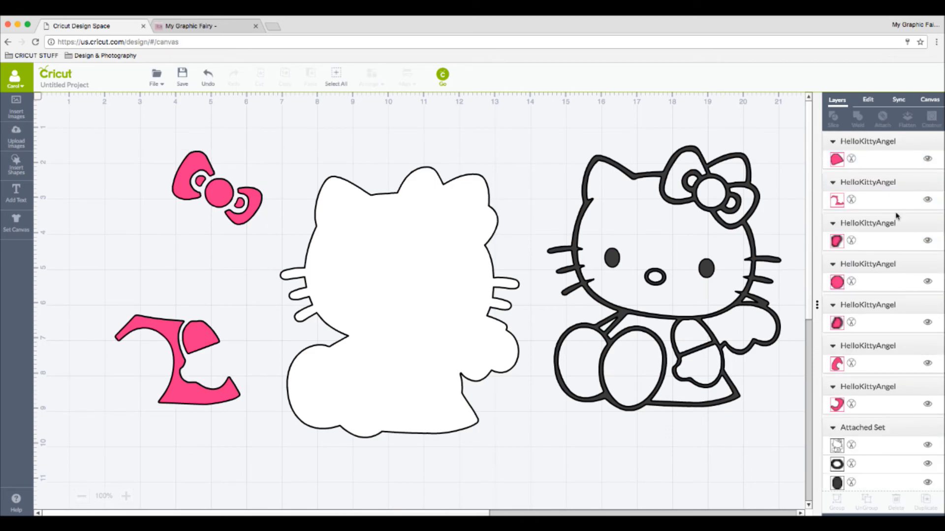
pyautogui.moveTo(149, 132); pyautogui.dragTo(278, 239)
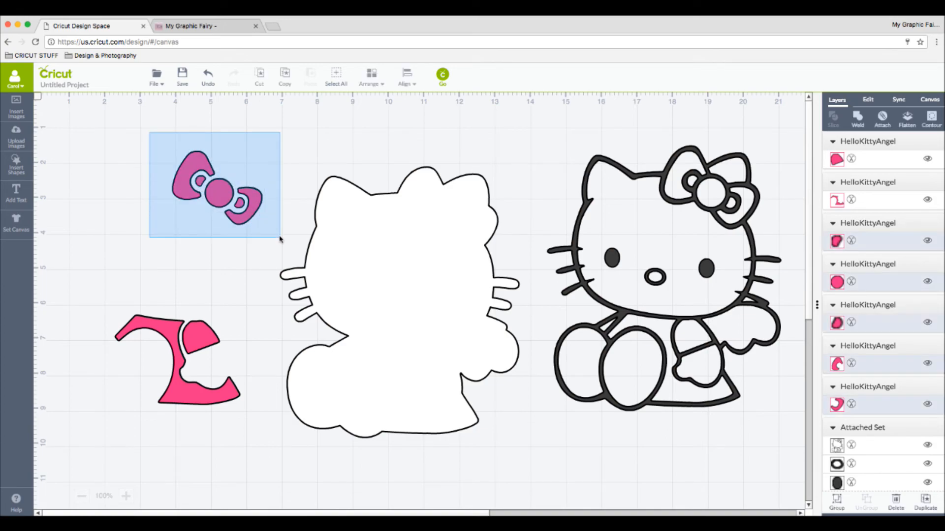
pyautogui.click(883, 118)
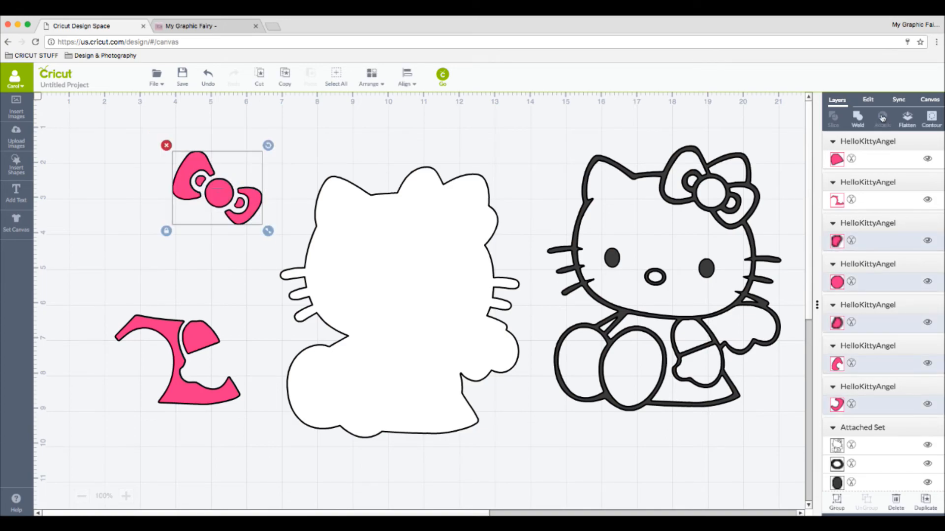
pyautogui.moveTo(106, 298); pyautogui.dragTo(252, 421)
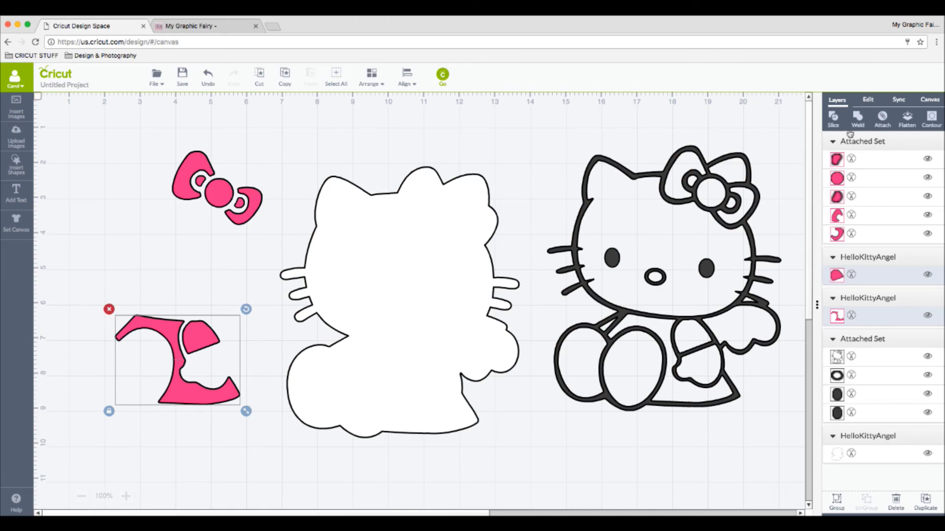
pyautogui.click(884, 116)
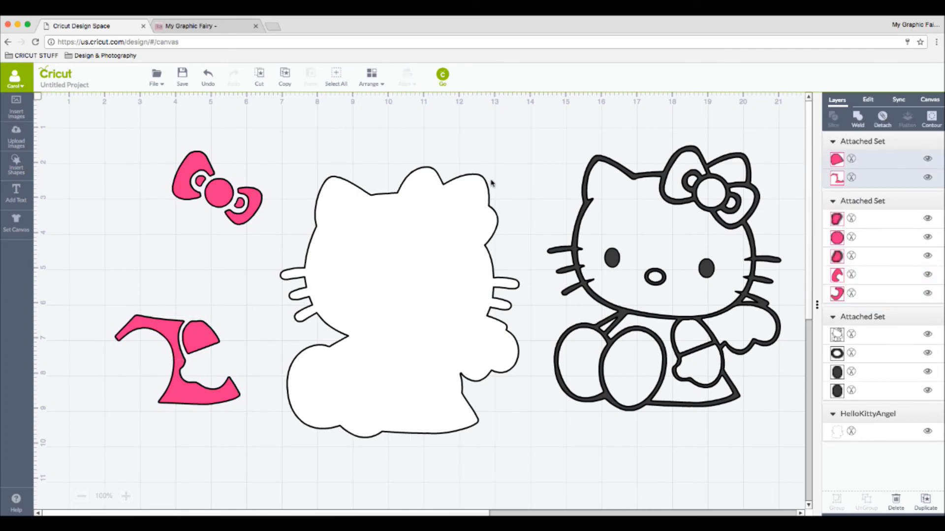
# - Preview the mats again, compare the black outline and regrouped pink layouts, and return to the canvas
pyautogui.click(442, 82)
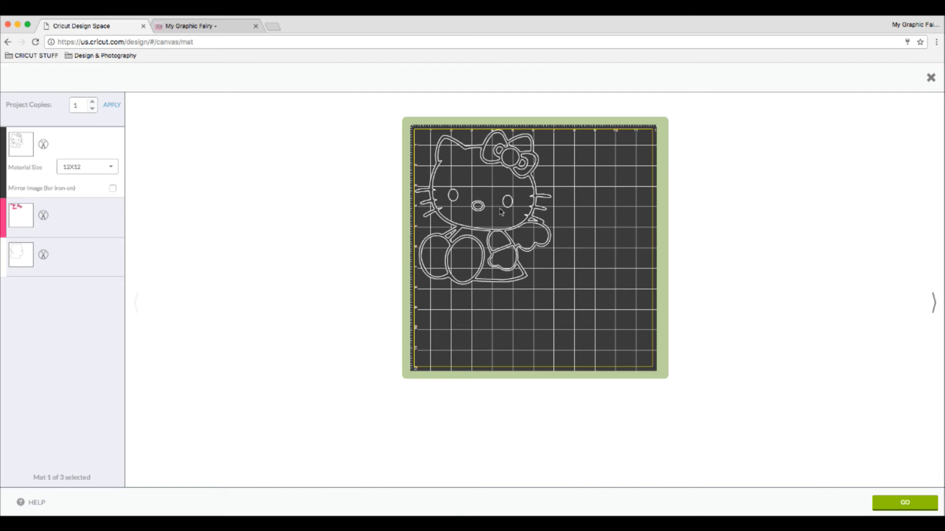
pyautogui.click(81, 220)
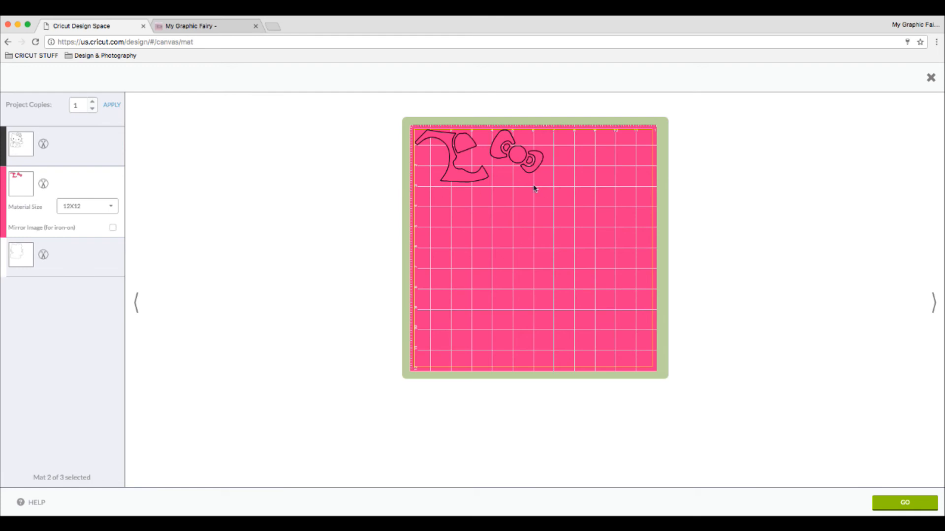
pyautogui.click(931, 78)
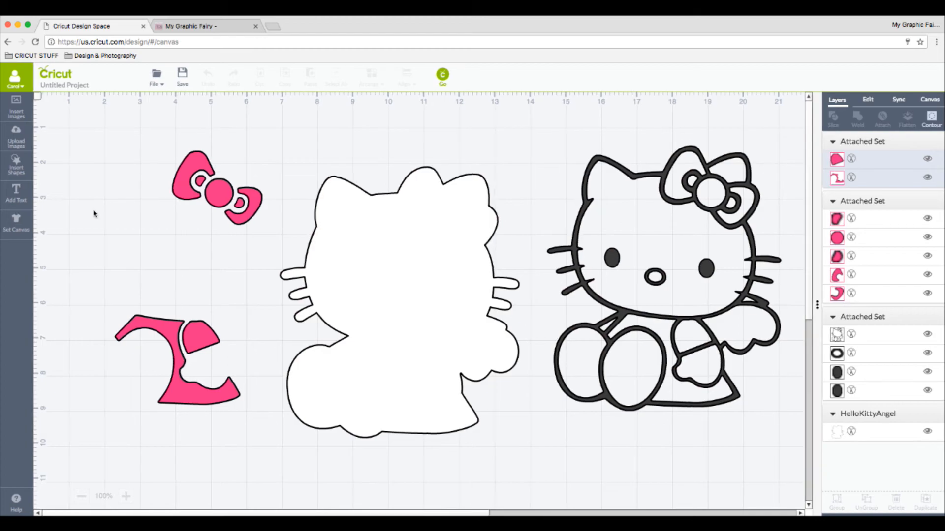
# - Delete the pink bow and dress sets from the canvas
pyautogui.moveTo(188, 193); pyautogui.dragTo(160, 252)
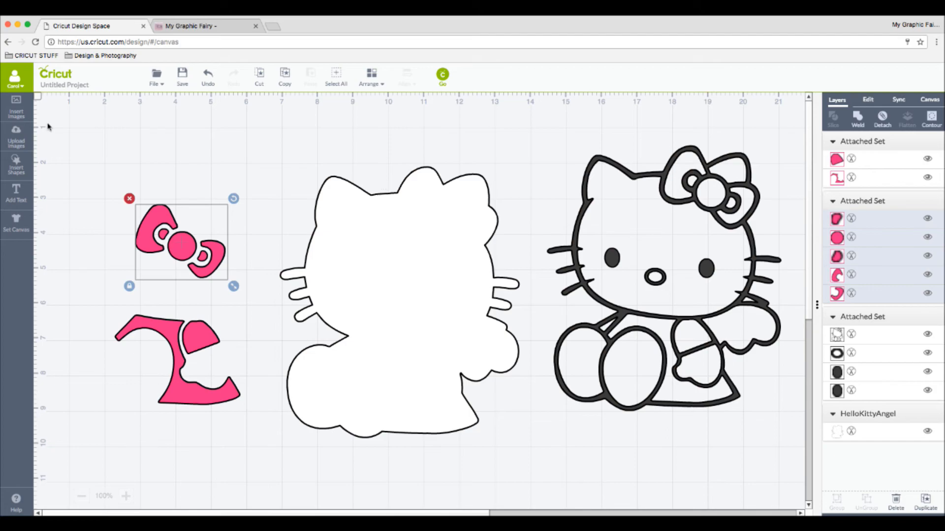
pyautogui.moveTo(97, 150); pyautogui.dragTo(785, 435)
pyautogui.press('Delete')
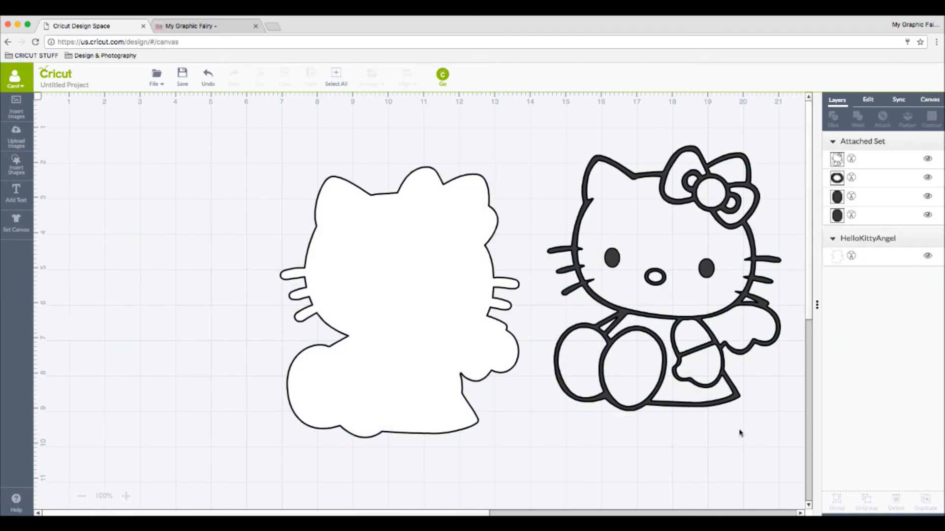
# - Delete the white silhouette and the attached black outline set, leaving the canvas empty
pyautogui.click(439, 304)
pyautogui.press('Delete')
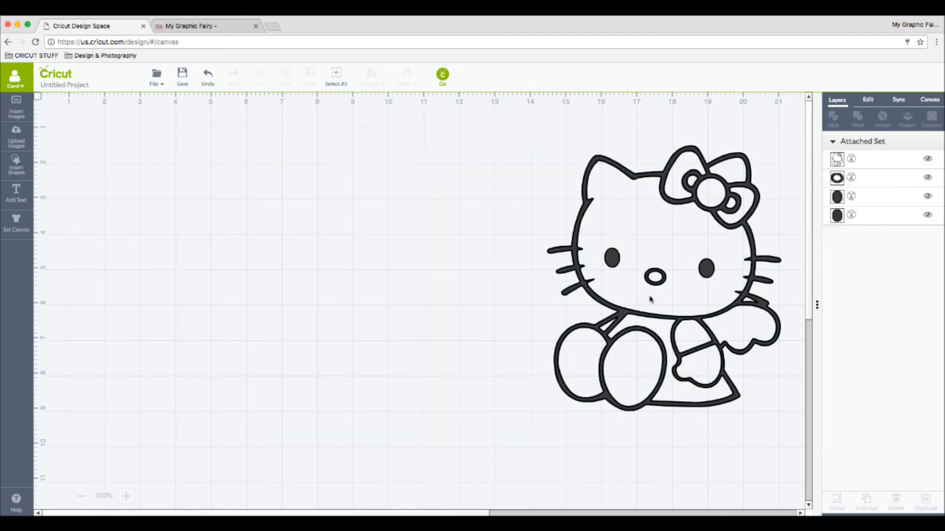
pyautogui.click(646, 315)
pyautogui.press('Delete')
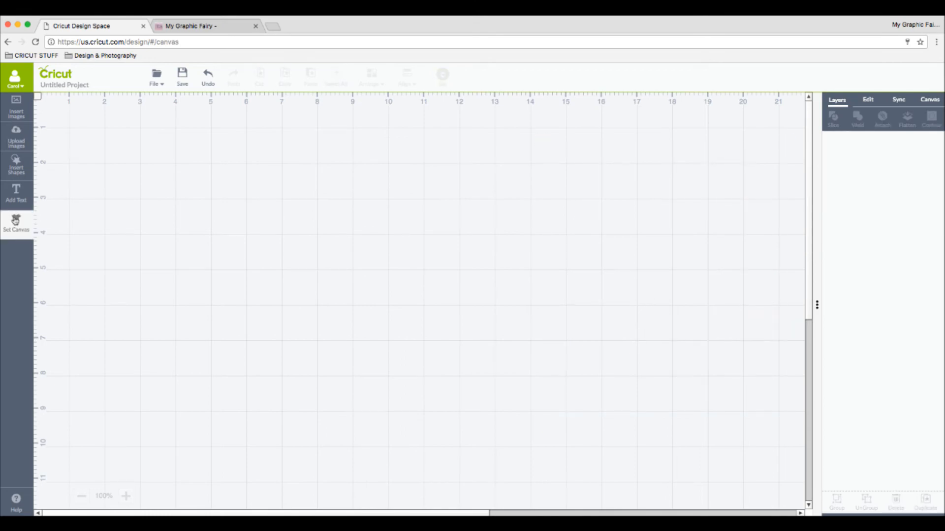
# - Insert the apple-cutout mandala from the uploaded images, move it toward the canvas centre and enlarge it to about 10 inches wide
pyautogui.click(14, 151)
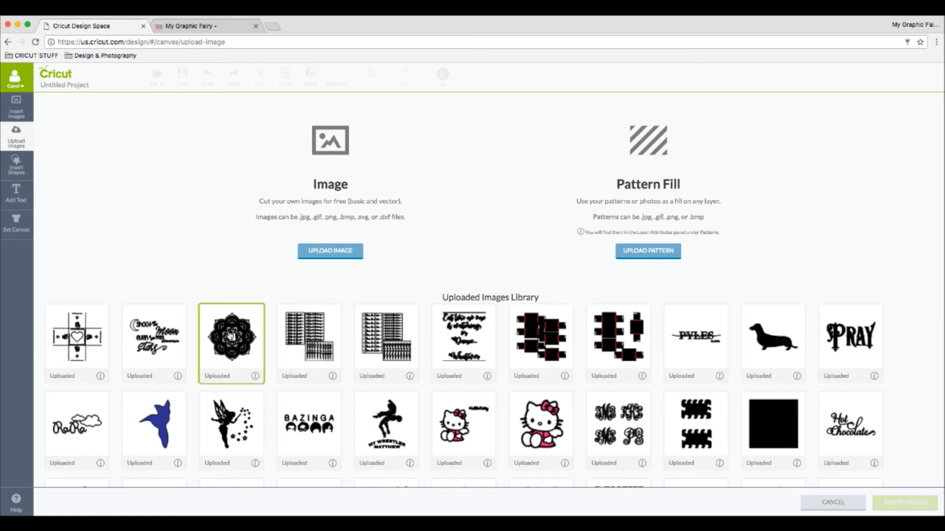
pyautogui.click(231, 336)
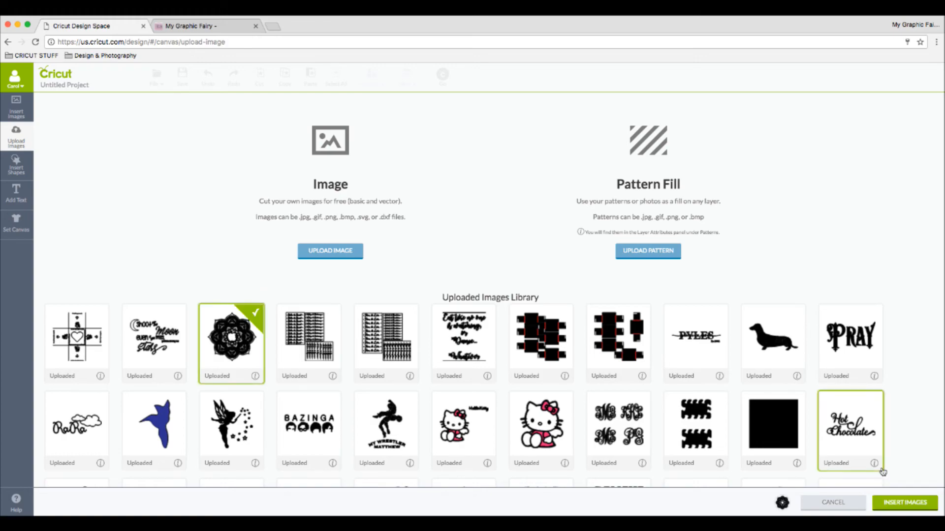
pyautogui.click(902, 502)
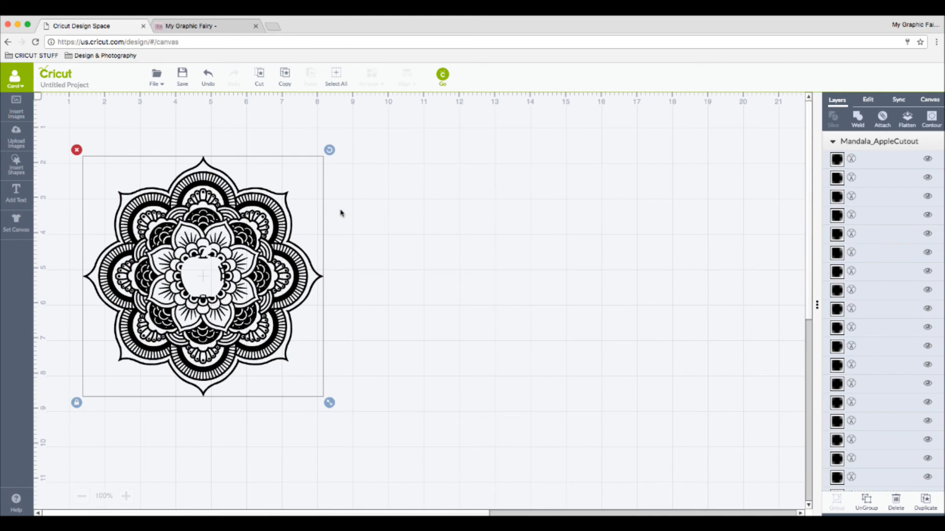
pyautogui.moveTo(241, 274); pyautogui.dragTo(418, 284)
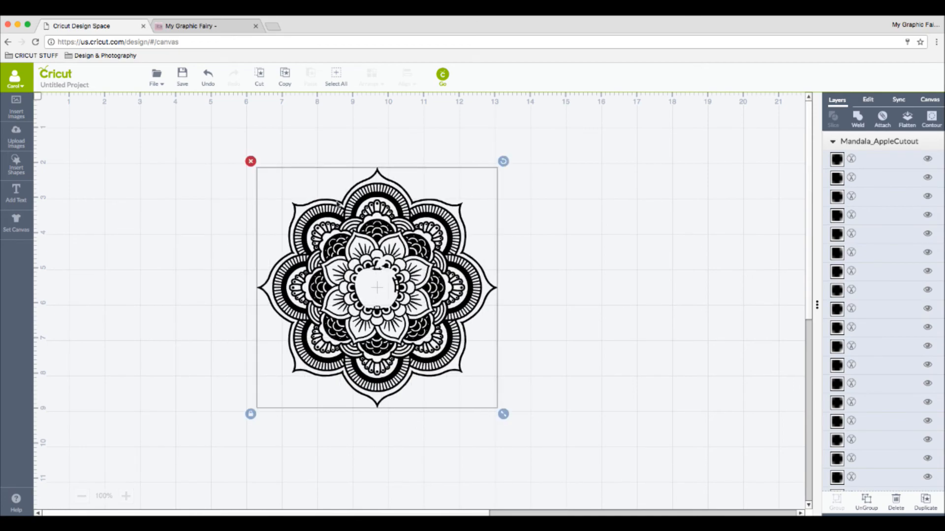
pyautogui.moveTo(503, 414); pyautogui.dragTo(716, 507)
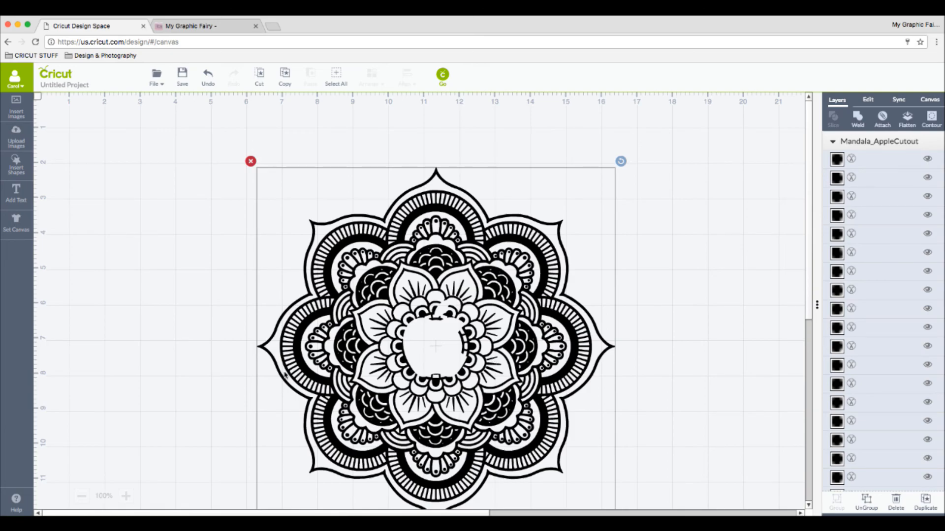
# - Reposition the mandala to bring its upper petals into view and weld all its layers into a single image, dismissing the plugin warning
pyautogui.click(126, 496)
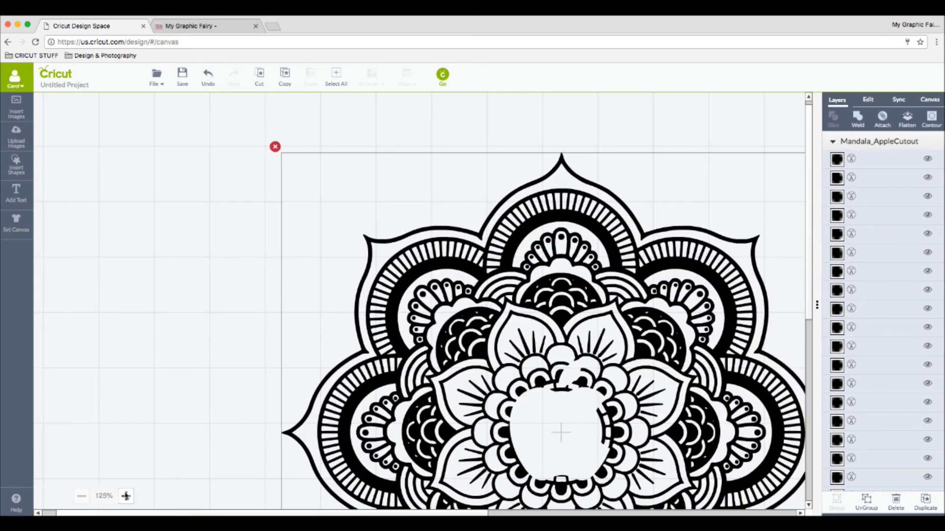
pyautogui.click(126, 496)
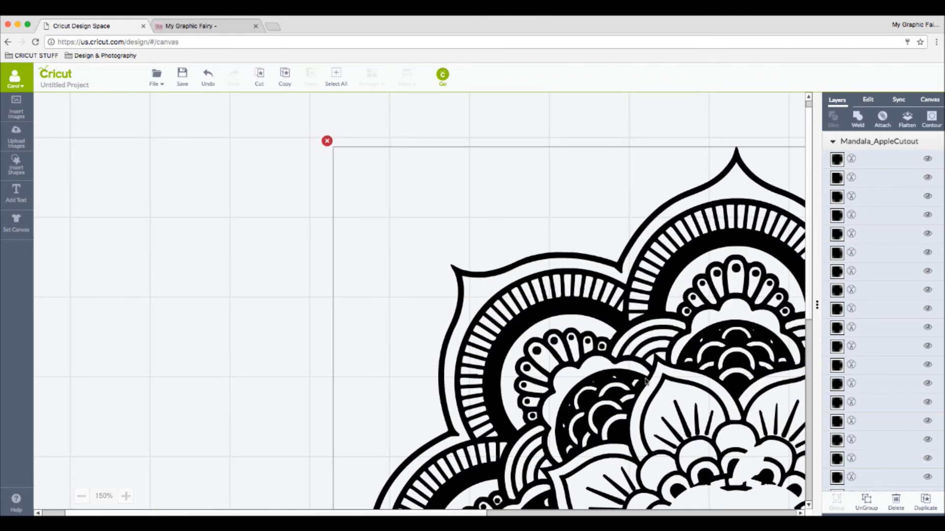
pyautogui.moveTo(519, 345); pyautogui.dragTo(378, 295)
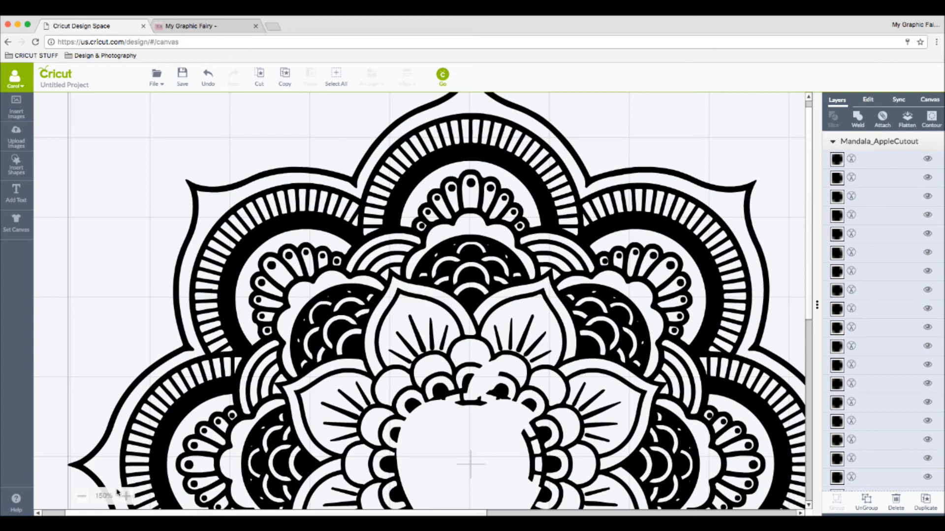
pyautogui.click(127, 496)
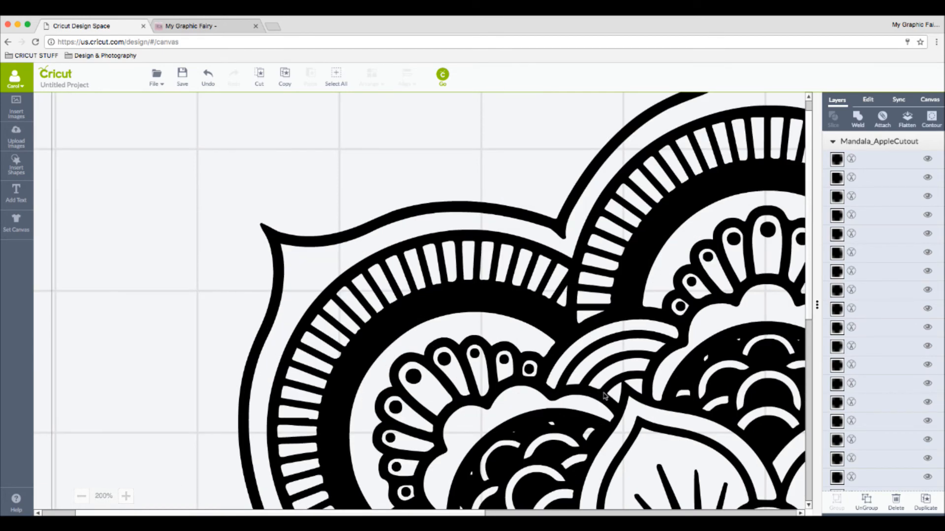
pyautogui.moveTo(577, 376); pyautogui.dragTo(330, 346)
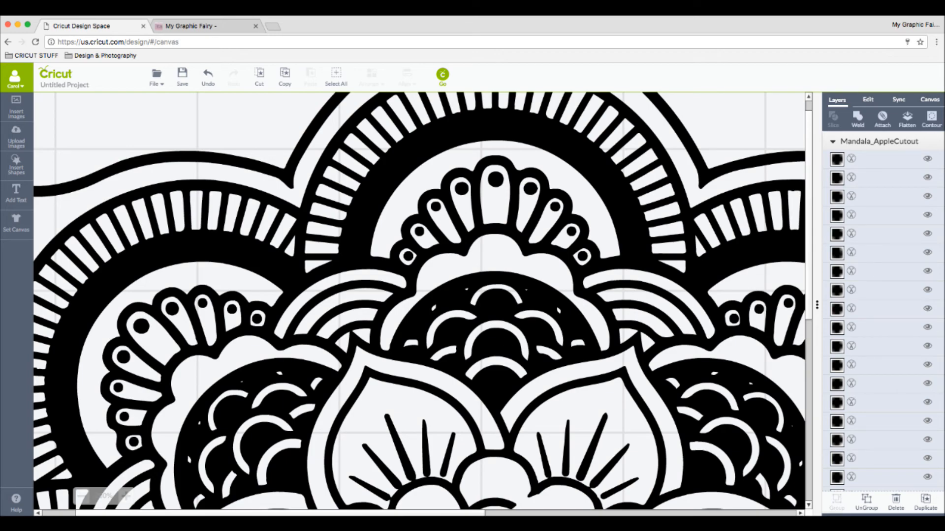
pyautogui.click(931, 120)
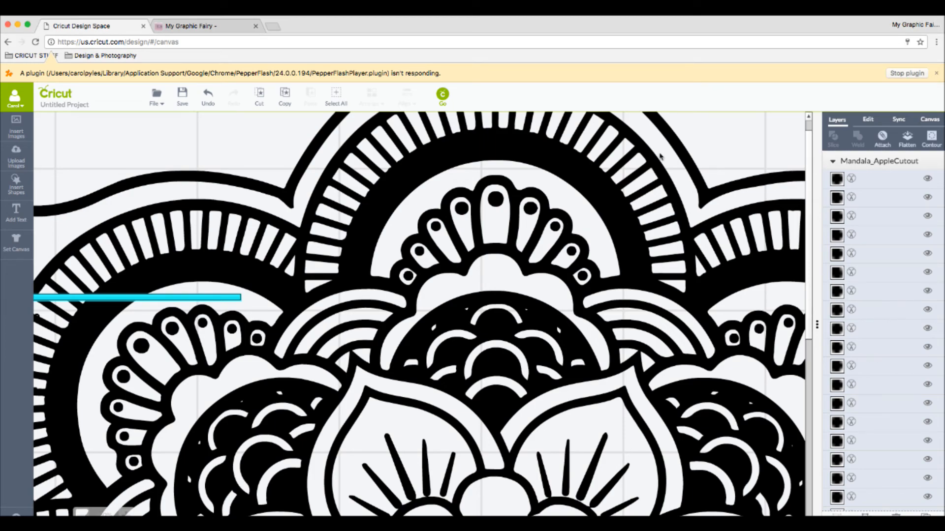
pyautogui.click(936, 72)
pyautogui.click(935, 73)
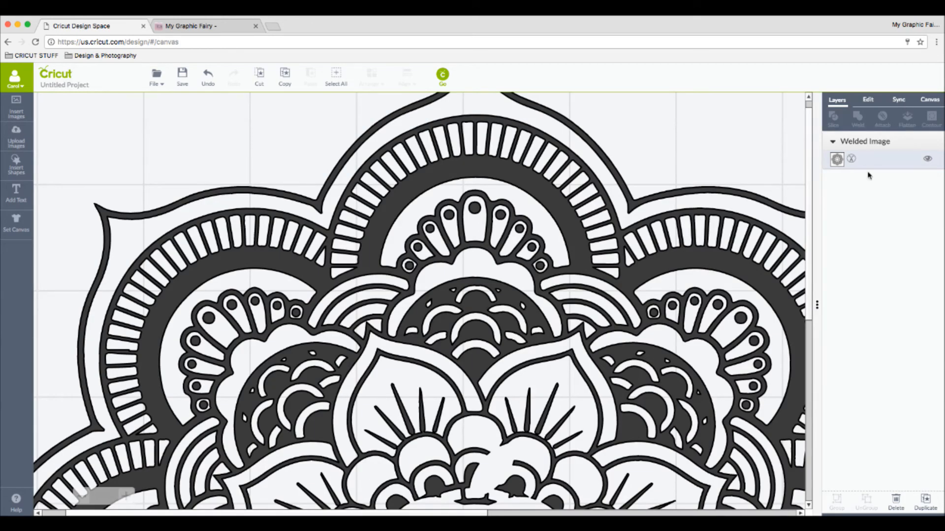
# - Check the whole welded mandala and delete it from the canvas
pyautogui.click(81, 497)
pyautogui.click(679, 261)
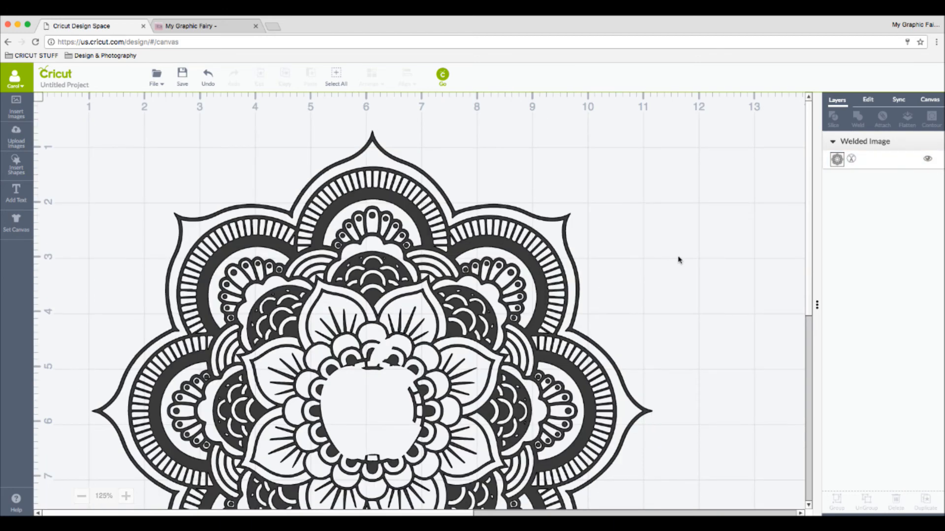
pyautogui.click(531, 269)
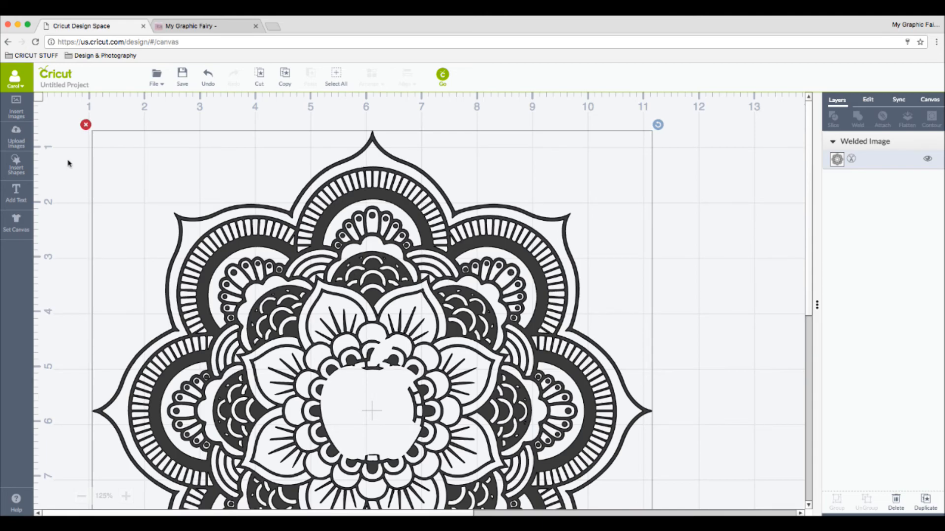
pyautogui.click(85, 124)
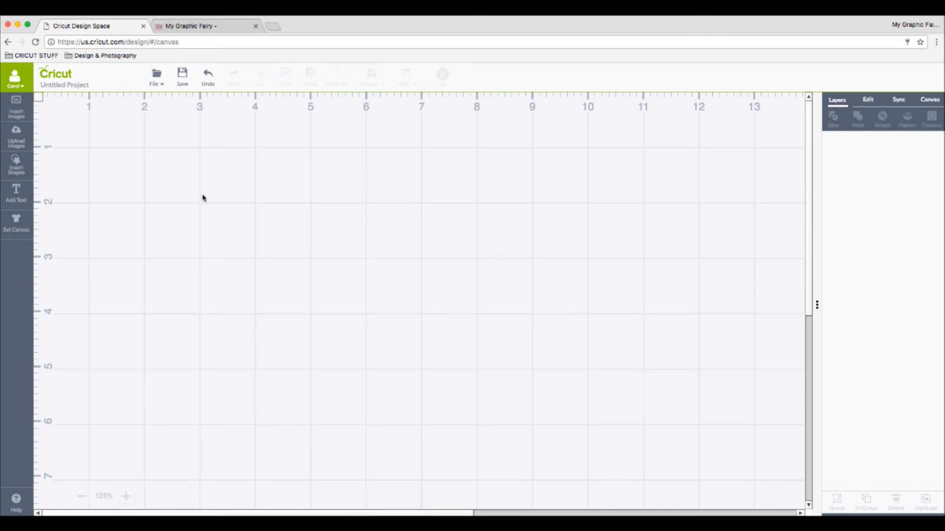
# - Browse the uploaded images library and insert the tinkerbell silhouette with its trail of stars
pyautogui.click(21, 136)
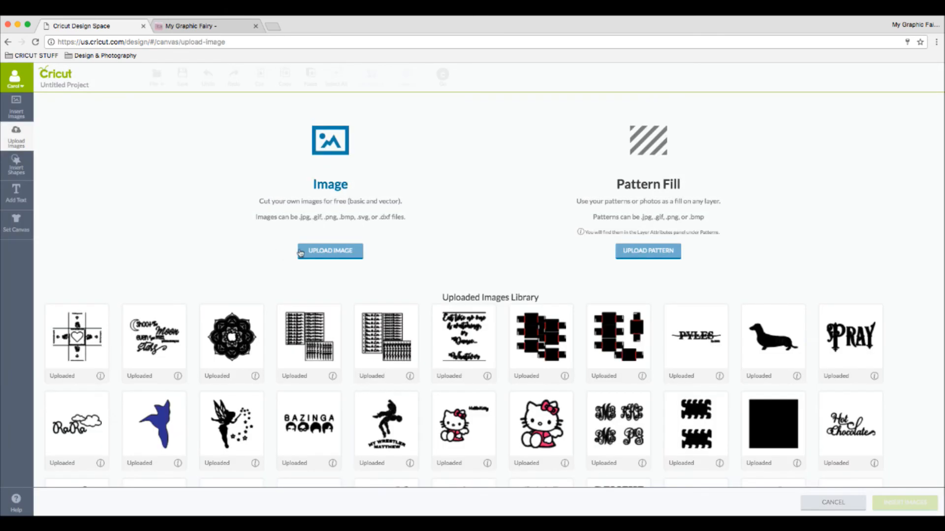
pyautogui.click(235, 336)
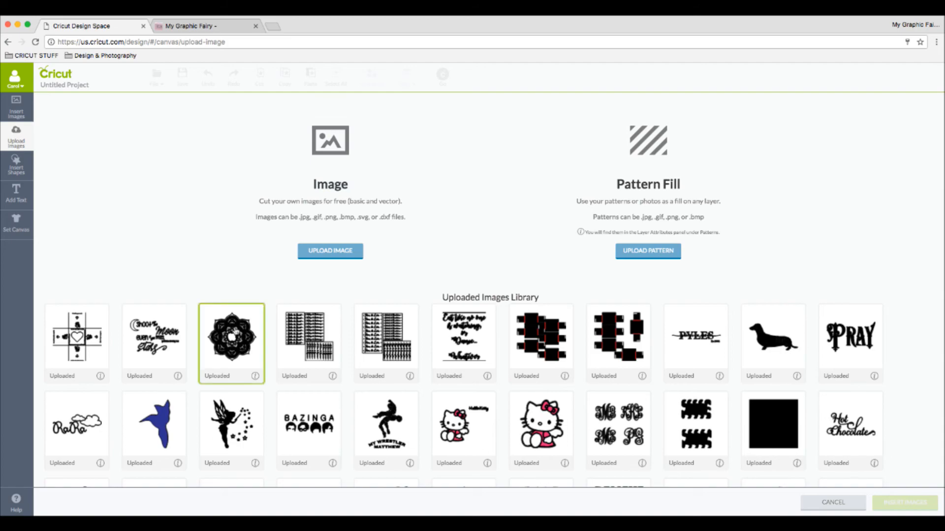
pyautogui.click(135, 422)
pyautogui.click(227, 424)
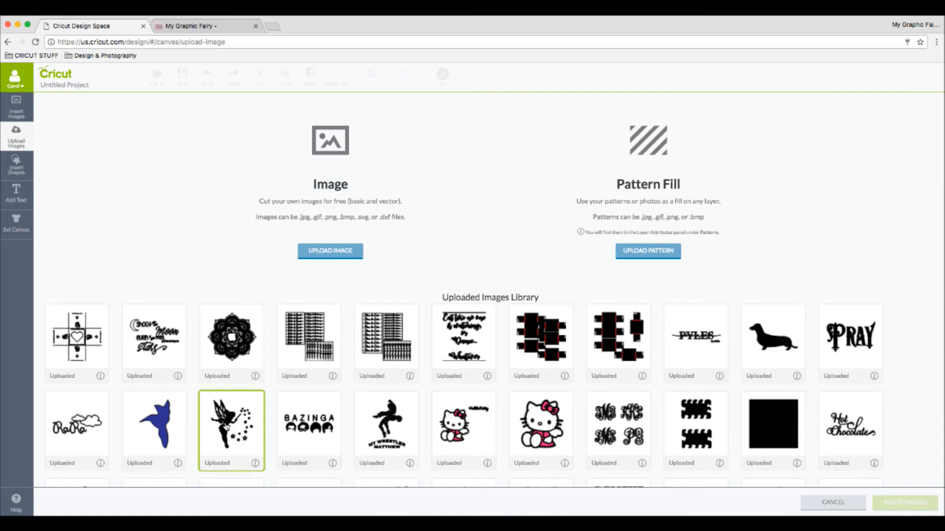
pyautogui.click(151, 350)
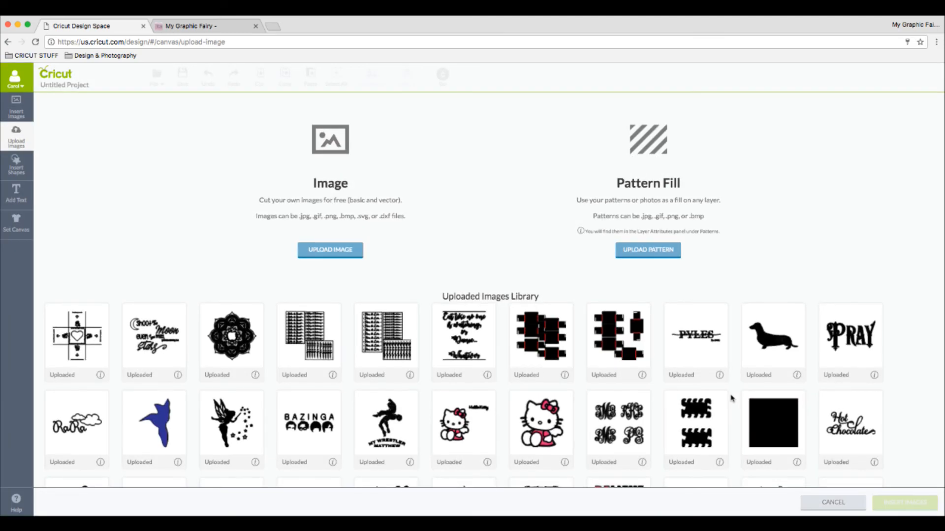
pyautogui.scroll(-3, 731, 399)
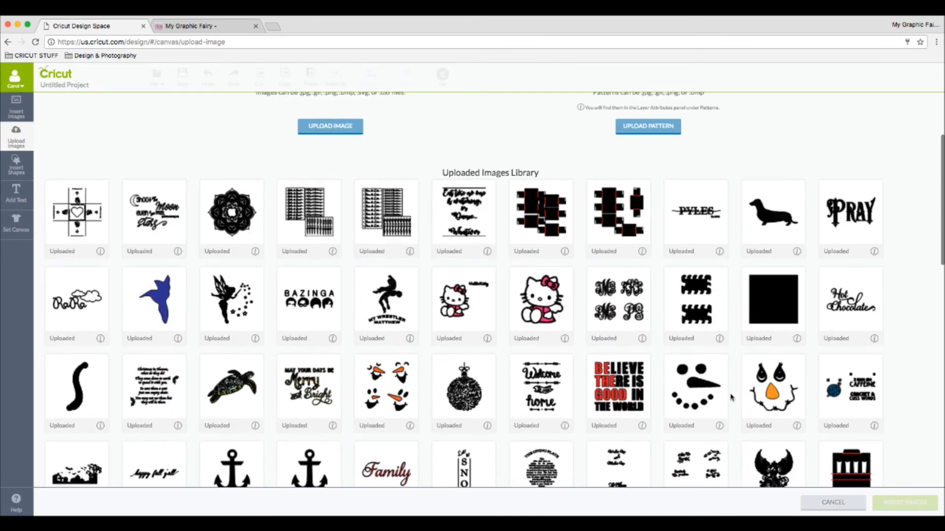
pyautogui.scroll(-1, 731, 398)
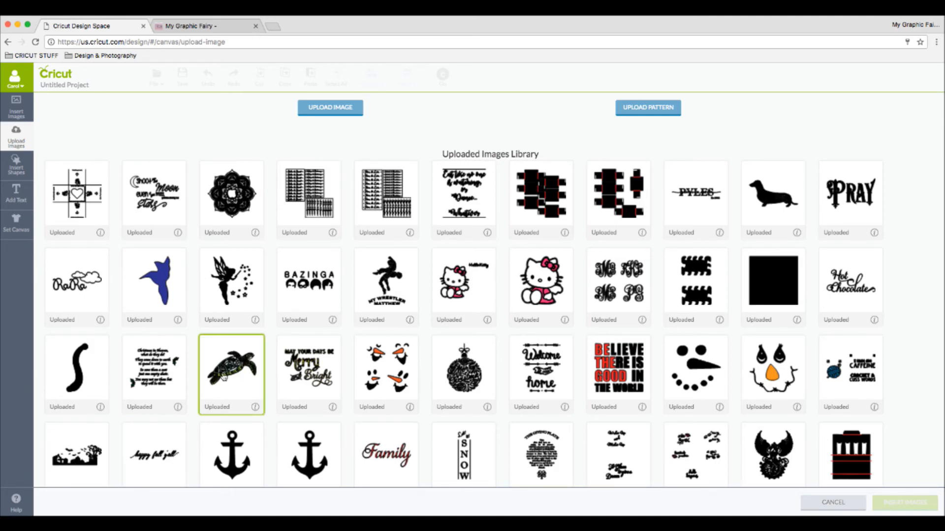
pyautogui.scroll(3, 231, 376)
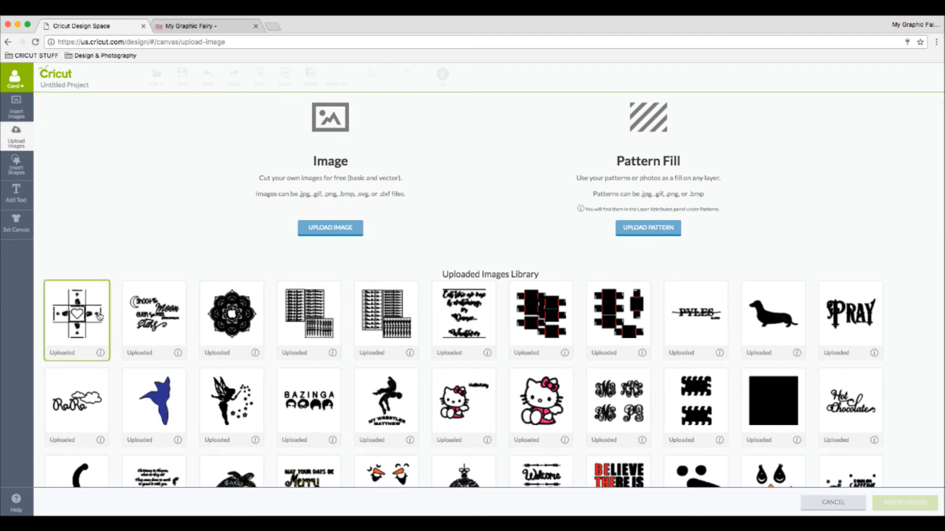
pyautogui.click(219, 412)
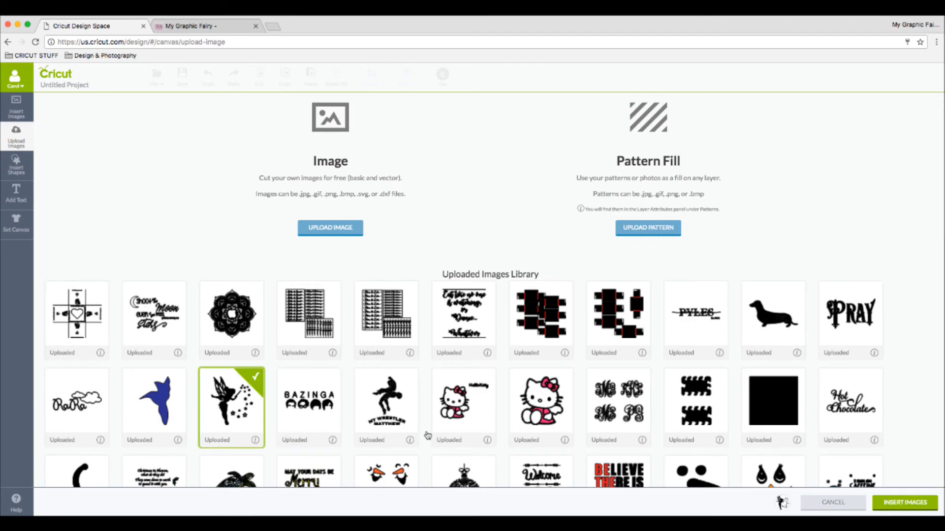
pyautogui.click(885, 506)
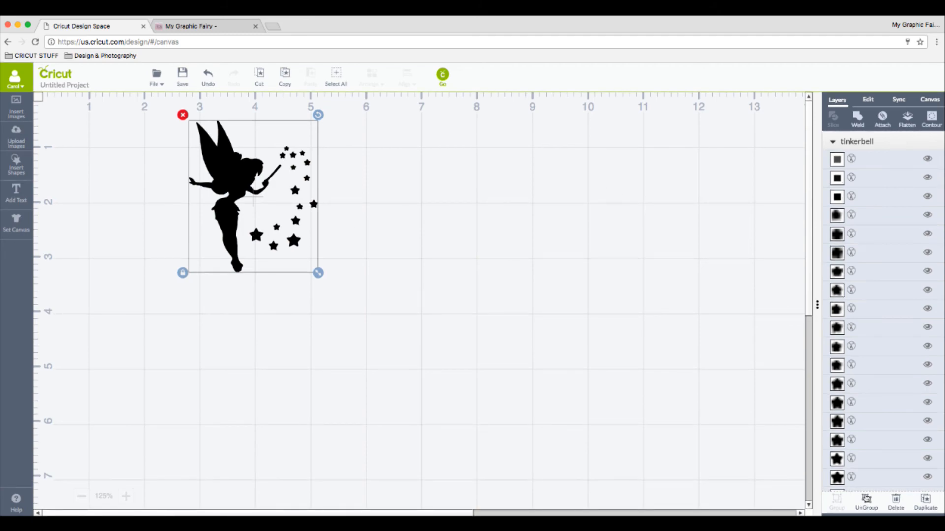
# - Ungroup the tinkerbell image and pull one small piece near the wing out to the left of the figure
pyautogui.click(866, 501)
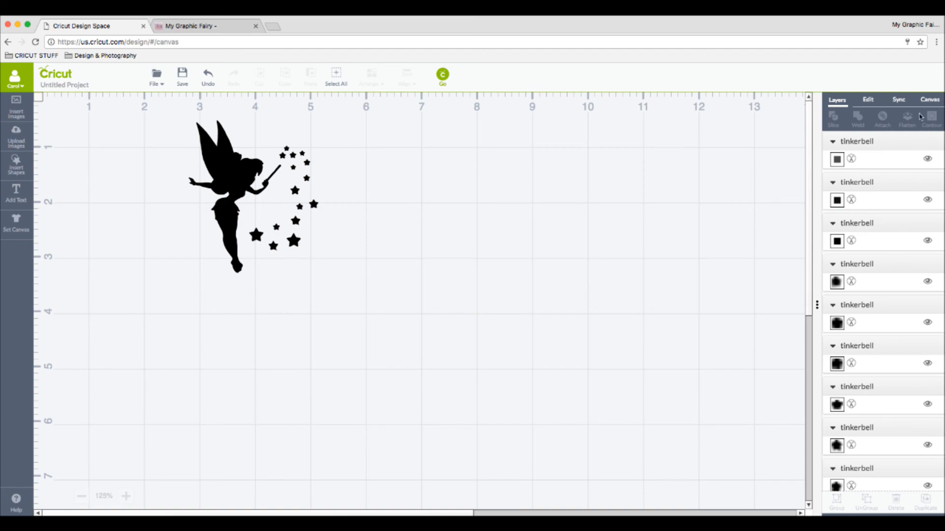
pyautogui.click(239, 186)
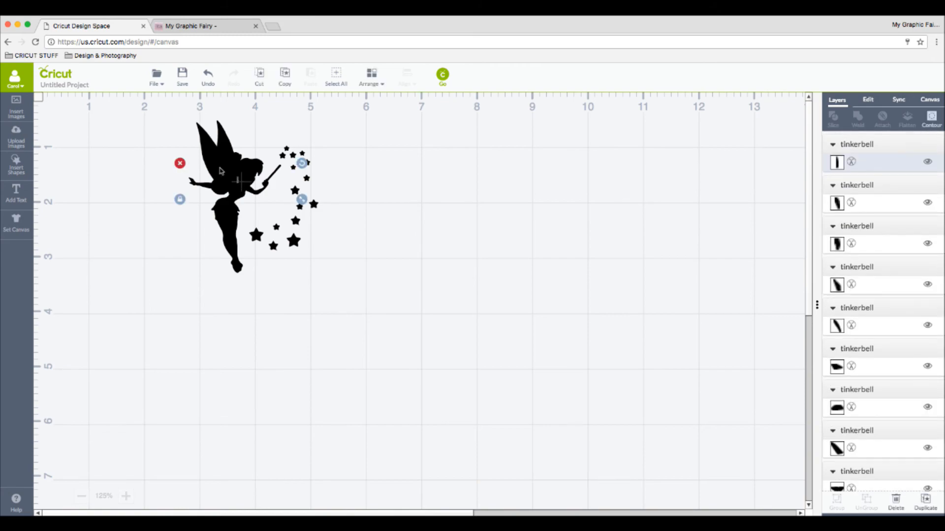
pyautogui.click(219, 171)
pyautogui.click(230, 170)
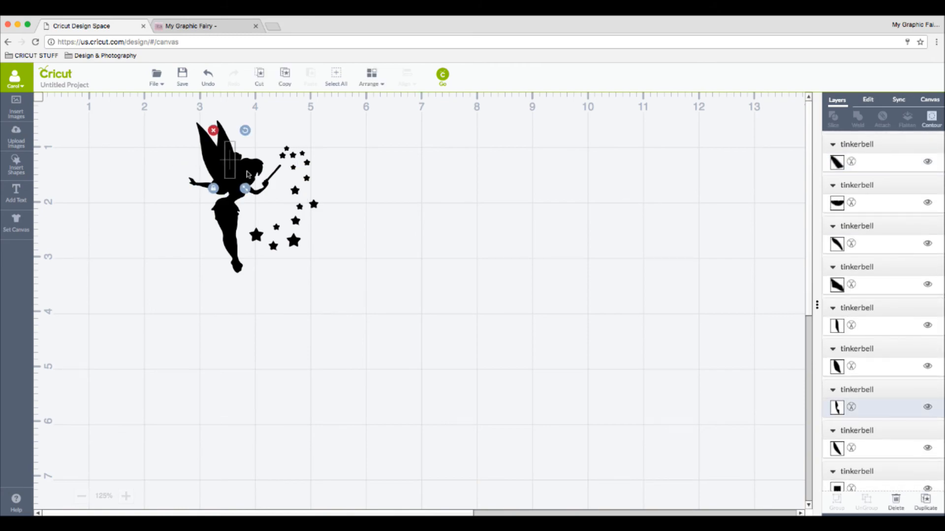
pyautogui.moveTo(229, 170); pyautogui.dragTo(152, 170)
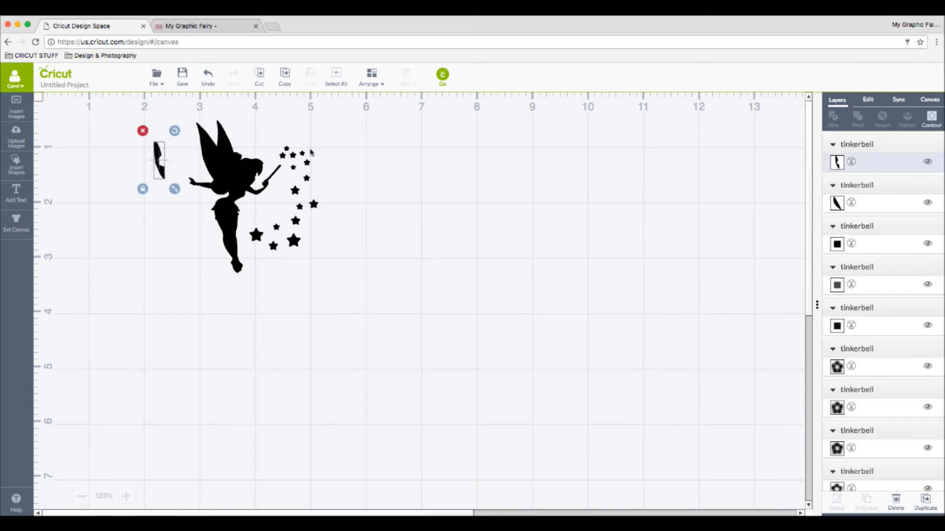
# - Delete all the tinkerbell pieces together and insert the BAZINGA image with four hairstyles from the uploaded images
pyautogui.click(336, 74)
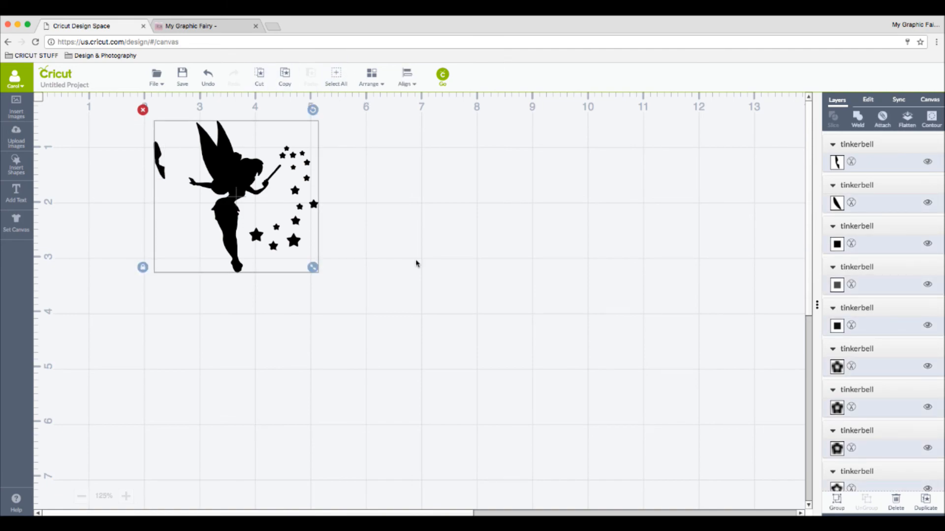
pyautogui.press('Delete')
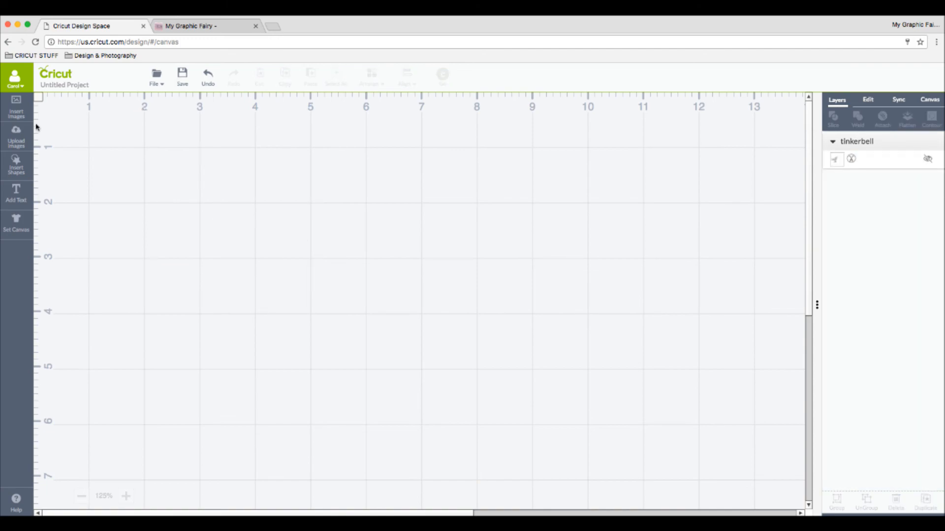
pyautogui.click(20, 142)
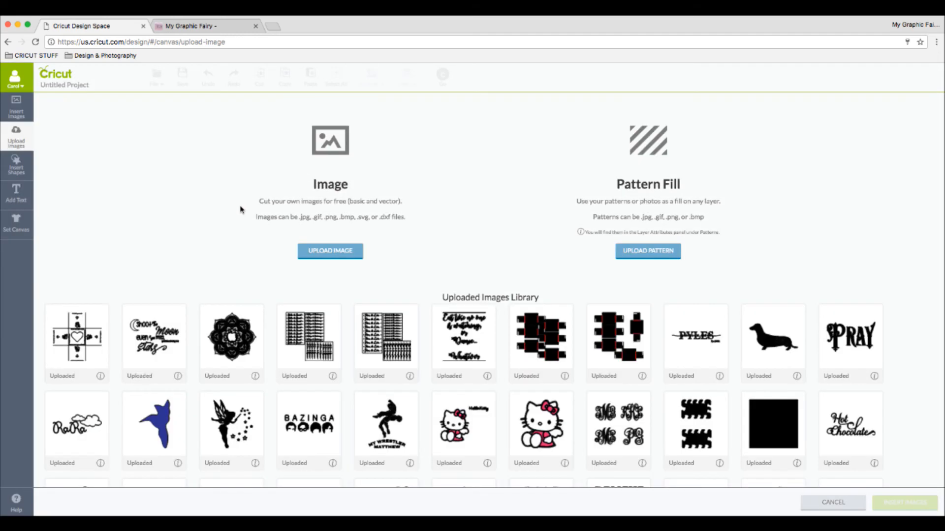
pyautogui.click(313, 423)
pyautogui.click(917, 508)
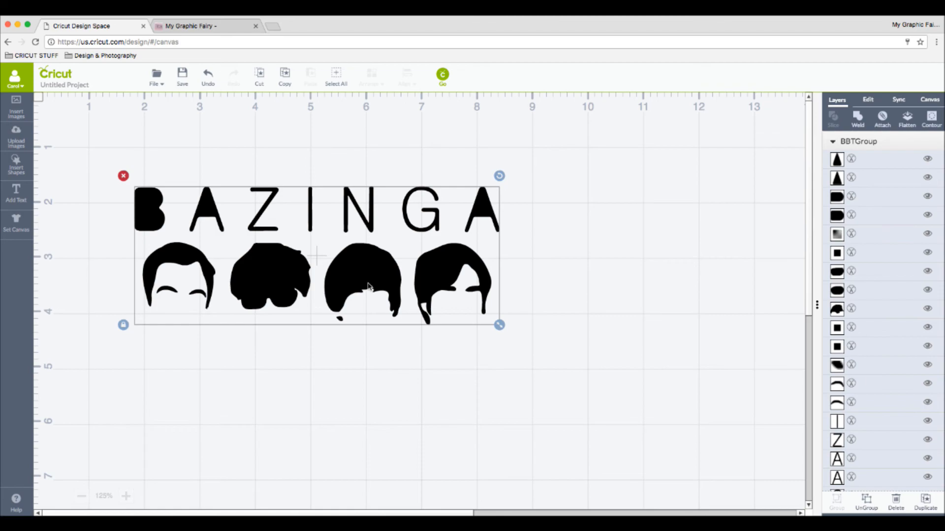
# - Ungroup the BAZINGA image and move the second hairstyle, the one with glasses, out to the right of the design
pyautogui.click(856, 499)
pyautogui.click(367, 280)
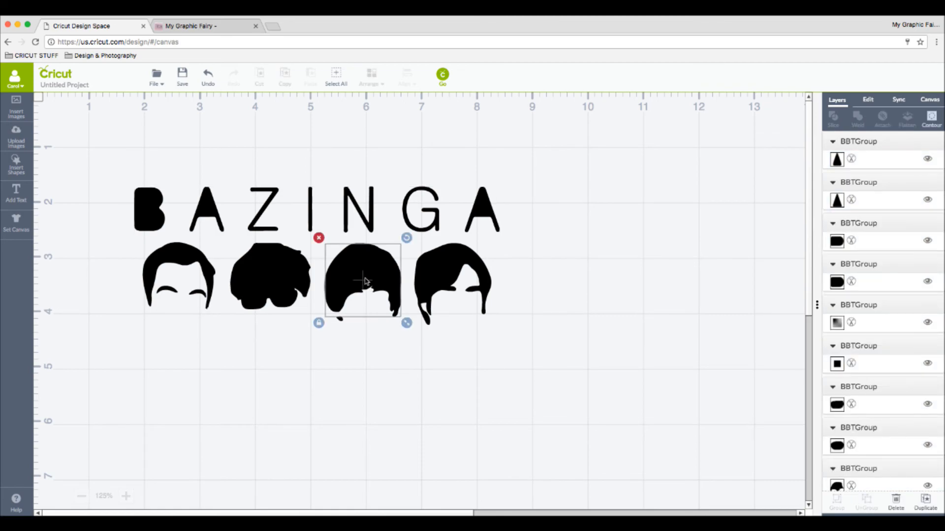
pyautogui.click(297, 274)
pyautogui.moveTo(297, 274); pyautogui.dragTo(699, 347)
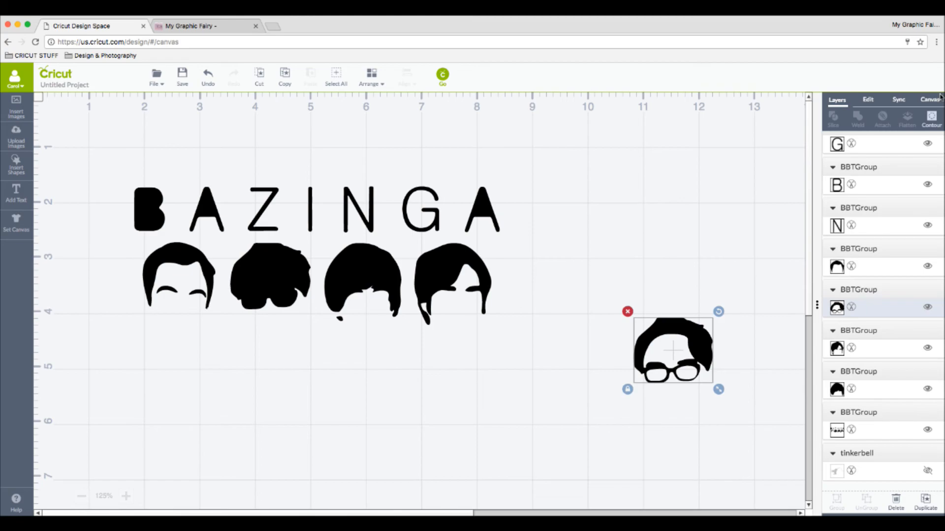
# - Hide the lens cutouts of the separated hairstyle's glasses with Contour and shift the piece up beside the lettering
pyautogui.click(934, 120)
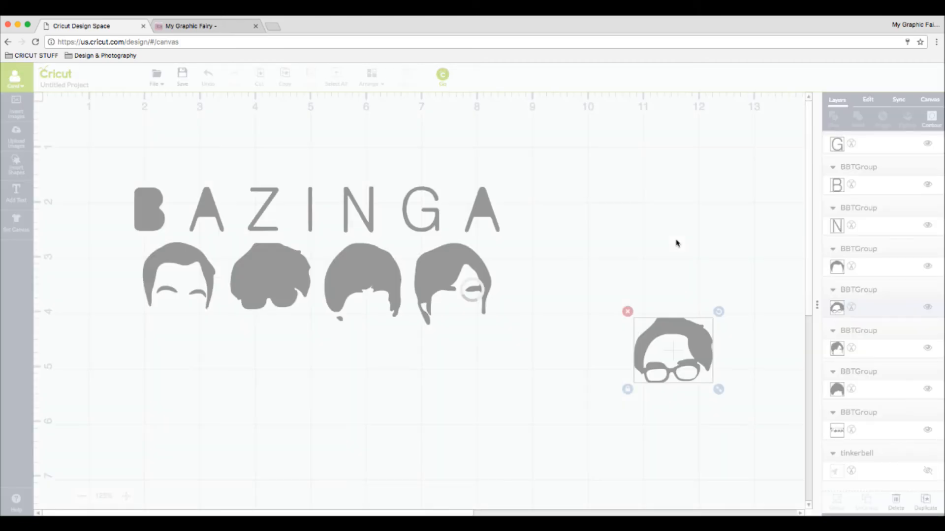
pyautogui.moveTo(654, 376); pyautogui.dragTo(612, 275)
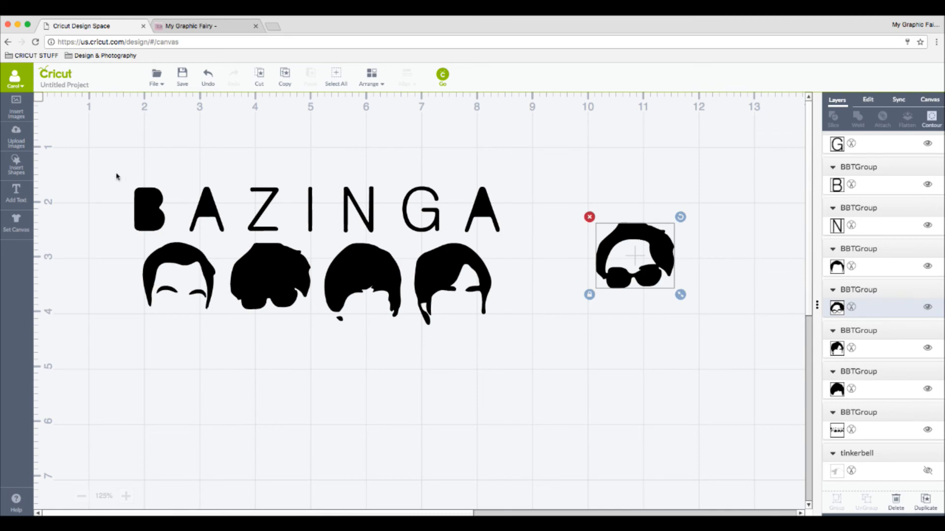
# - Delete all the BAZINGA letters, hairstyles and leftover pieces from the canvas
pyautogui.moveTo(131, 170); pyautogui.dragTo(774, 321)
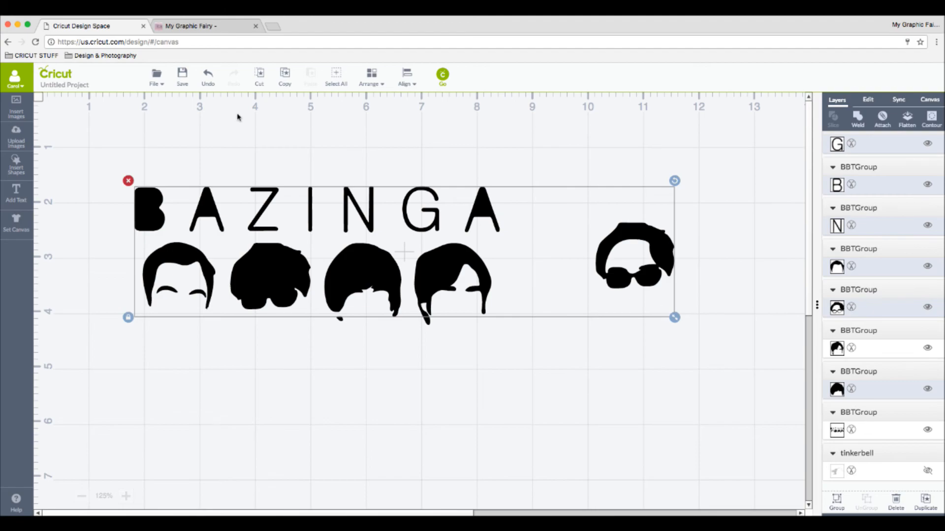
pyautogui.press('Delete')
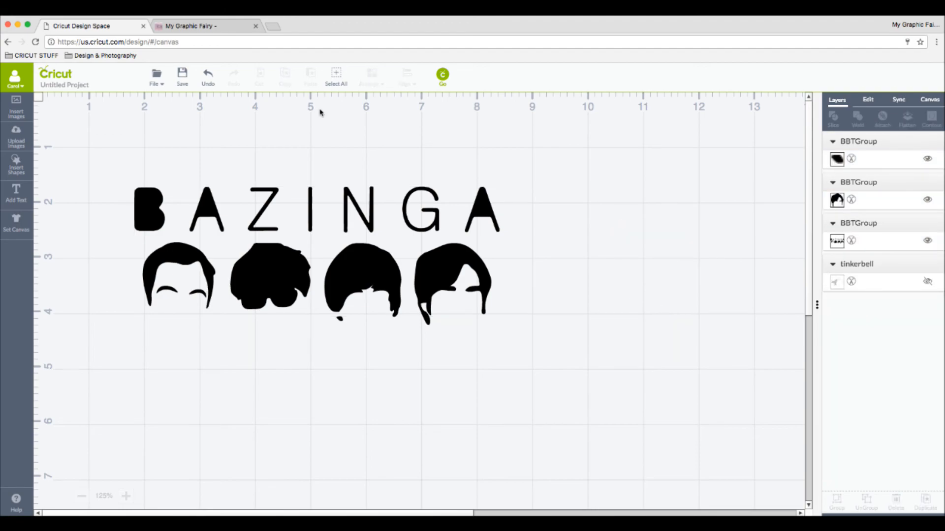
pyautogui.click(142, 200)
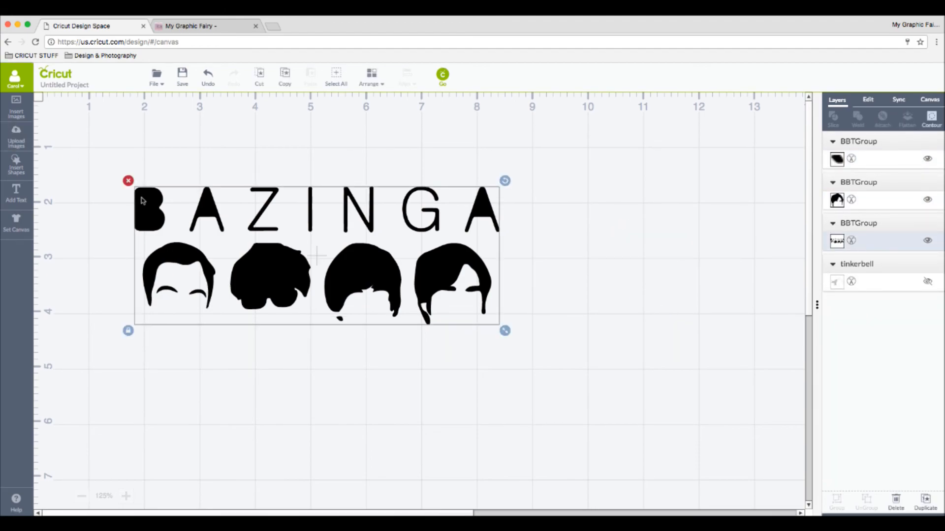
pyautogui.press('Delete')
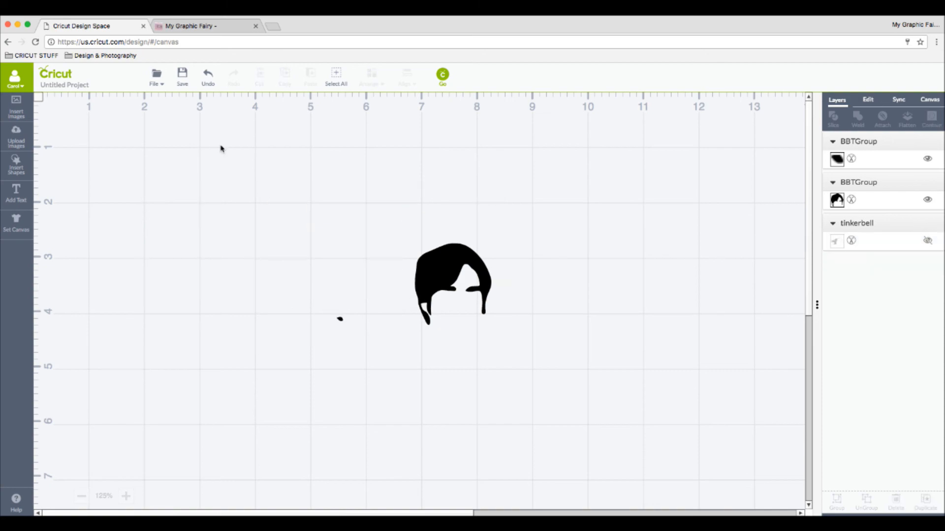
pyautogui.moveTo(300, 214); pyautogui.dragTo(591, 408)
pyautogui.press('Delete')
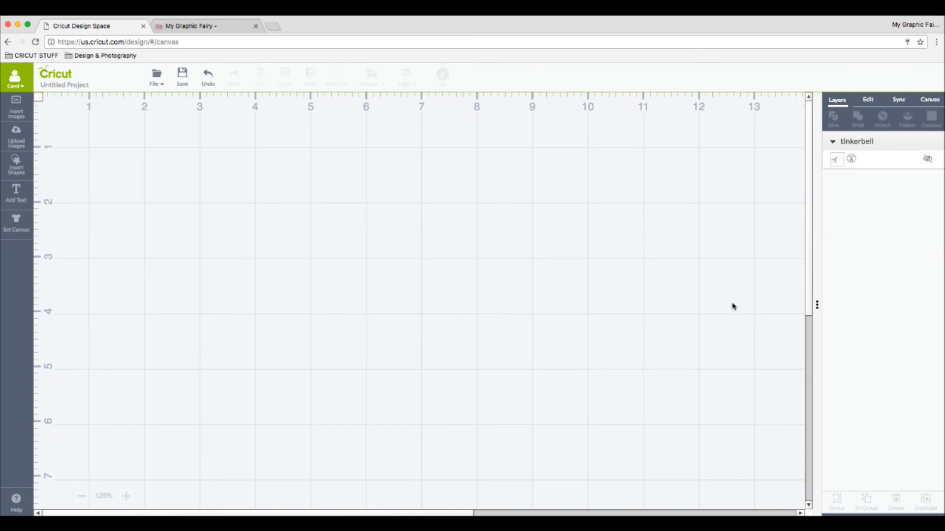
# - Unhide the remaining tinkerbell layer and delete it so the canvas is empty
pyautogui.click(927, 160)
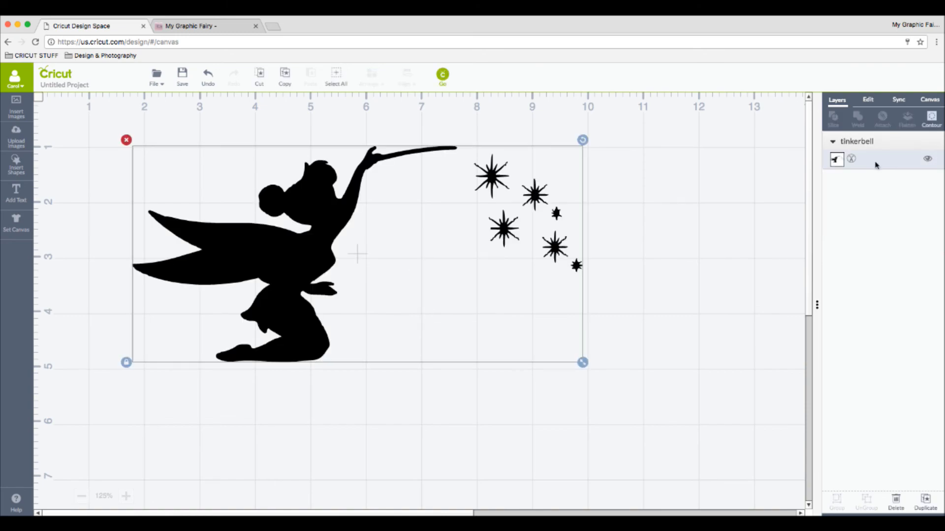
pyautogui.press('Delete')
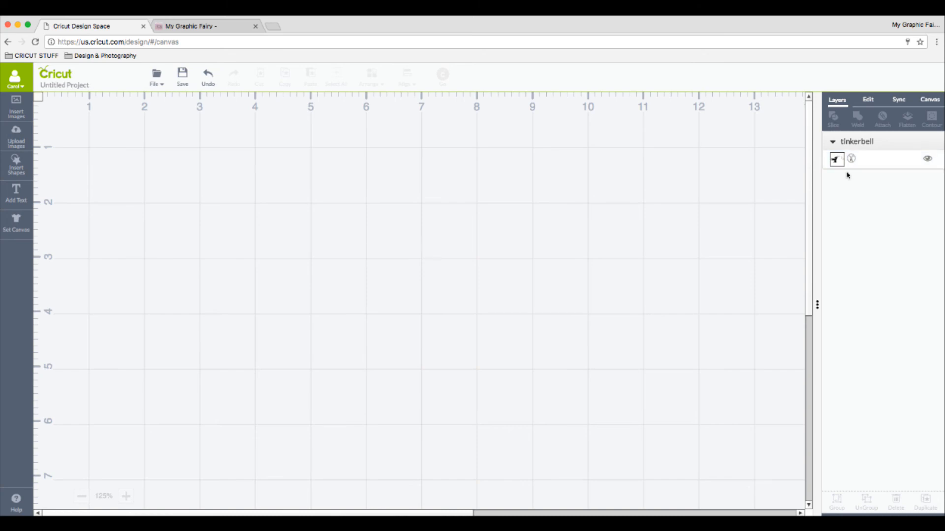
pyautogui.click(889, 162)
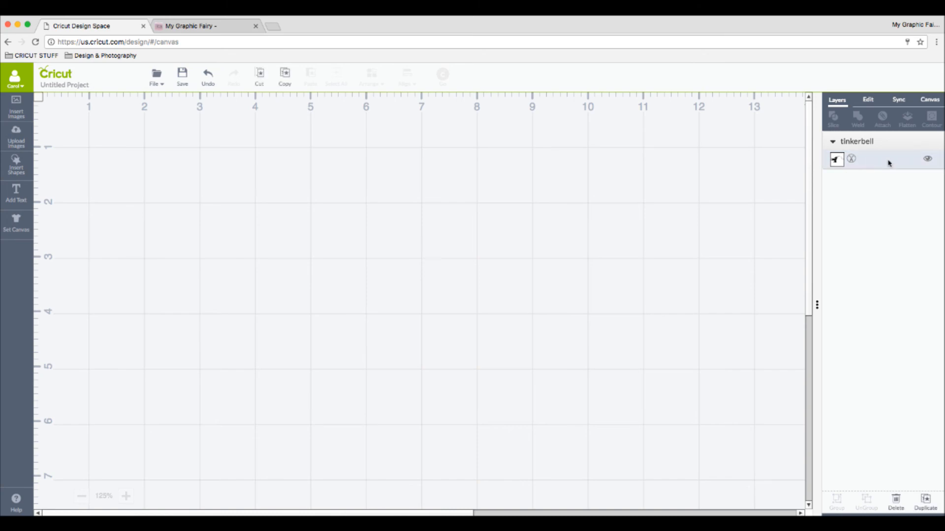
pyautogui.click(896, 503)
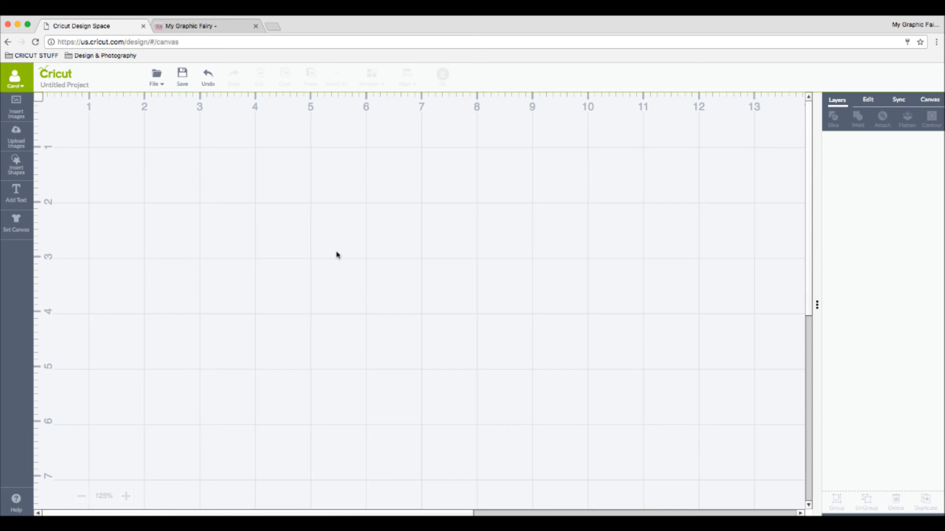
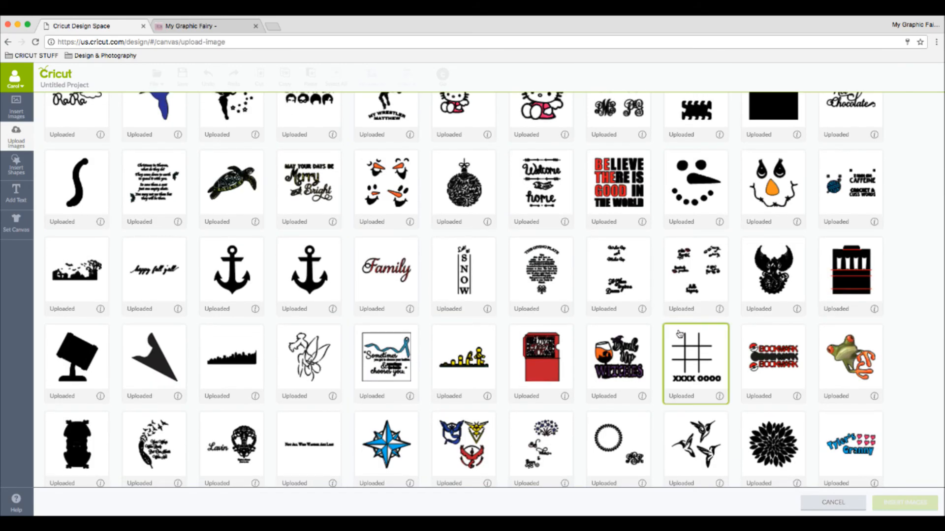
# - Look through the whole uploaded images library down to its last row and return to the start
pyautogui.scroll(-3, 662, 334)
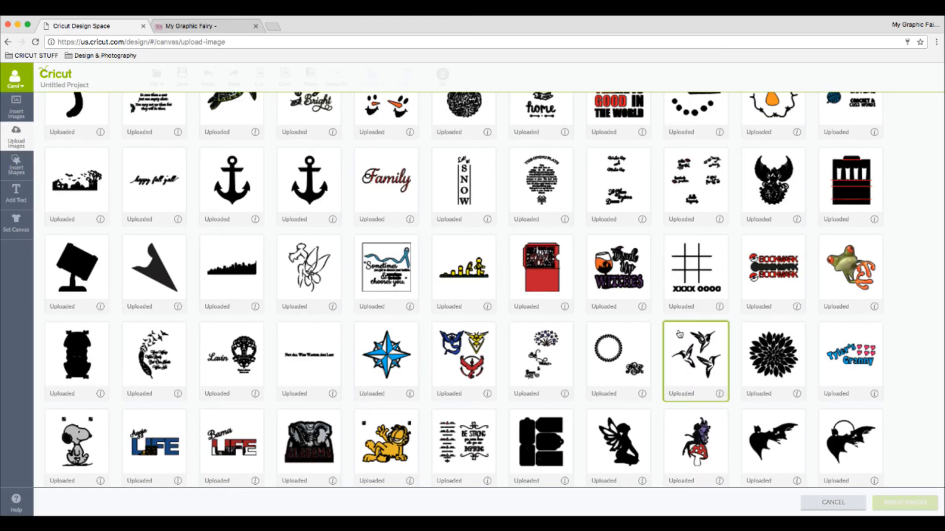
pyautogui.scroll(-2, 679, 334)
pyautogui.scroll(-2, 679, 334)
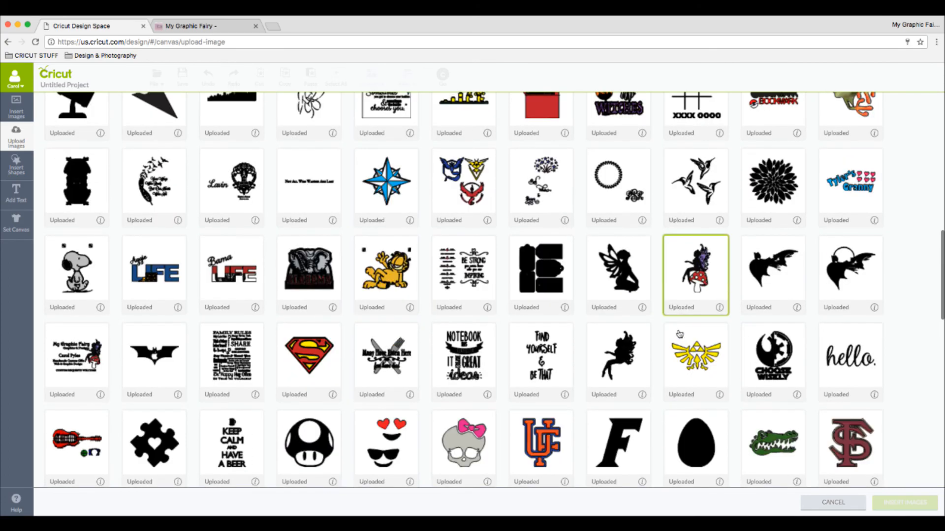
pyautogui.scroll(-2, 679, 334)
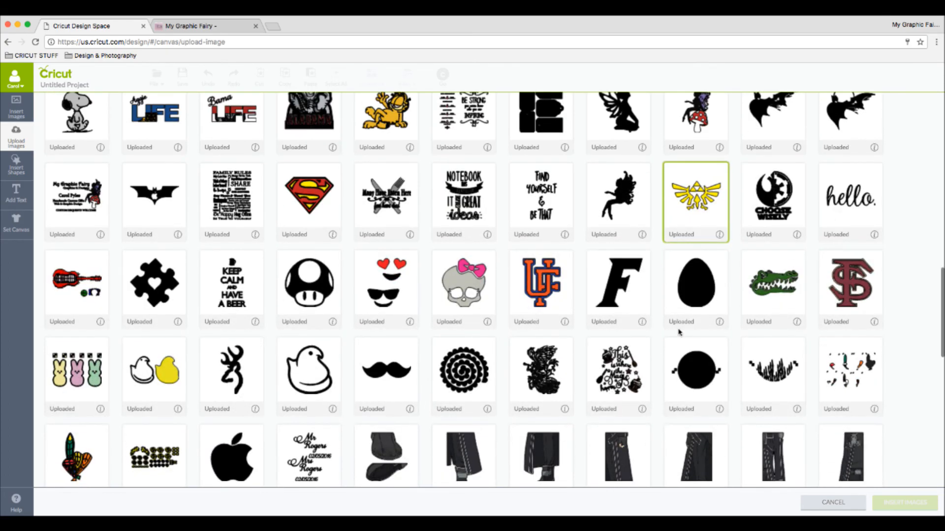
pyautogui.scroll(-2, 679, 333)
pyautogui.scroll(-3, 679, 334)
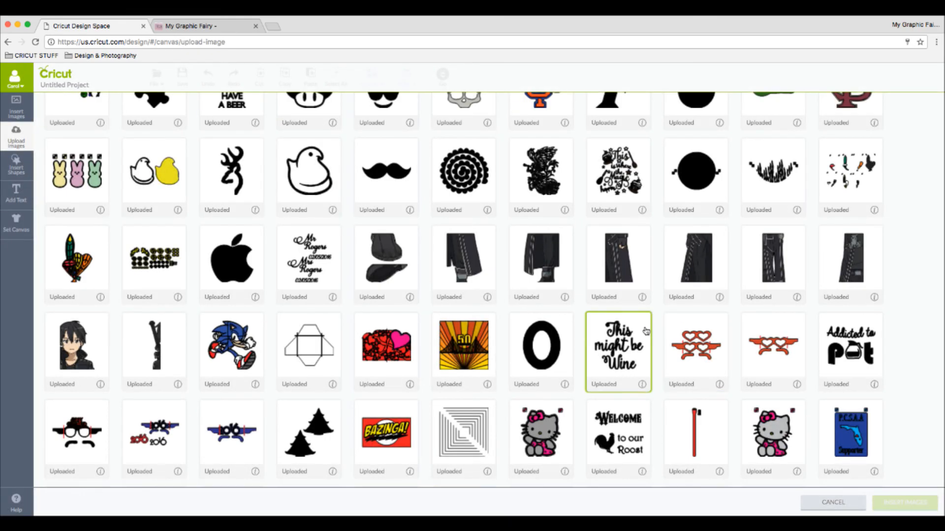
pyautogui.scroll(-2, 646, 331)
pyautogui.scroll(-1, 646, 331)
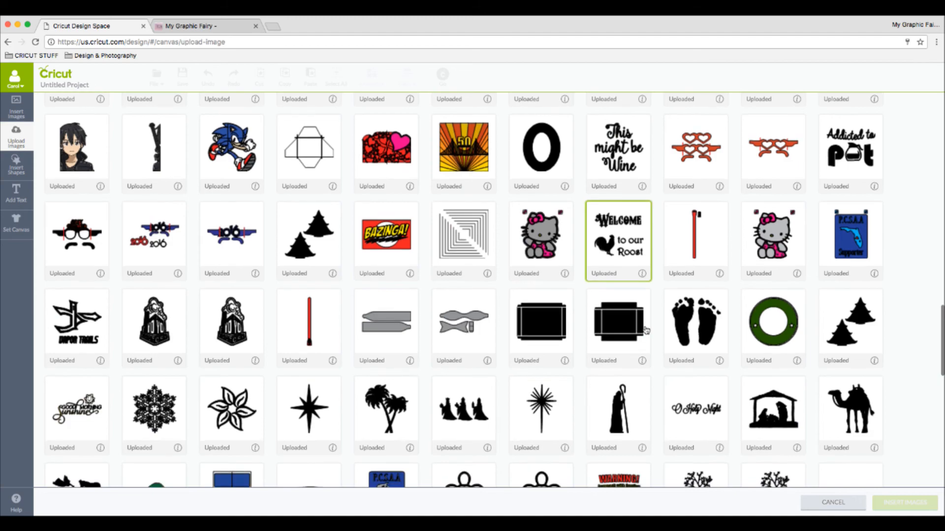
pyautogui.scroll(-2, 646, 330)
pyautogui.scroll(-2, 646, 330)
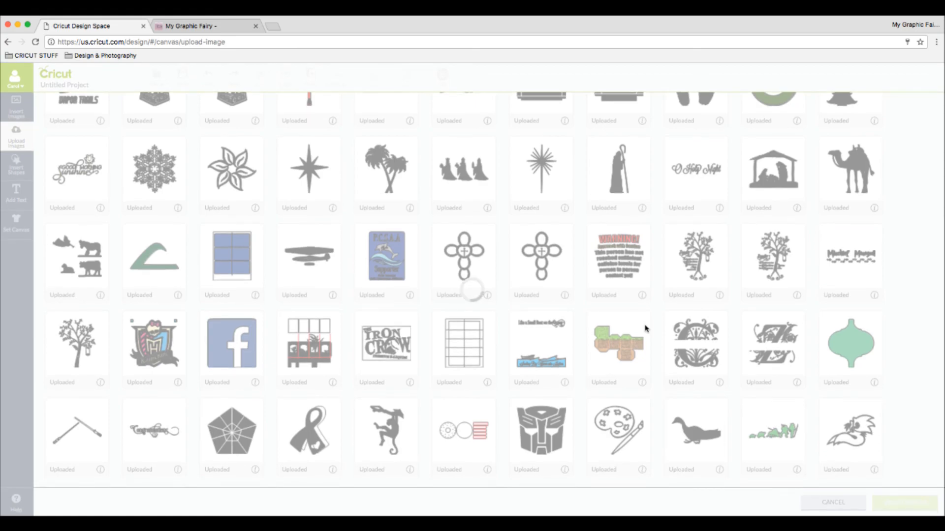
pyautogui.scroll(-3, 646, 330)
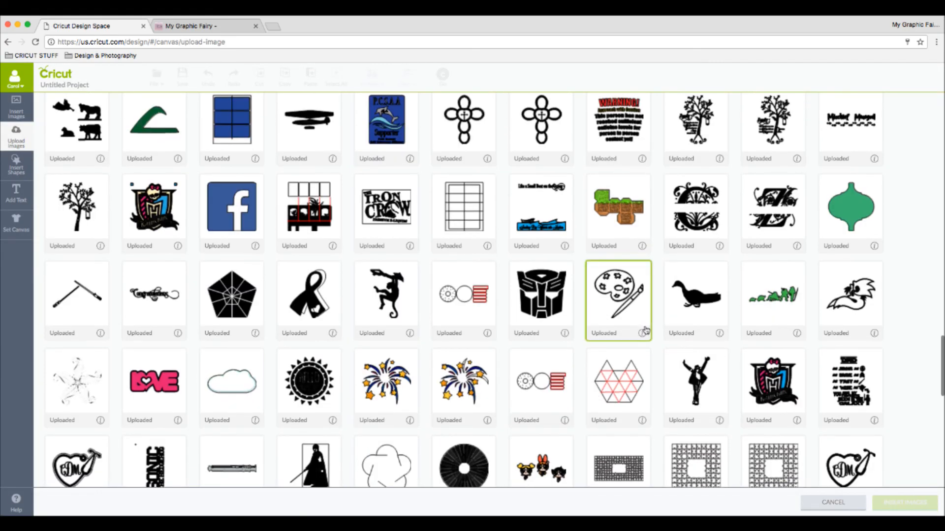
pyautogui.scroll(-1, 645, 331)
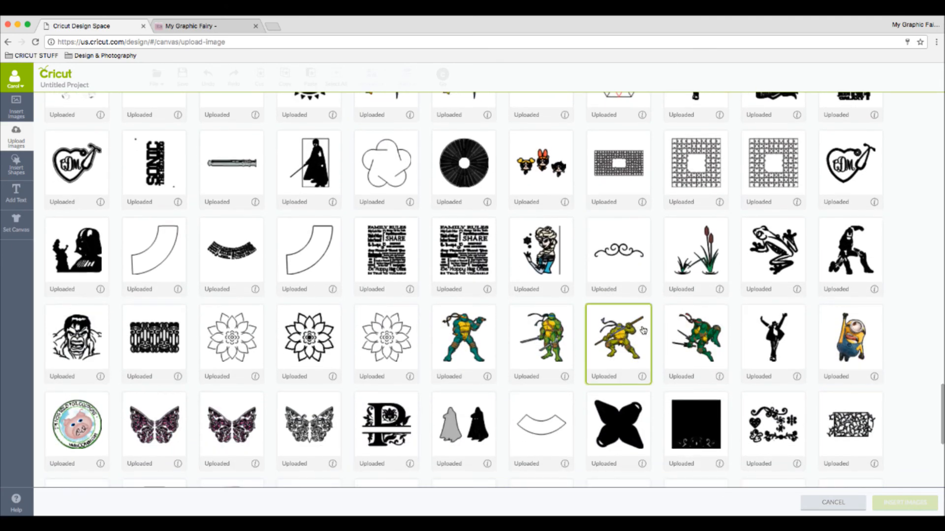
pyautogui.scroll(-1, 643, 330)
pyautogui.scroll(-1, 643, 330)
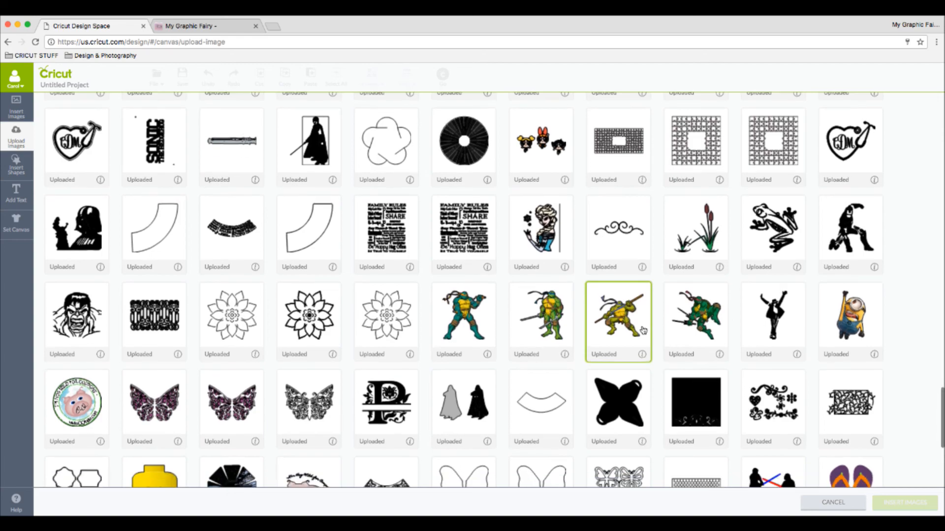
pyautogui.scroll(-5, 643, 330)
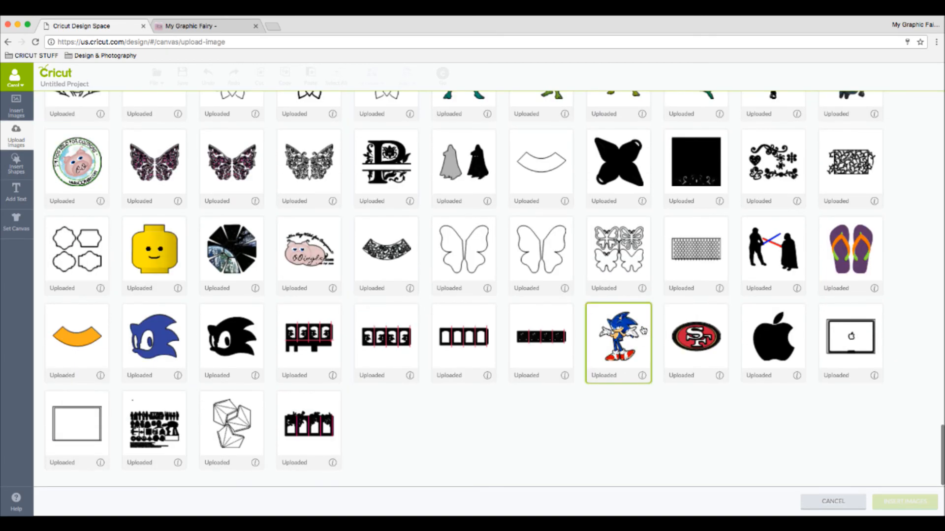
pyautogui.scroll(15, 643, 330)
pyautogui.scroll(10, 643, 330)
pyautogui.scroll(20, 643, 330)
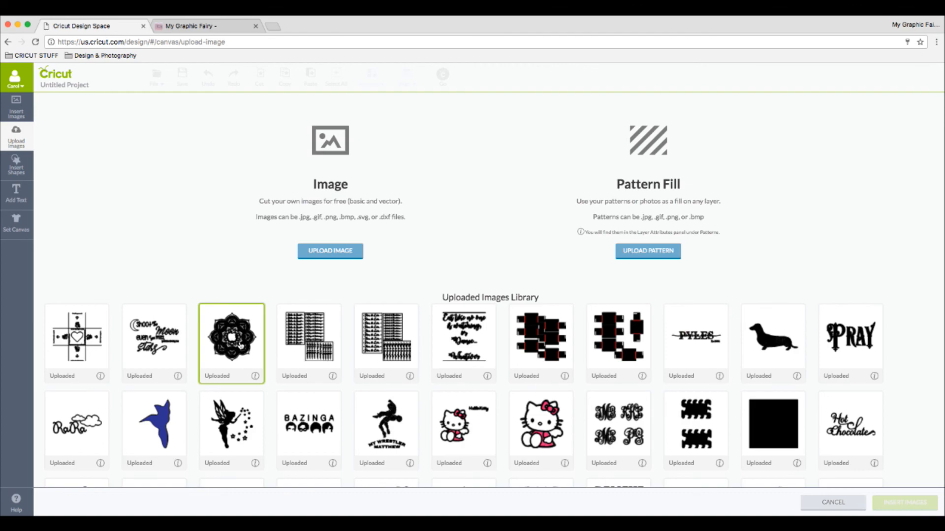
# - Insert the BAZINGA image with four hairstyles from the uploaded images and ungroup it
pyautogui.click(327, 421)
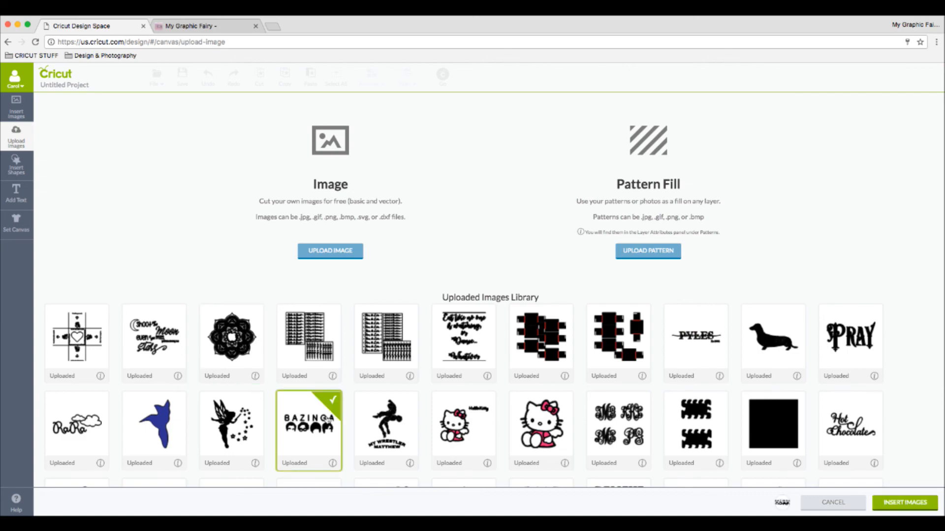
pyautogui.click(903, 503)
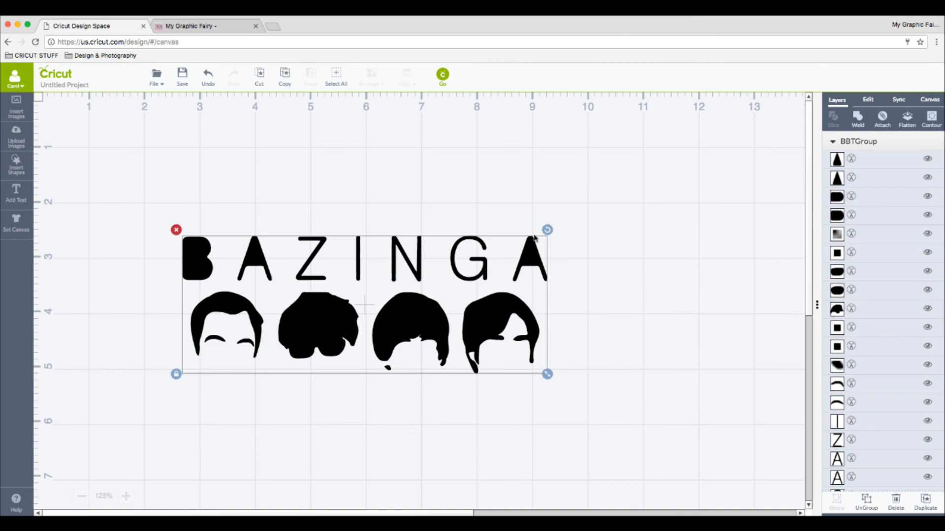
pyautogui.click(866, 503)
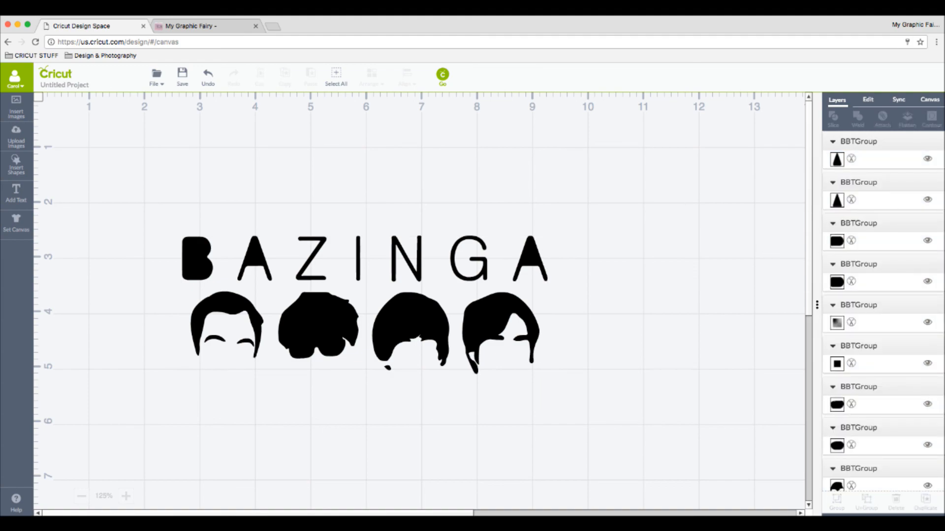
# - Hide the lowest BBTGroup layer, which spans the whole BAZINGA design, and delete it
pyautogui.click(479, 312)
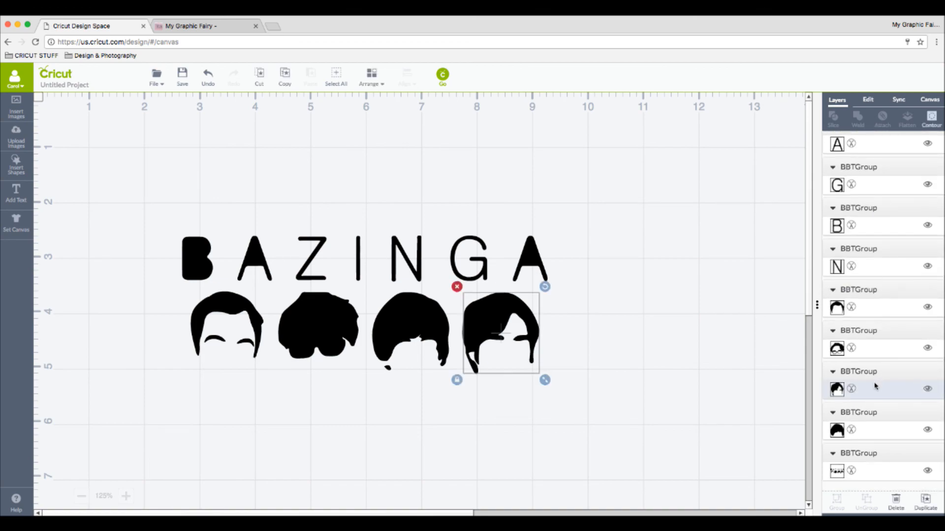
pyautogui.click(895, 472)
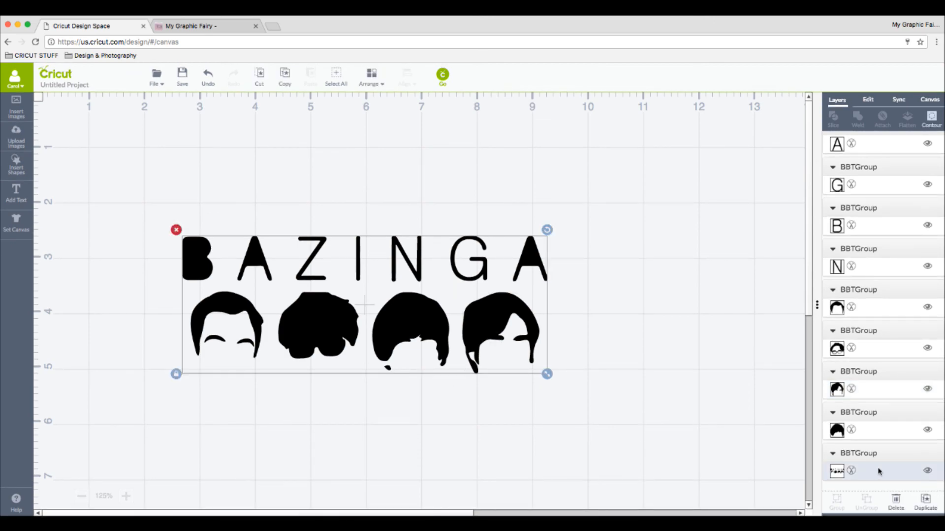
pyautogui.click(927, 471)
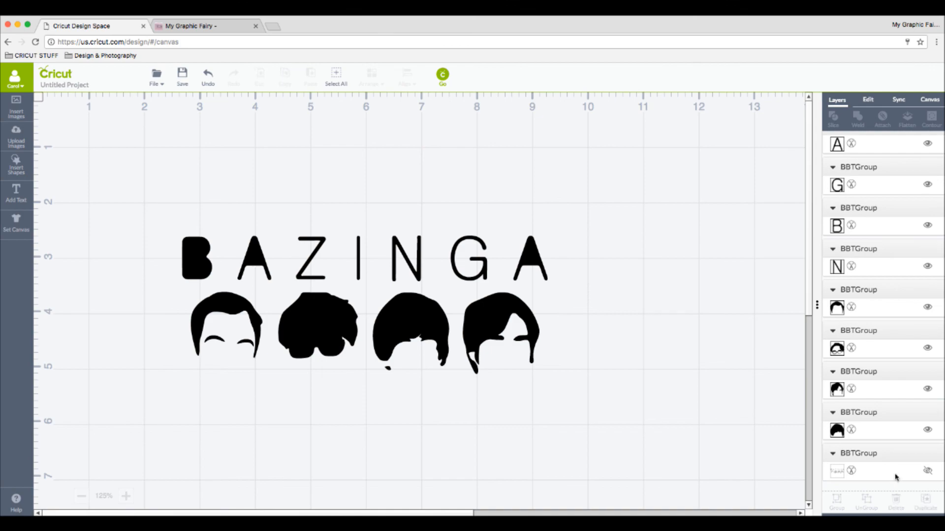
pyautogui.click(896, 476)
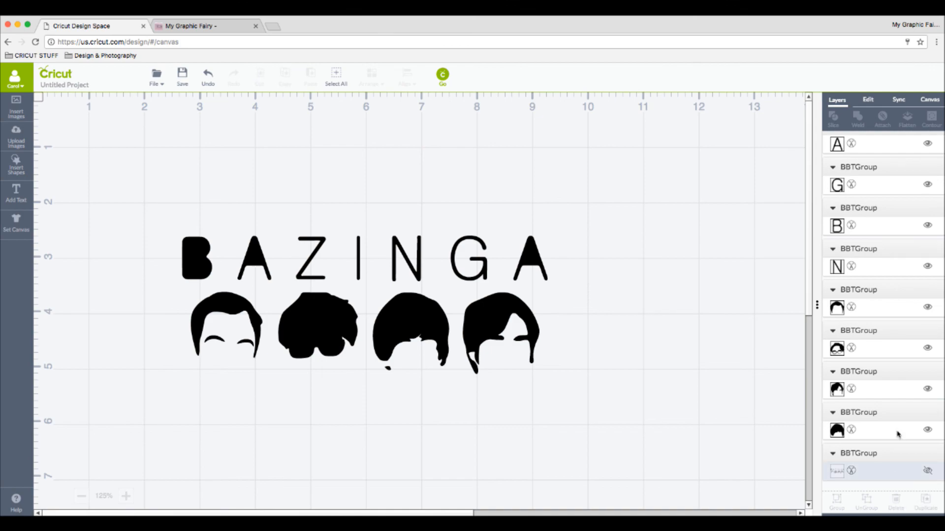
pyautogui.press('Delete')
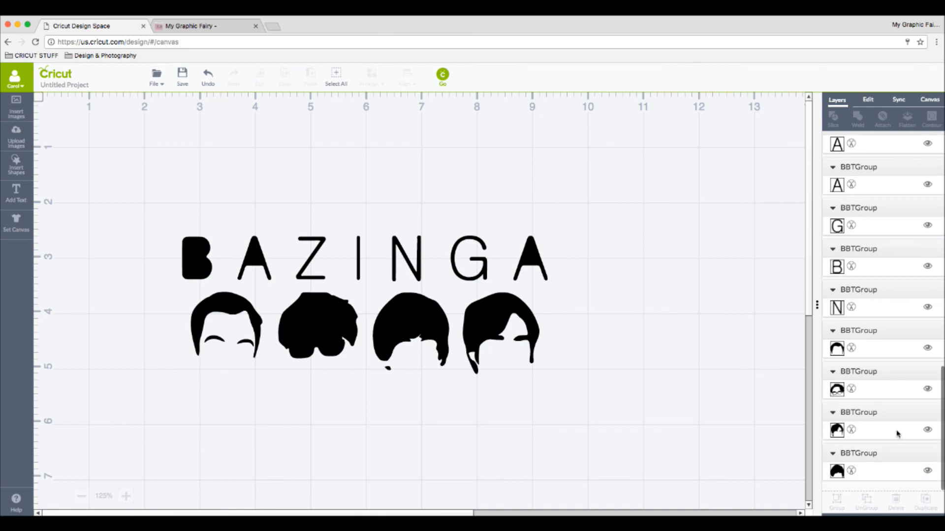
# - Select the layers of the four hairstyles, all BAZINGA letters and both eyebrows, and move them together to about X 7.39 in, Y 0.35 in
pyautogui.click(889, 475)
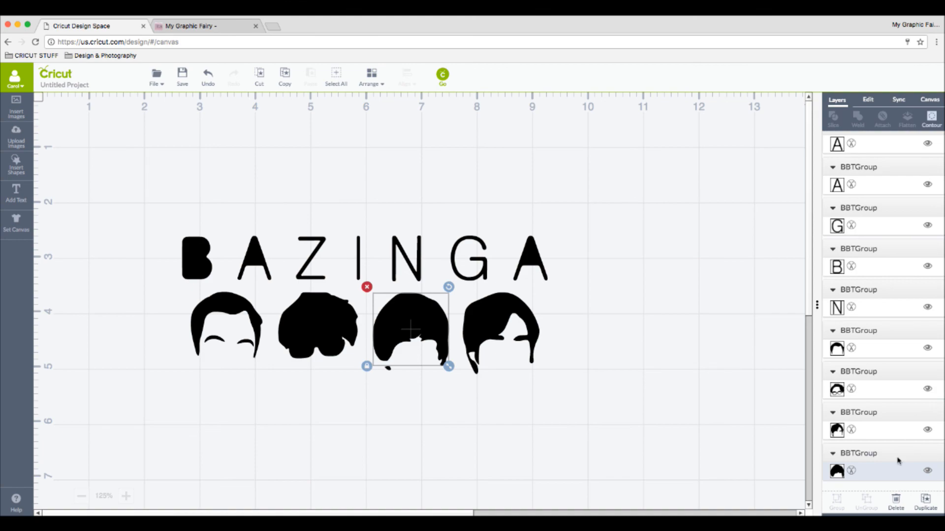
pyautogui.keyDown('shift'); pyautogui.click(880, 434); pyautogui.keyUp('shift')
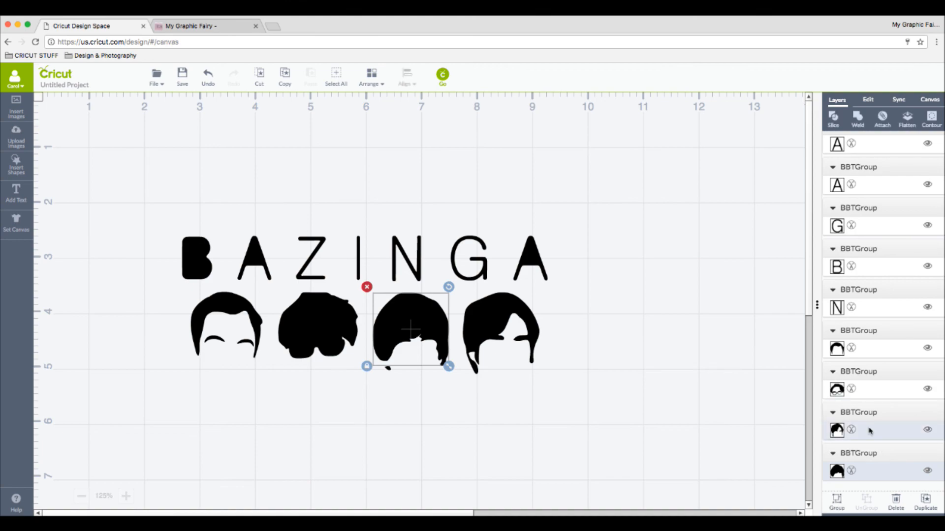
pyautogui.keyDown('shift'); pyautogui.click(880, 389); pyautogui.keyUp('shift')
pyautogui.keyDown('shift'); pyautogui.click(880, 355); pyautogui.keyUp('shift')
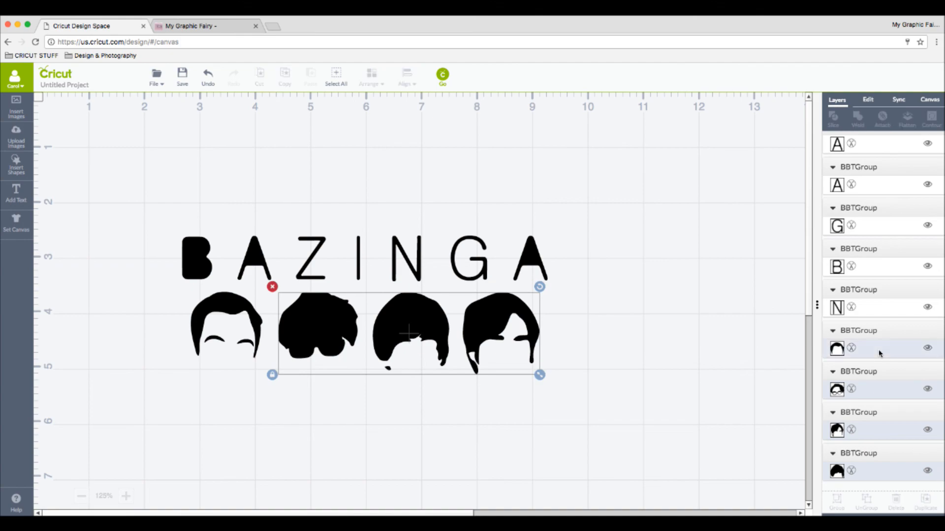
pyautogui.keyDown('shift'); pyautogui.click(868, 303); pyautogui.keyUp('shift')
pyautogui.keyDown('shift'); pyautogui.click(880, 266); pyautogui.keyUp('shift')
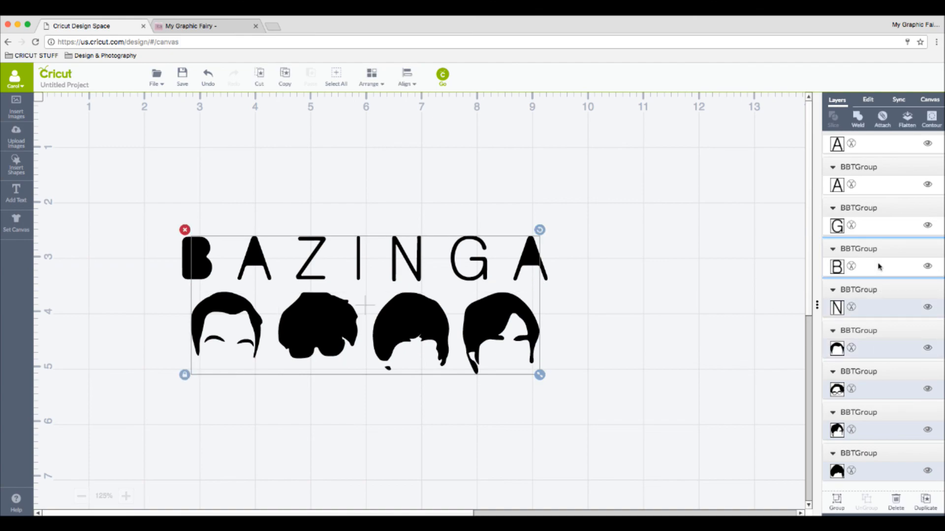
pyautogui.keyDown('shift'); pyautogui.click(877, 226); pyautogui.keyUp('shift')
pyautogui.scroll(3, 875, 229)
pyautogui.scroll(3, 874, 231)
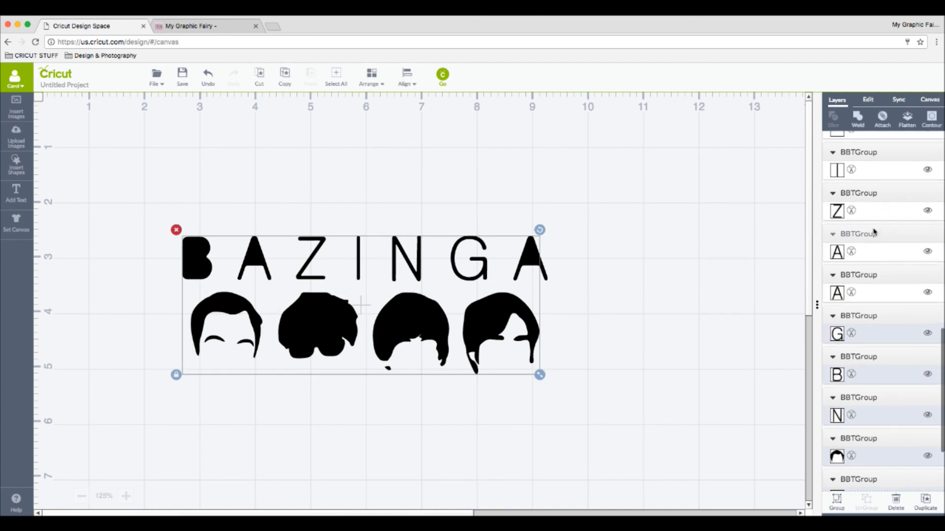
pyautogui.keyDown('shift'); pyautogui.click(880, 314); pyautogui.keyUp('shift')
pyautogui.scroll(-5, 879, 275)
pyautogui.scroll(3, 878, 241)
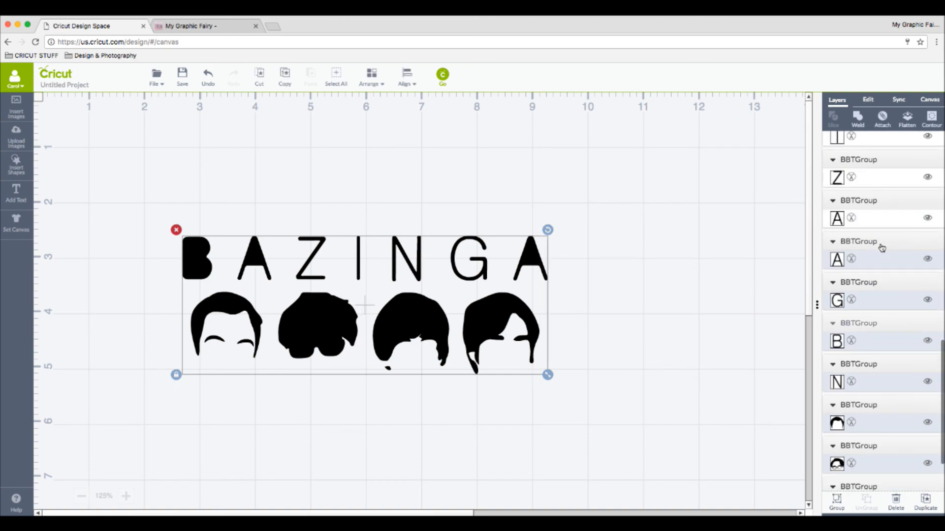
pyautogui.scroll(1, 881, 208)
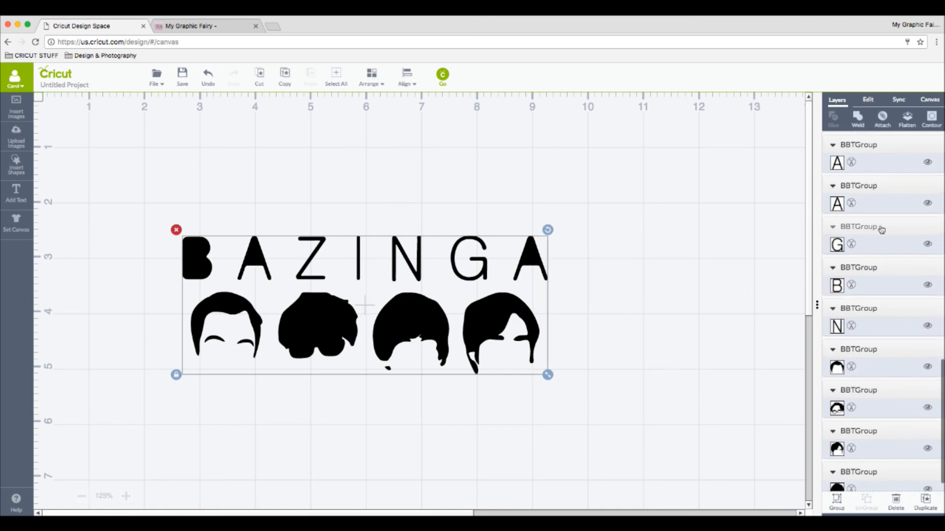
pyautogui.scroll(5, 886, 240)
pyautogui.scroll(4, 885, 240)
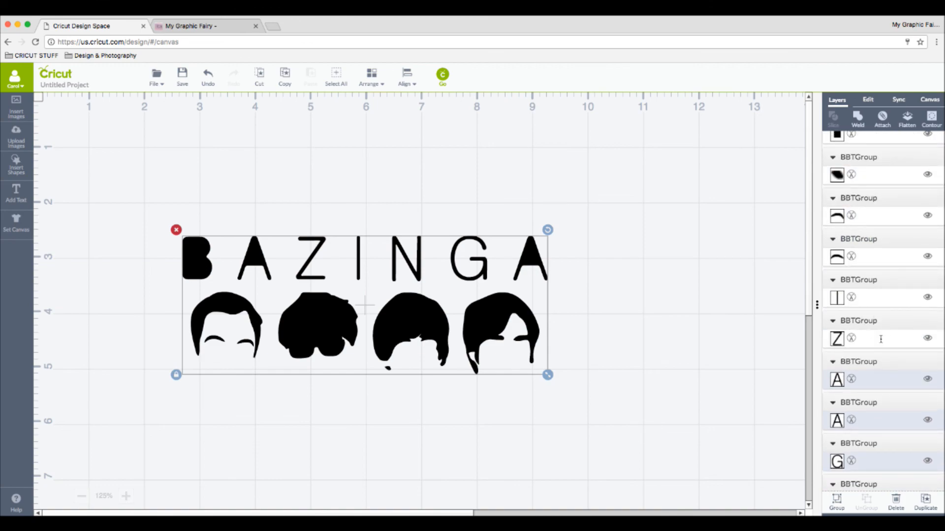
pyautogui.scroll(-13, 882, 325)
pyautogui.scroll(10, 884, 283)
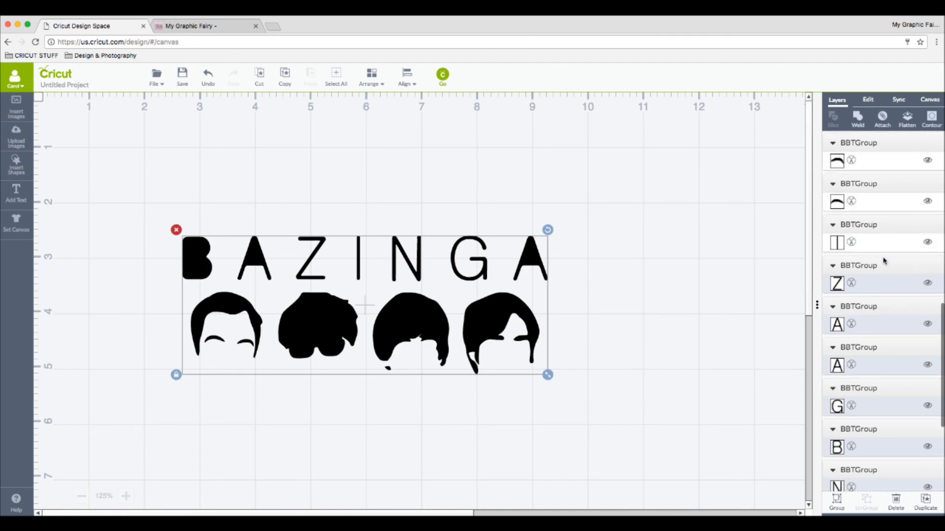
pyautogui.scroll(5, 888, 261)
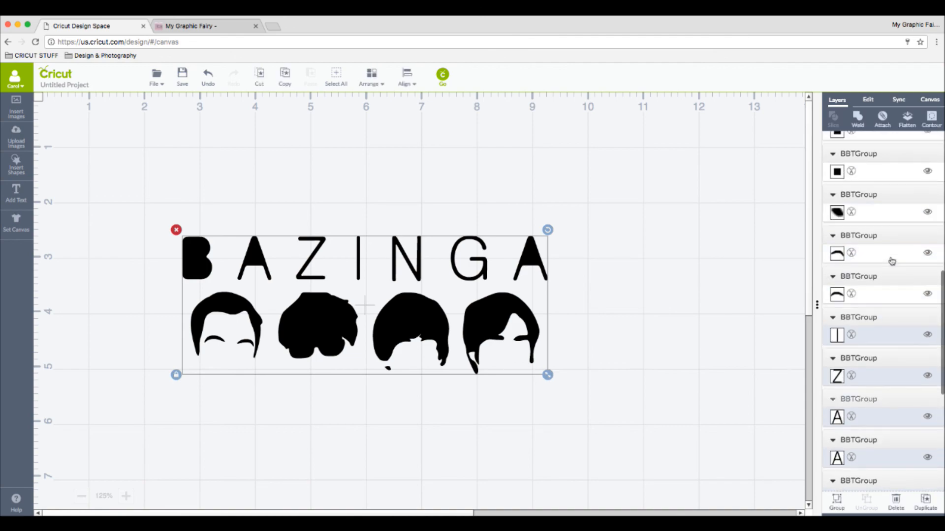
pyautogui.scroll(3, 884, 305)
pyautogui.scroll(-7, 880, 325)
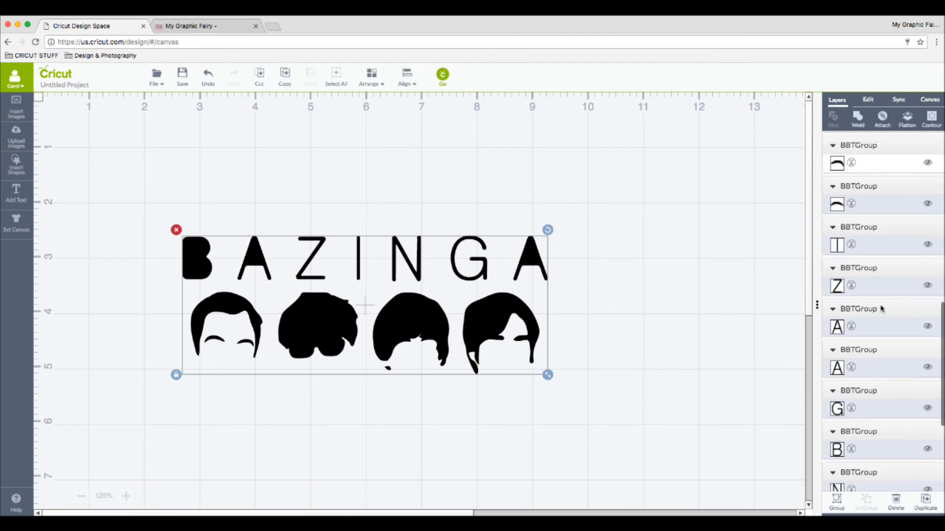
pyautogui.scroll(5, 883, 300)
pyautogui.scroll(-4, 888, 280)
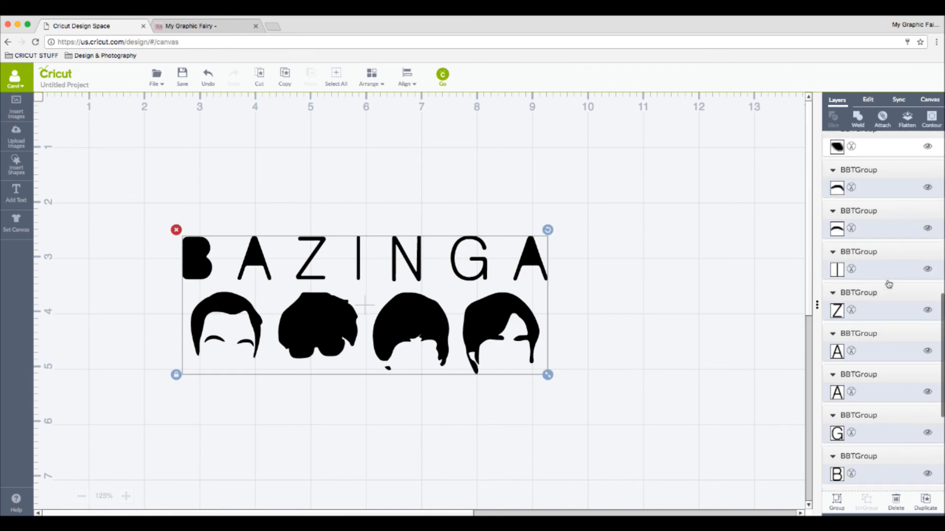
pyautogui.scroll(-1, 888, 284)
pyautogui.moveTo(486, 325); pyautogui.dragTo(746, 201)
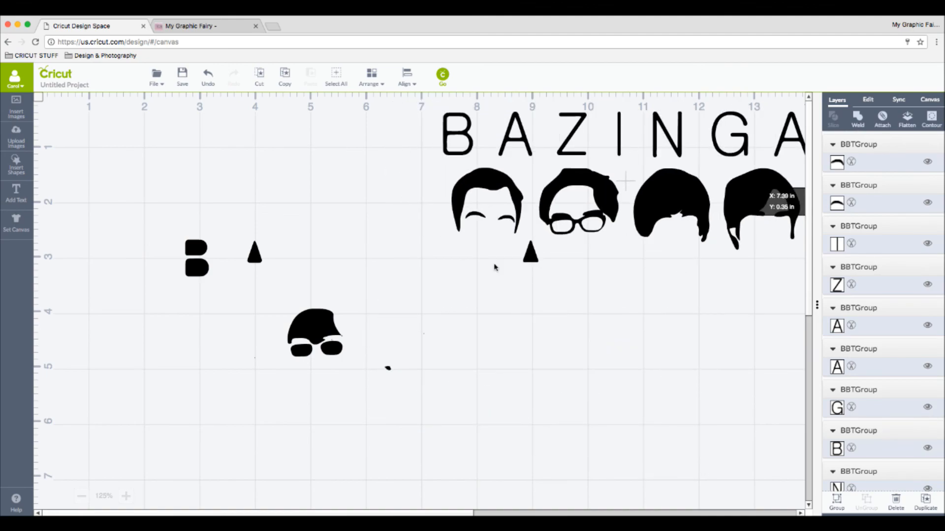
# - Delete the leftover filler pieces of the letters and hairstyles, including the remaining triangle from the last A
pyautogui.moveTo(157, 225); pyautogui.dragTo(418, 413)
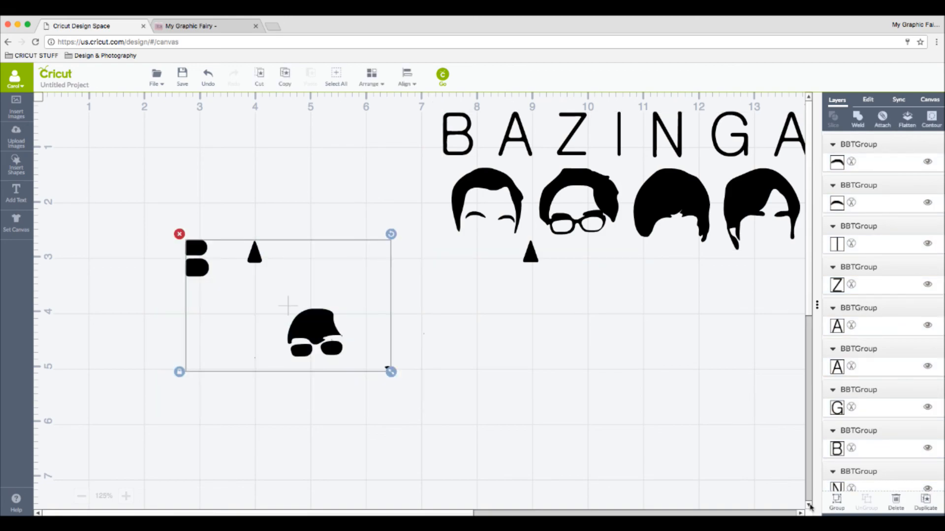
pyautogui.click(896, 500)
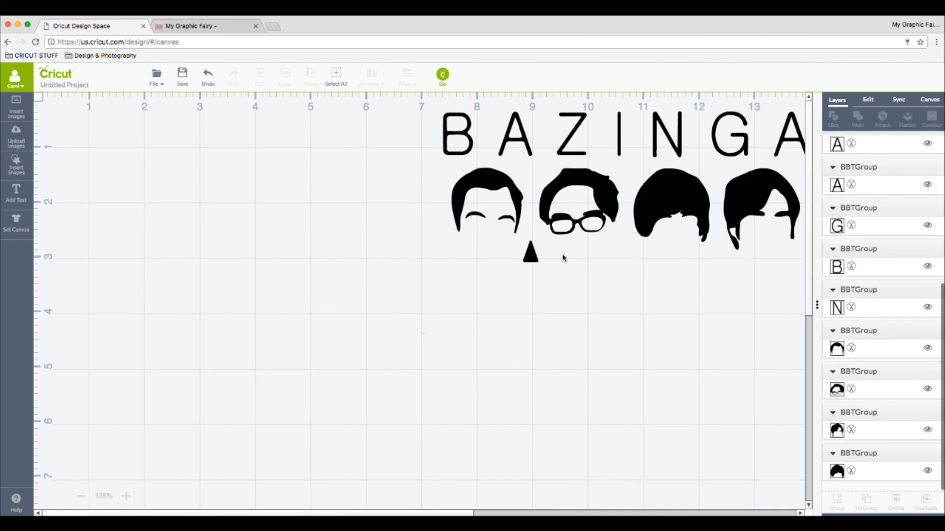
pyautogui.click(533, 258)
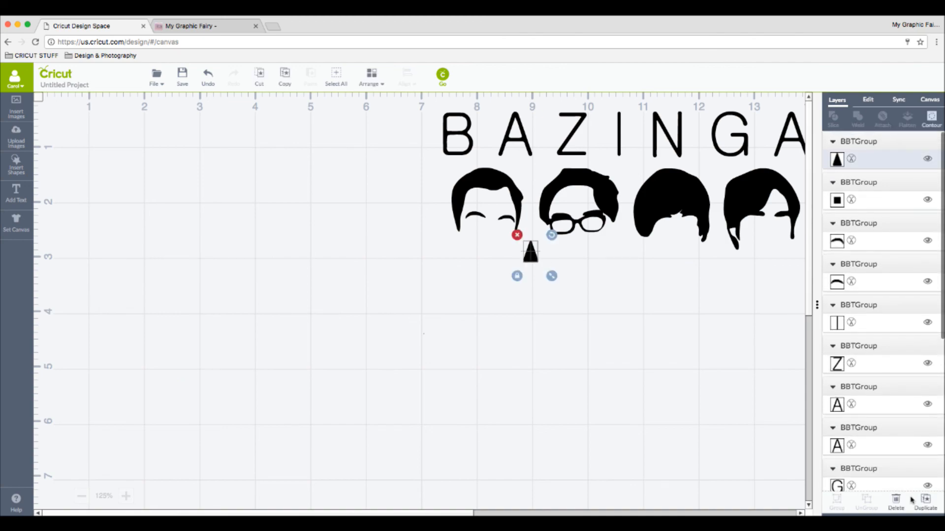
pyautogui.click(894, 501)
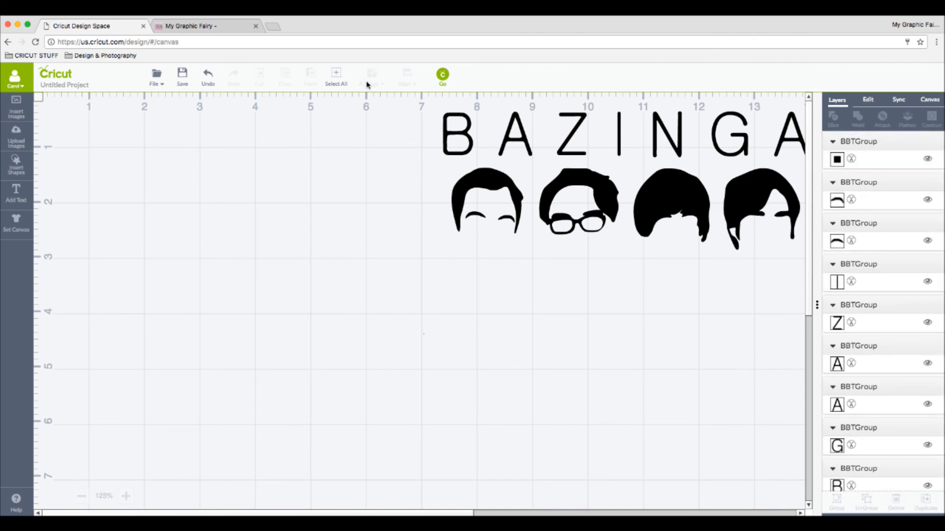
# - Select everything and move the whole BAZINGA design back toward the middle of the visible canvas
pyautogui.click(336, 74)
pyautogui.moveTo(490, 175); pyautogui.dragTo(270, 236)
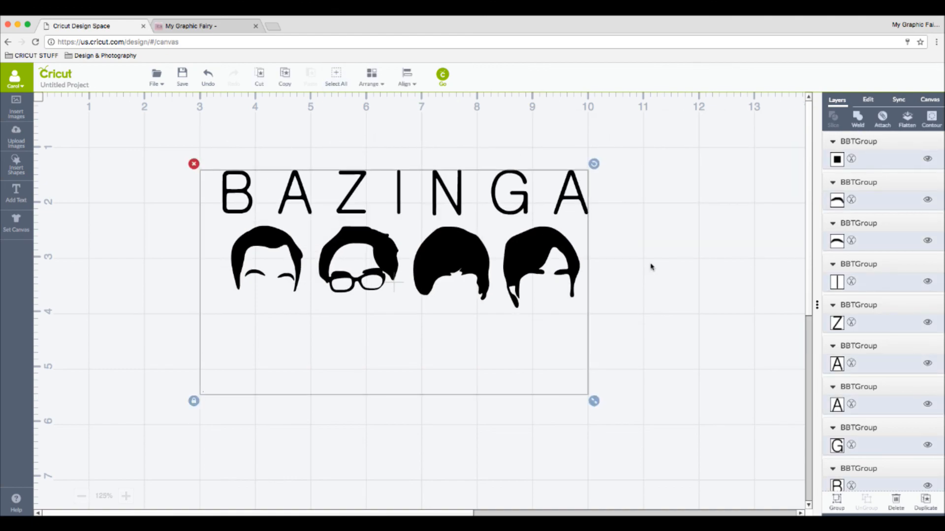
pyautogui.click(693, 271)
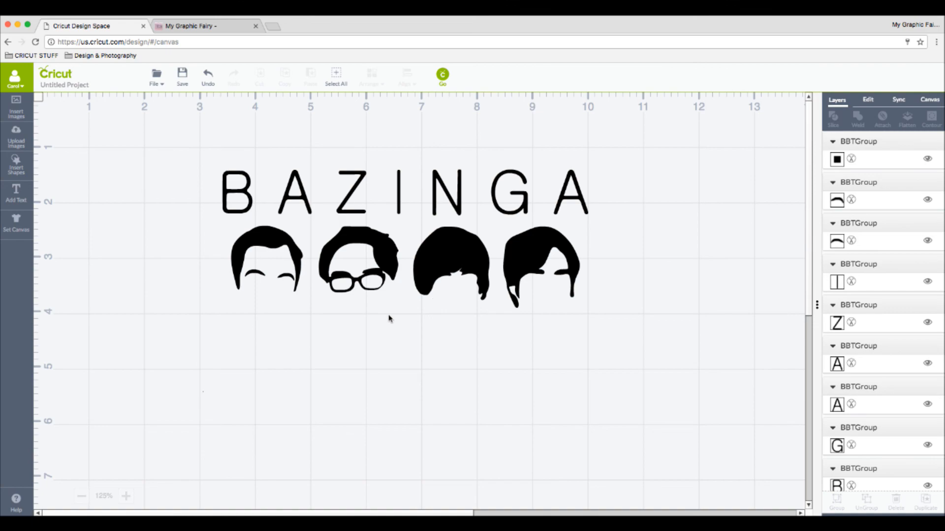
# - Delete the tiny stray speck below the design, whose layer shows a small black square
pyautogui.moveTo(215, 302); pyautogui.dragTo(678, 429)
pyautogui.click(883, 165)
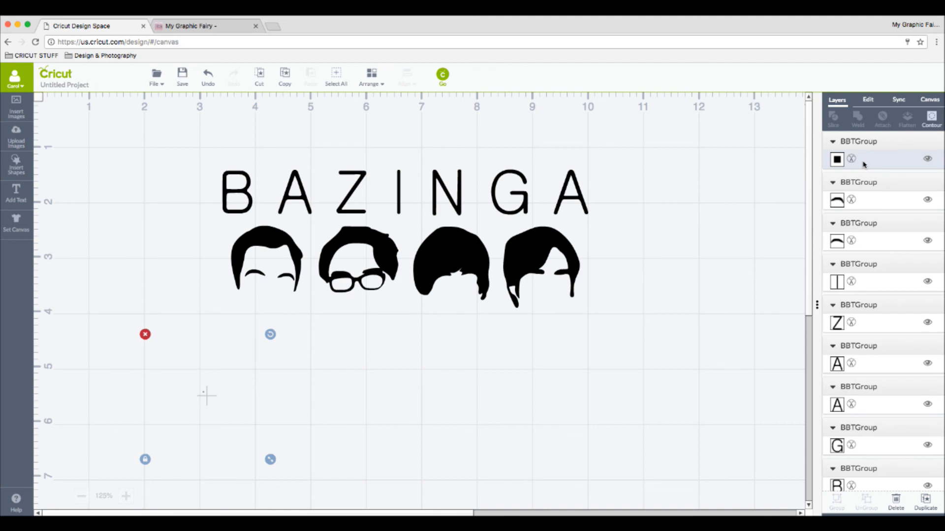
pyautogui.click(896, 501)
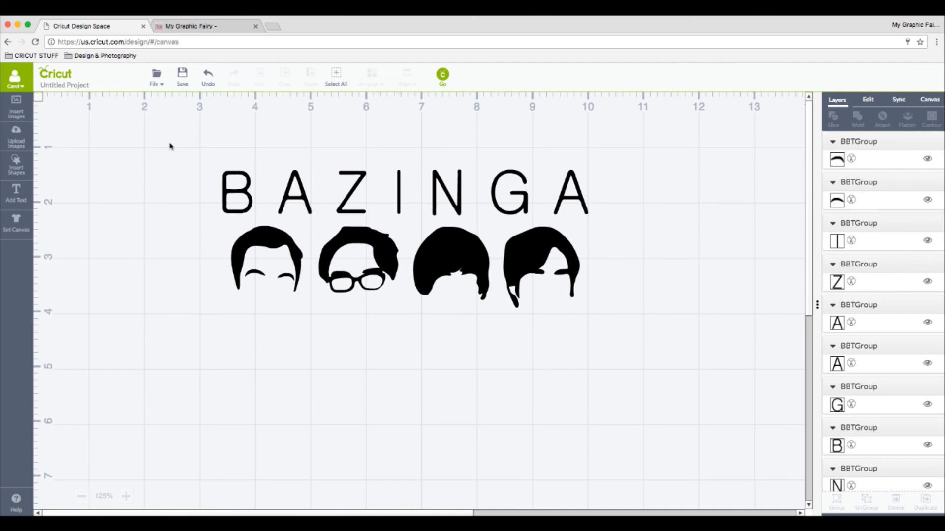
# - Attach all remaining BAZINGA letters and hairstyle pieces and preview them on the cutting mat
pyautogui.moveTo(202, 145); pyautogui.dragTo(659, 317)
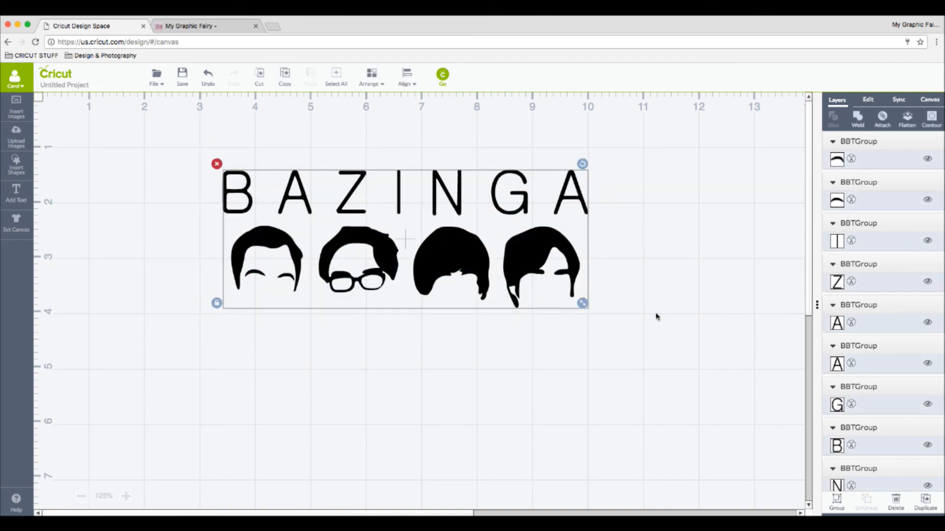
pyautogui.click(882, 118)
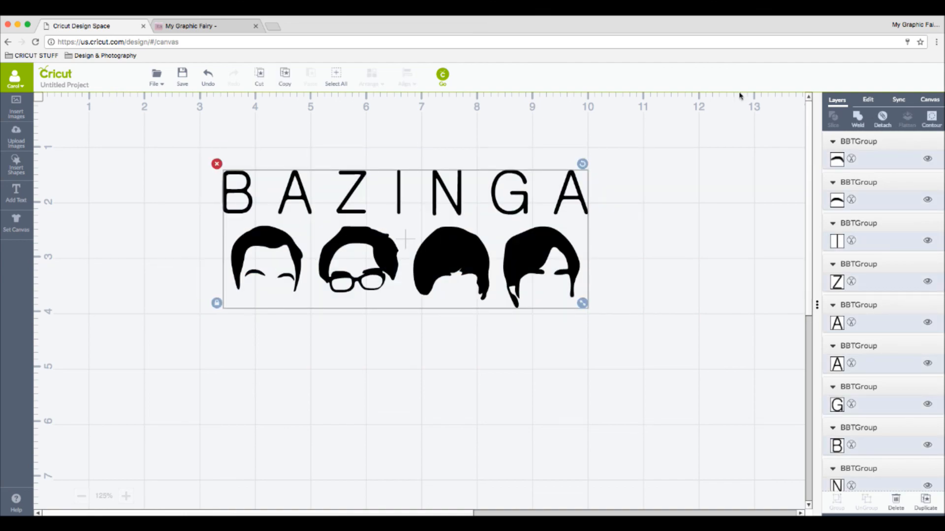
pyautogui.click(442, 76)
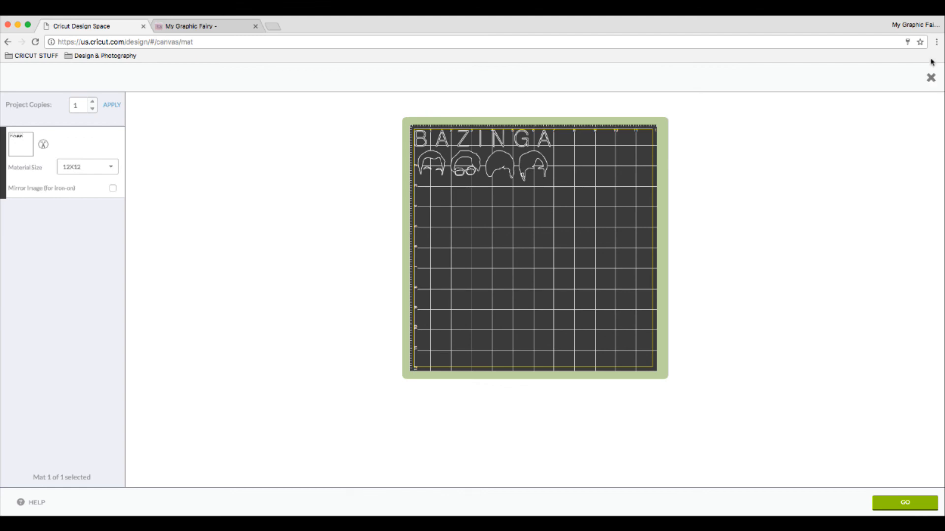
# - Return to the canvas and move the attached BAZINGA set to about X 3.7 in, Y 2.01 in
pyautogui.click(930, 78)
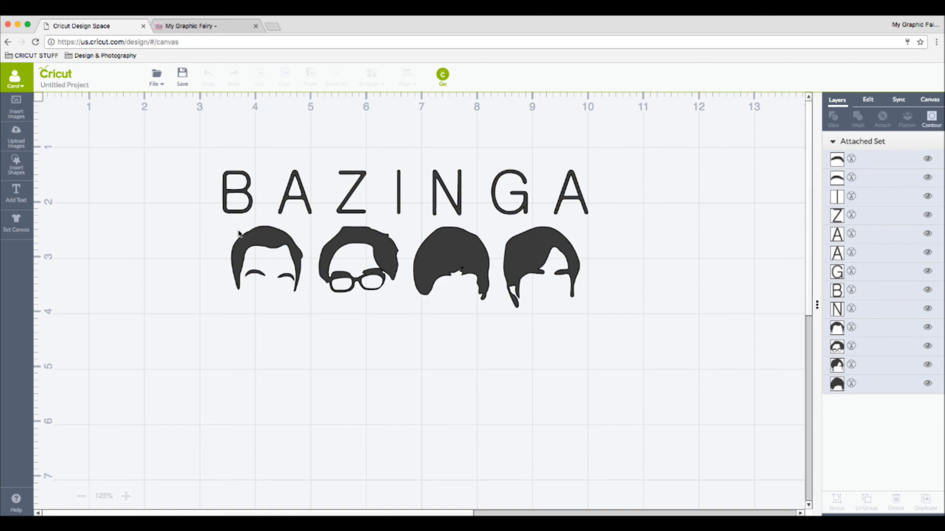
pyautogui.moveTo(262, 240); pyautogui.dragTo(277, 274)
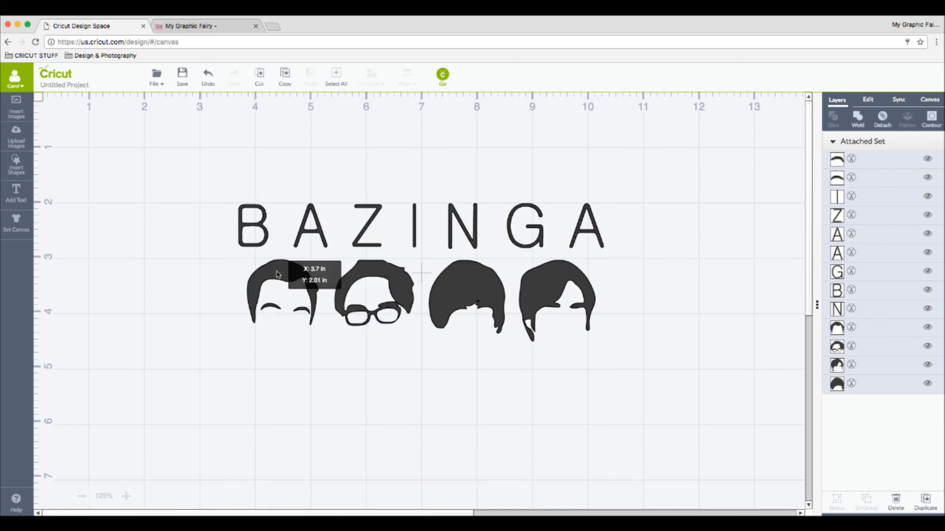
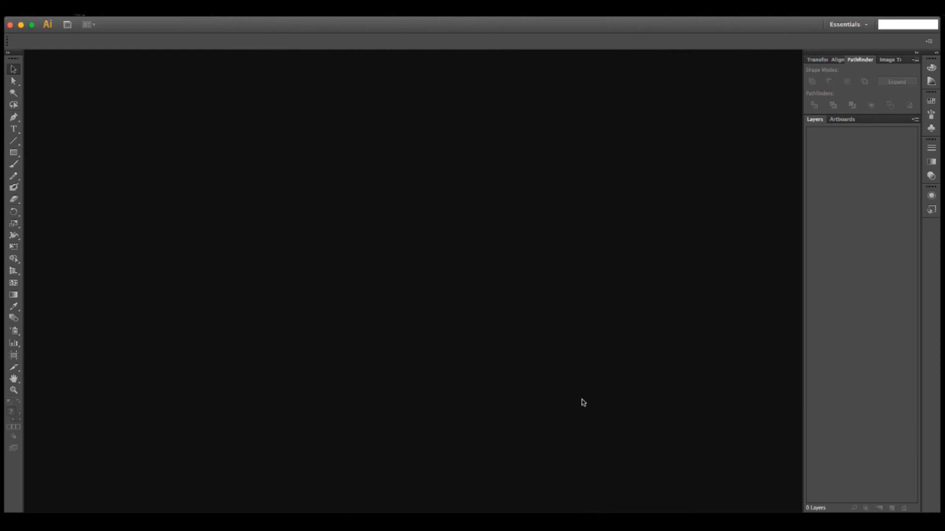
# - Switch to Illustrator, create a new blank document and paste the black tree image into it
pyautogui.click(547, 366)
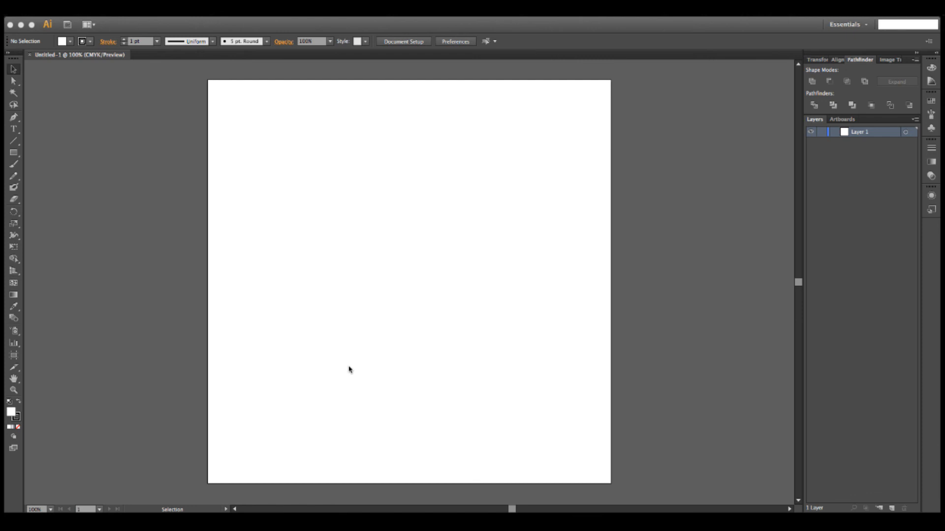
pyautogui.click(565, 506)
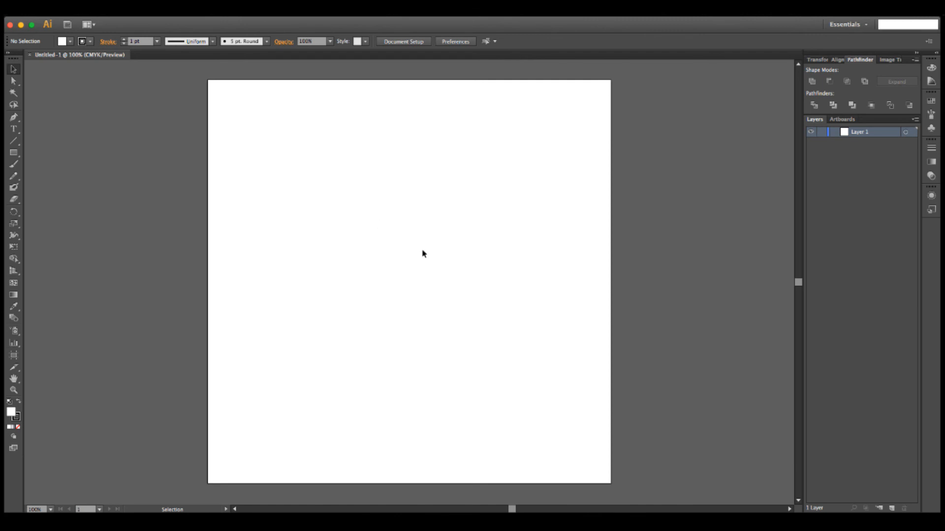
pyautogui.press('a')
pyautogui.press('super+v')
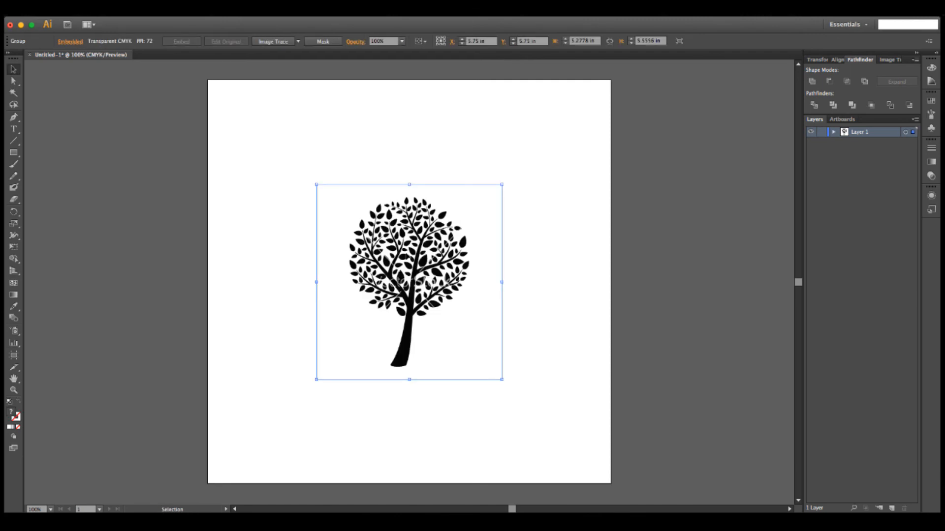
# - Enlarge the tree image to about 8.89 by 9.36 in on the artboard and trace it with the Silhouettes preset
pyautogui.moveTo(369, 232); pyautogui.dragTo(319, 163)
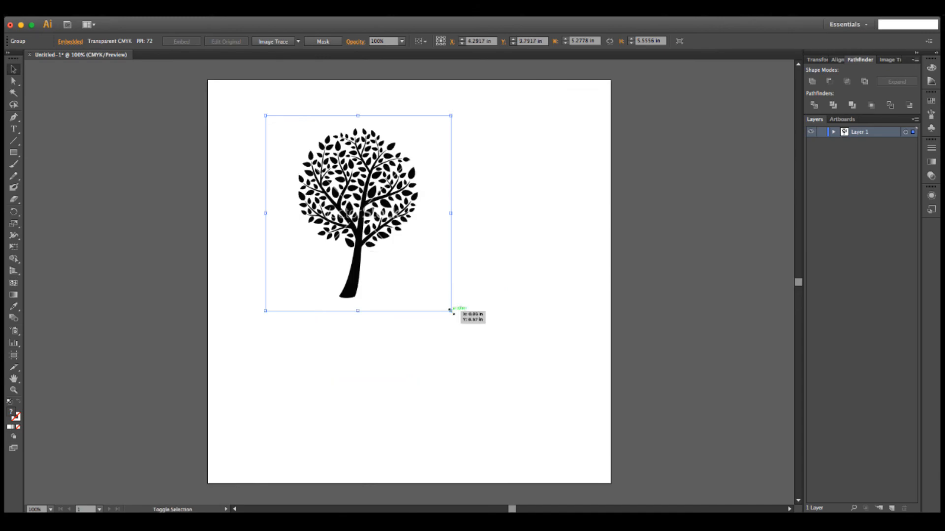
pyautogui.moveTo(450, 310); pyautogui.dragTo(579, 445)
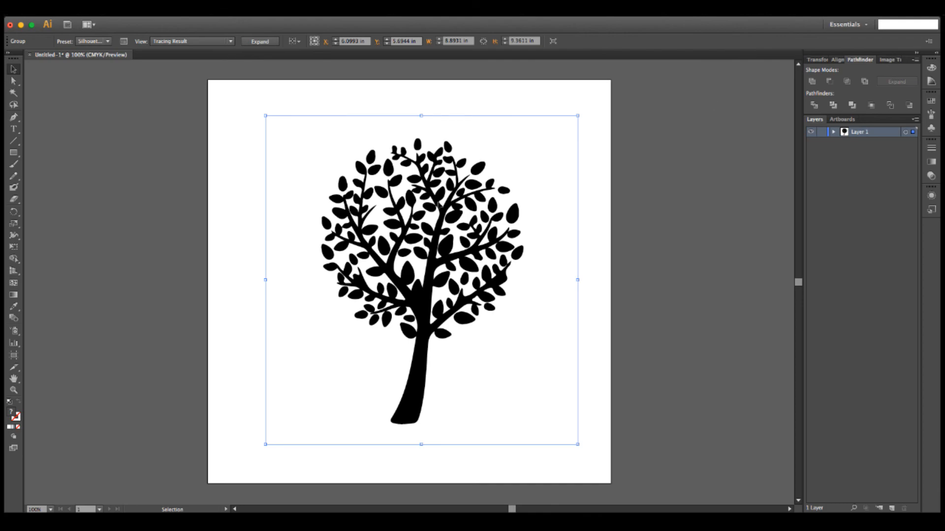
# - Refine the tree's image trace in its advanced settings, with noise at 1 px and the threshold at about 105
pyautogui.click(890, 61)
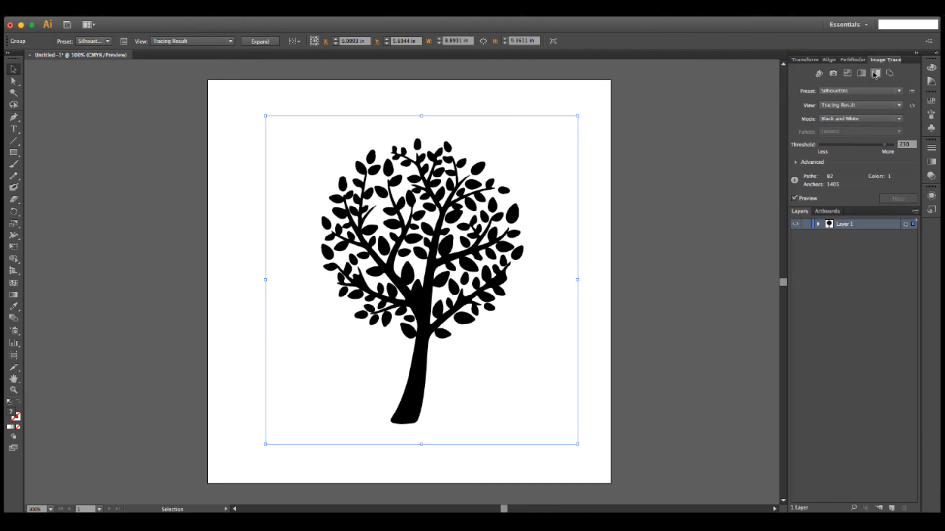
pyautogui.click(795, 163)
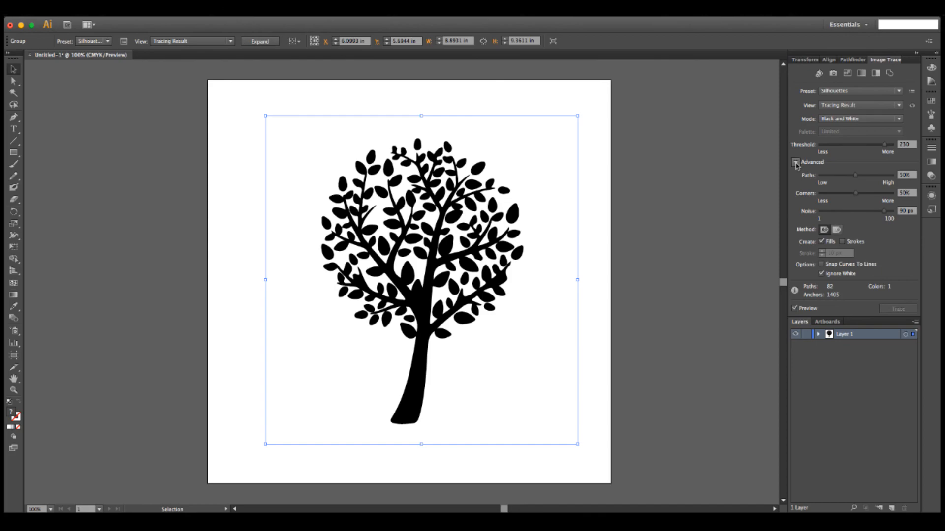
pyautogui.moveTo(845, 212); pyautogui.dragTo(780, 218)
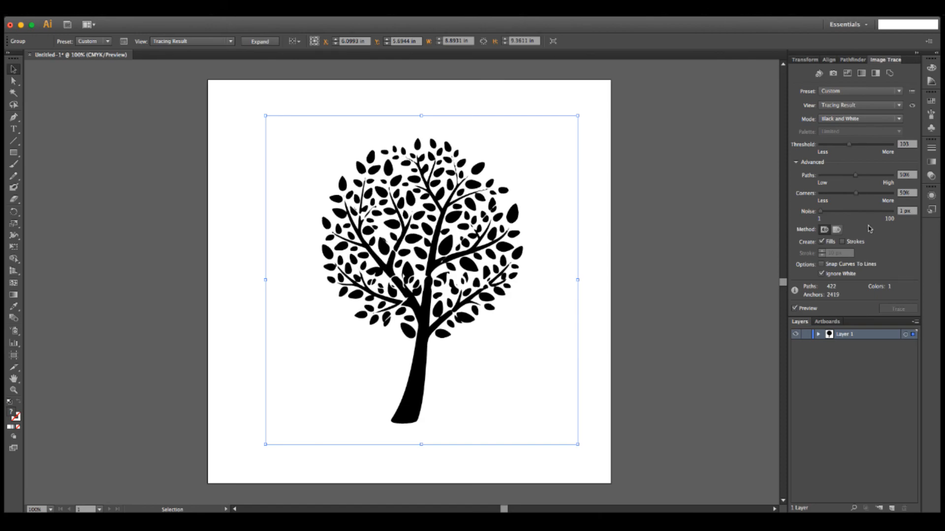
# - Set the tree trace's noise to 1 px and its threshold to 177, and expand the trace into paths
pyautogui.click(859, 212)
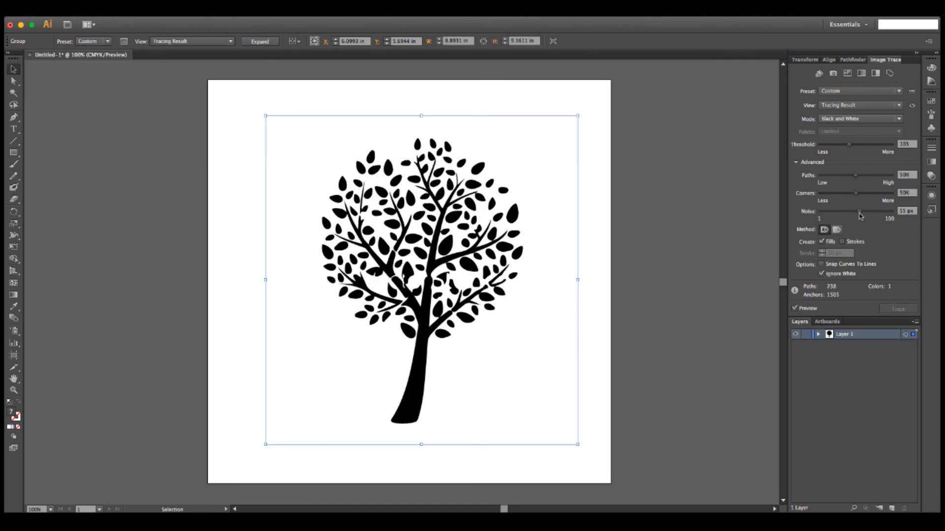
pyautogui.moveTo(828, 215); pyautogui.dragTo(819, 212)
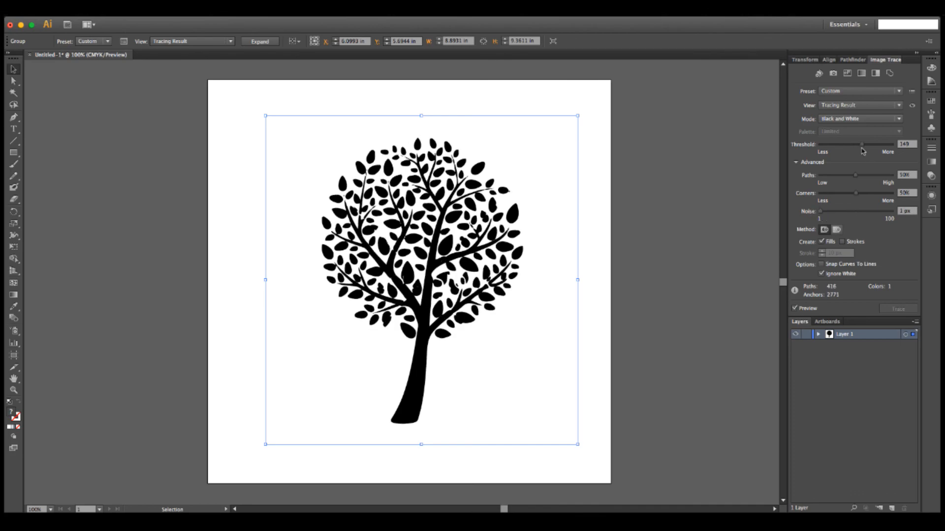
pyautogui.moveTo(861, 149); pyautogui.dragTo(870, 147)
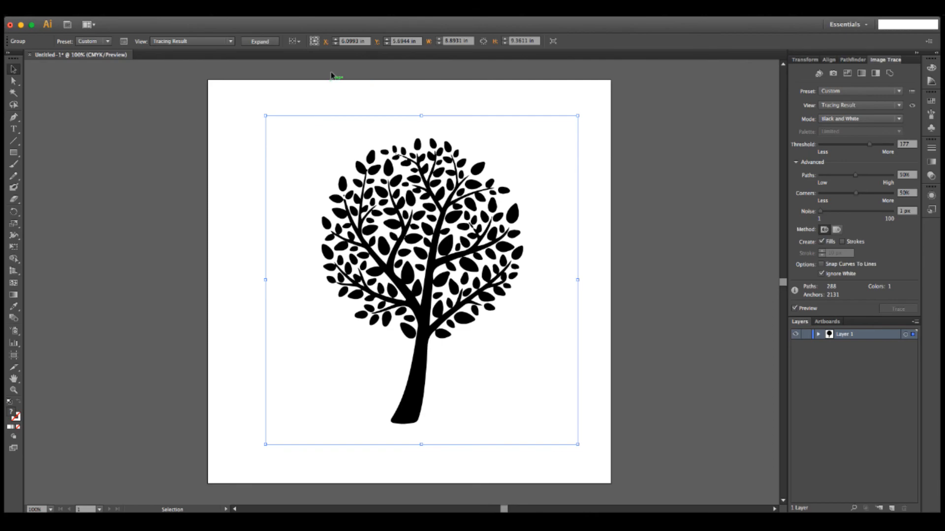
pyautogui.click(259, 42)
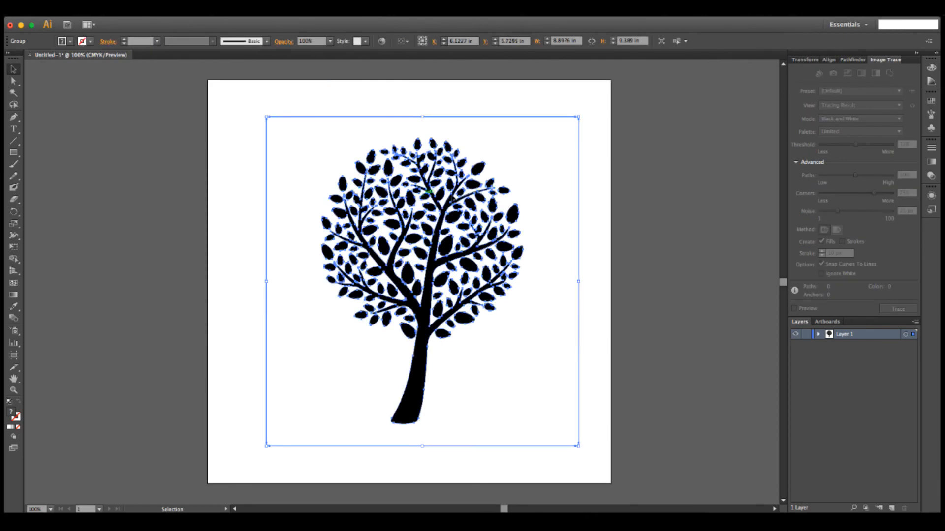
# - Delete the unfilled rectangular background path around the expanded tree with the Direct Selection tool
pyautogui.click(14, 81)
pyautogui.click(264, 105)
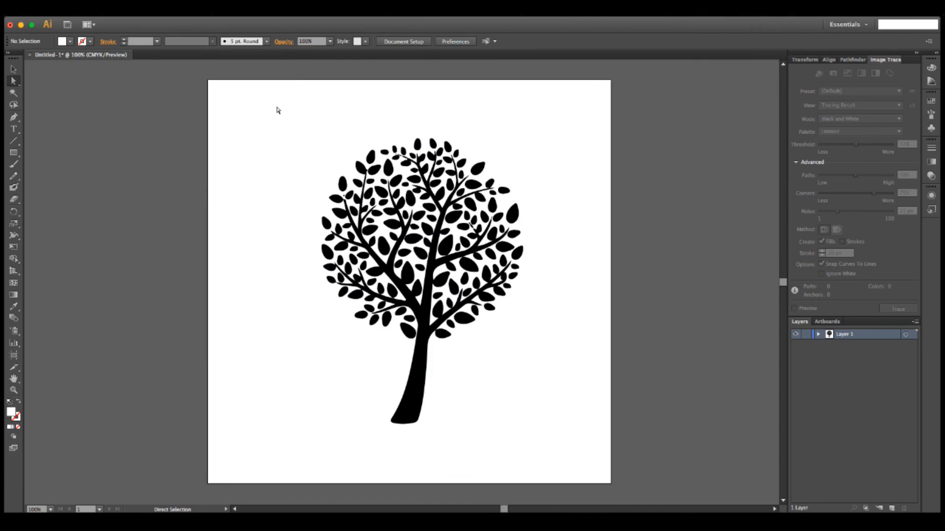
pyautogui.click(277, 113)
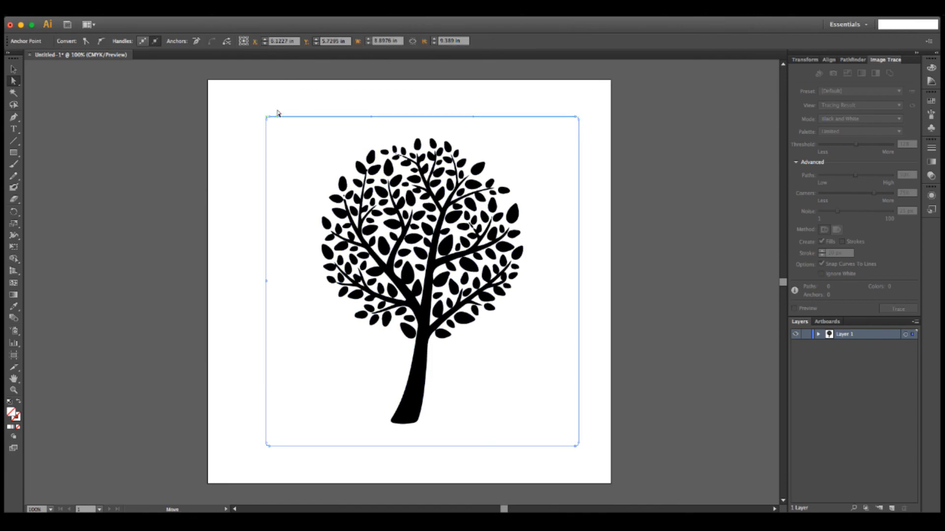
pyautogui.press('Delete')
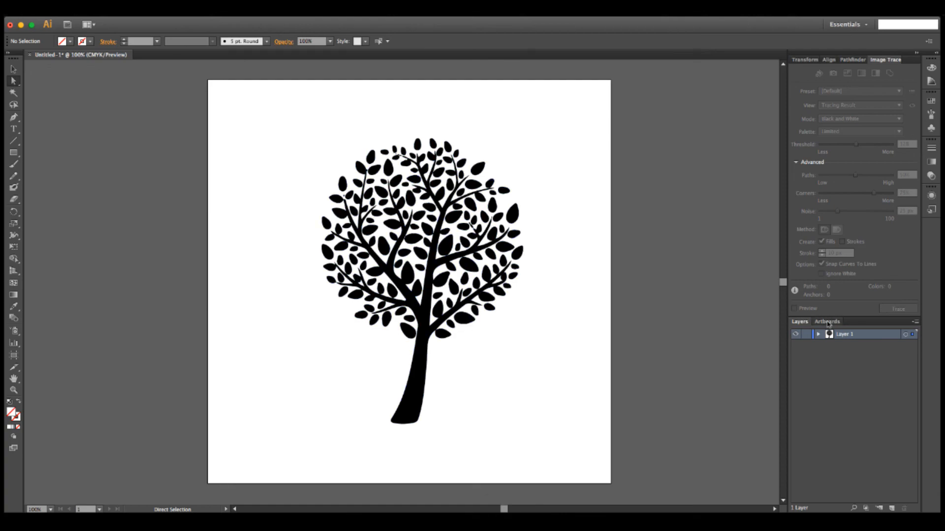
# - Expand Layer 1 and its nested groups and delete the run of stray paths listed above the first solid leaf
pyautogui.click(818, 335)
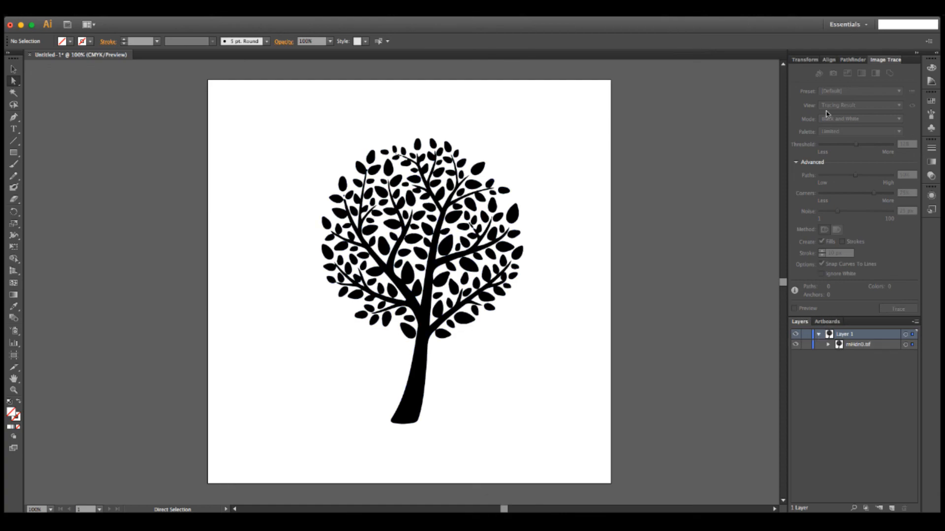
pyautogui.click(813, 60)
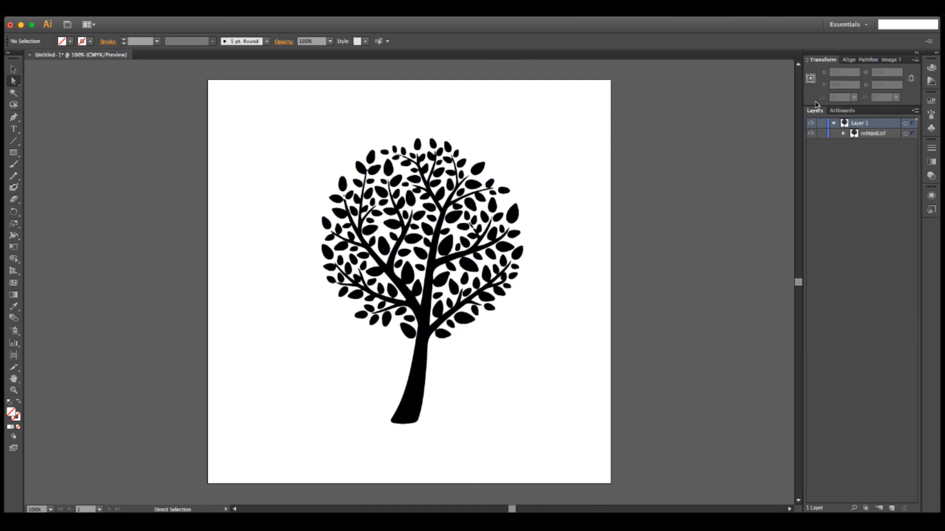
pyautogui.click(843, 134)
pyautogui.click(853, 143)
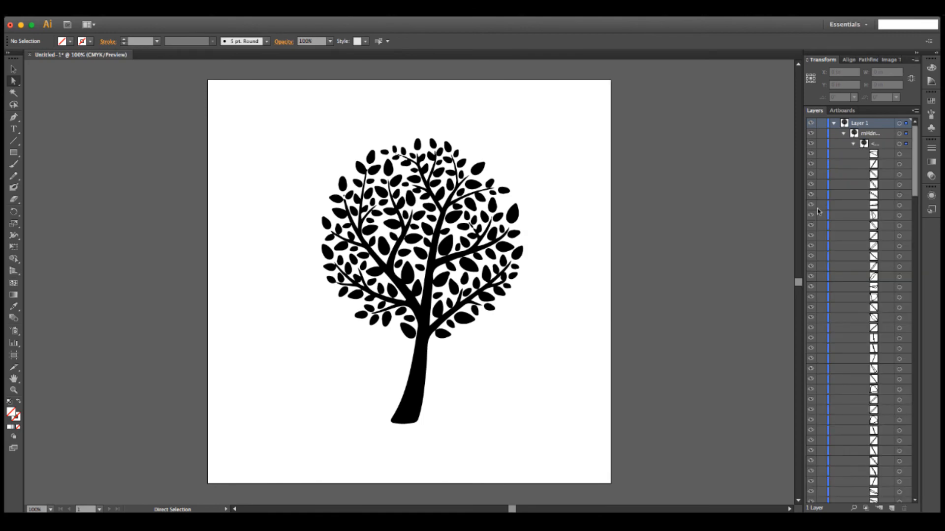
pyautogui.click(874, 154)
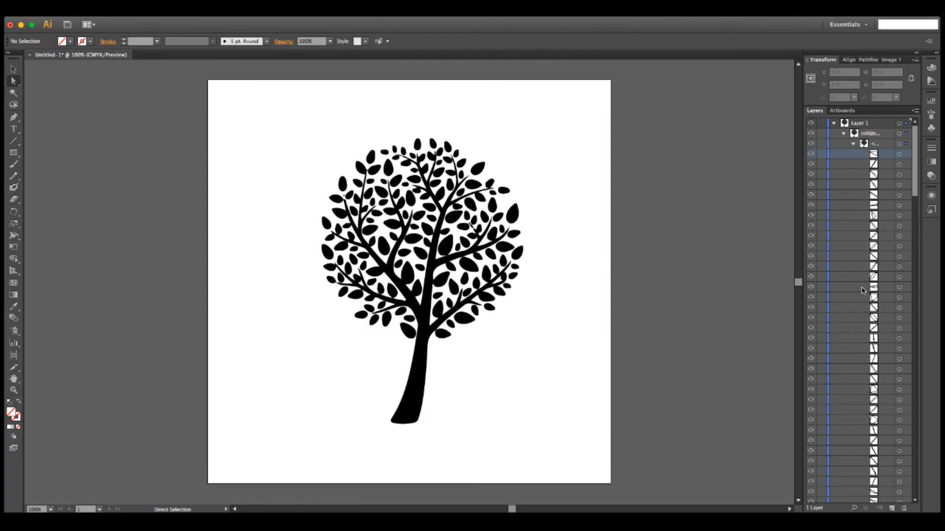
pyautogui.scroll(-10, 857, 276)
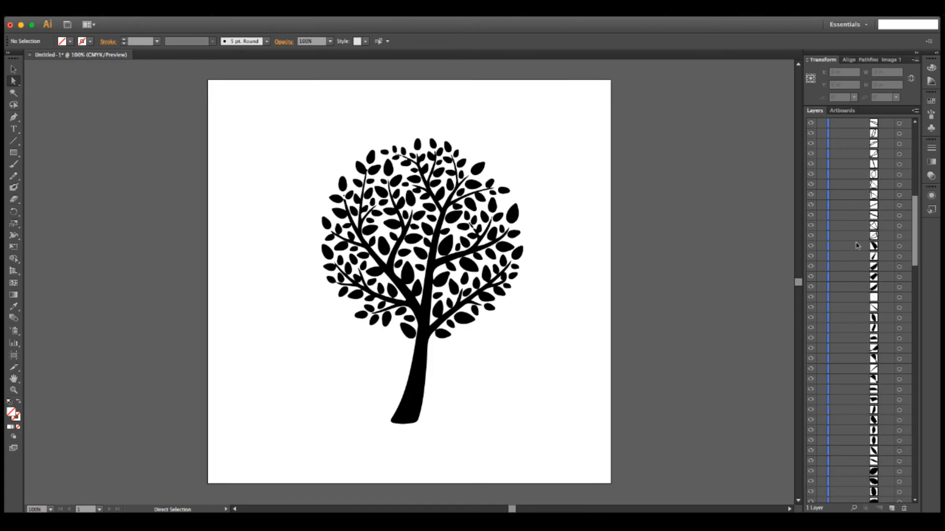
pyautogui.keyDown('shift'); pyautogui.click(888, 237); pyautogui.keyUp('shift')
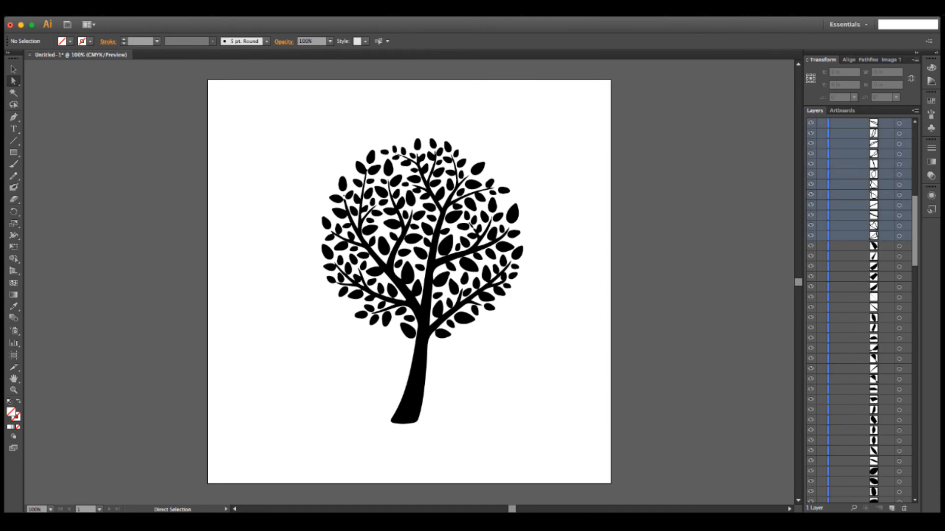
pyautogui.click(904, 509)
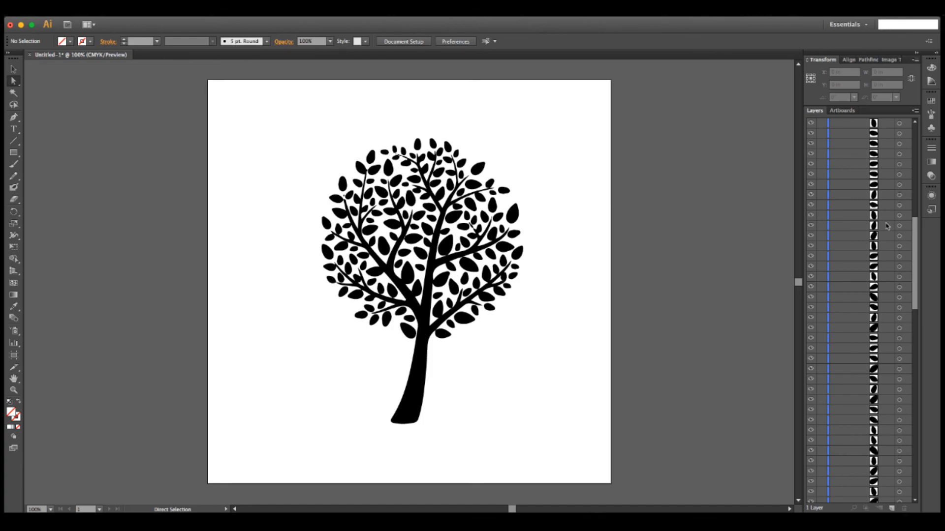
# - Go through the remaining leaf paths in the layer and delete the one listed last, below the trunk path
pyautogui.scroll(-5, 885, 221)
pyautogui.scroll(-4, 887, 226)
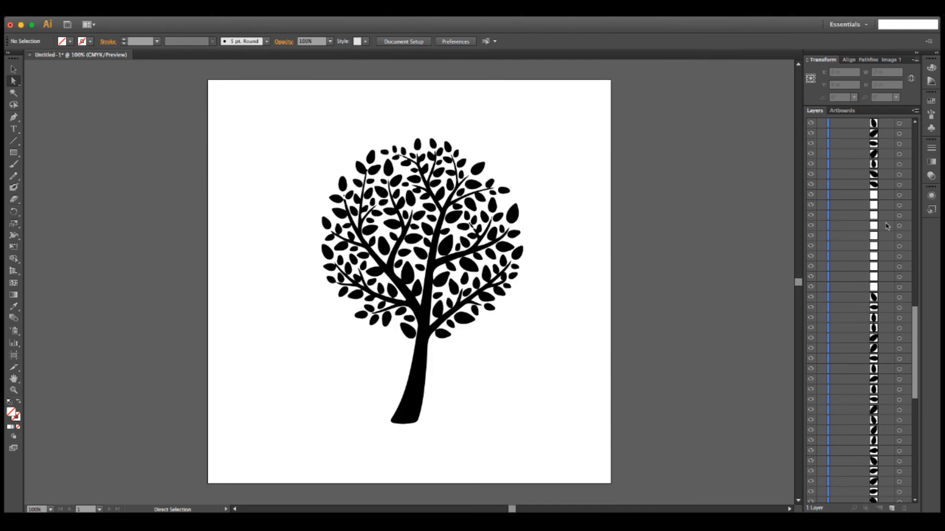
pyautogui.scroll(-4, 887, 226)
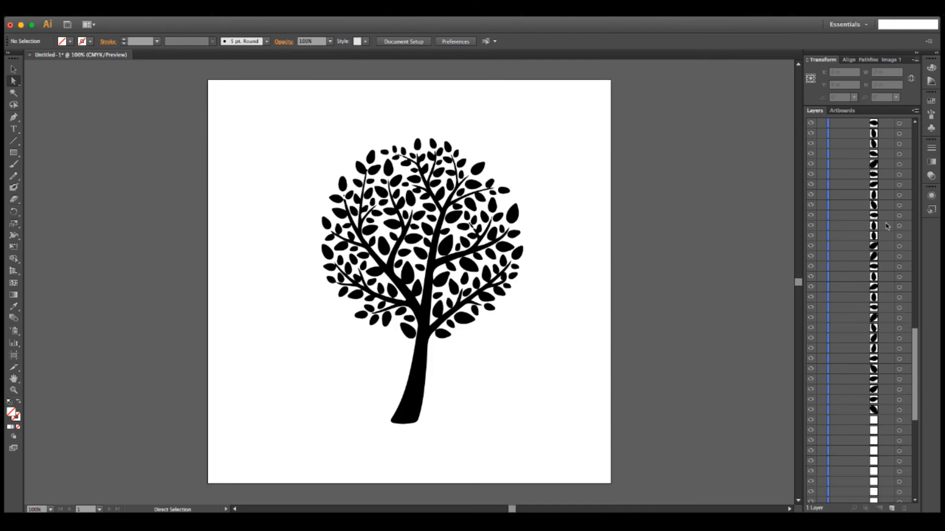
pyautogui.scroll(-4, 887, 226)
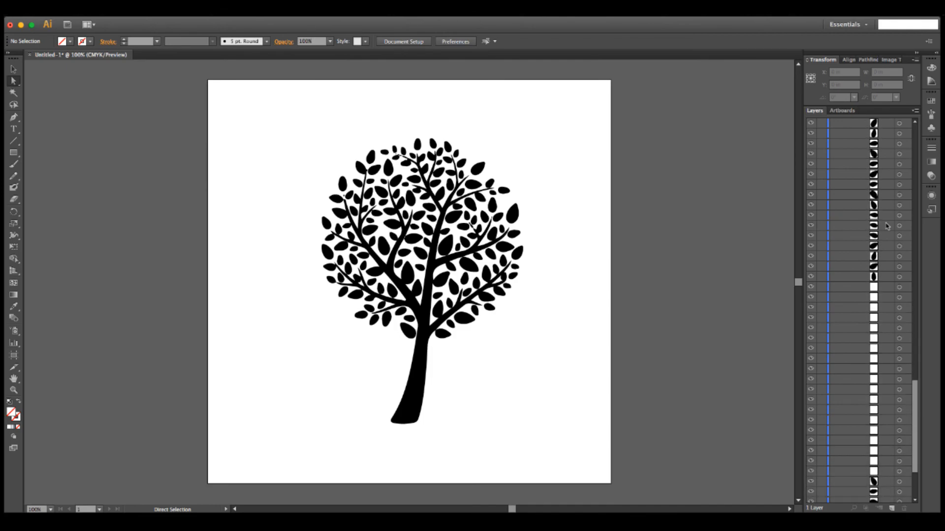
pyautogui.scroll(-3, 887, 226)
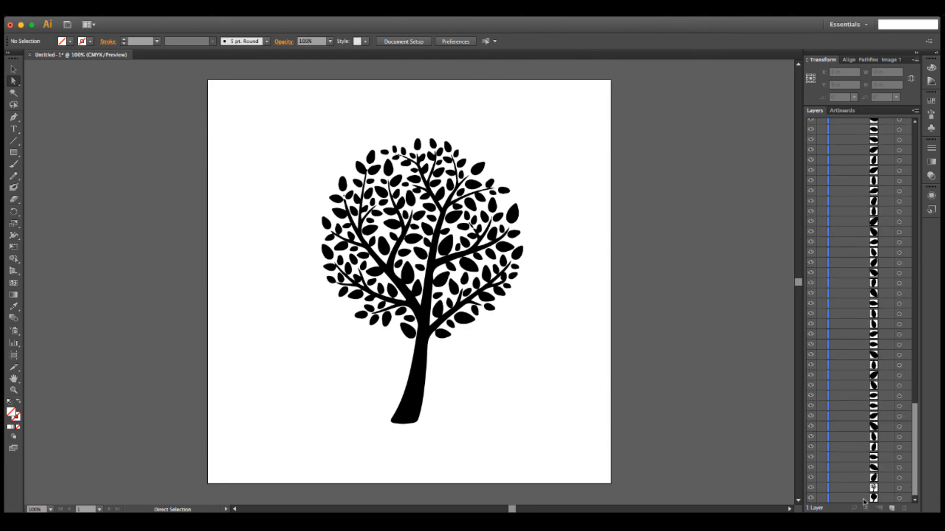
pyautogui.click(890, 499)
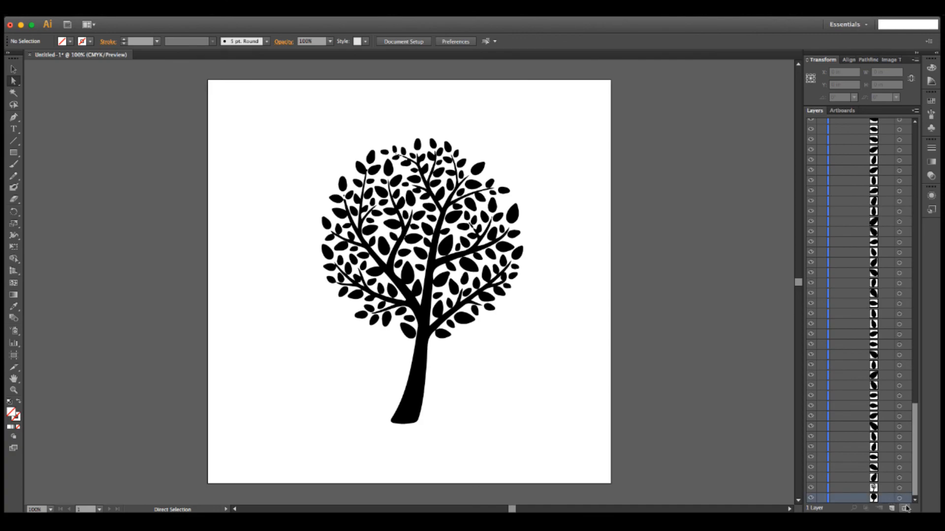
pyautogui.click(905, 508)
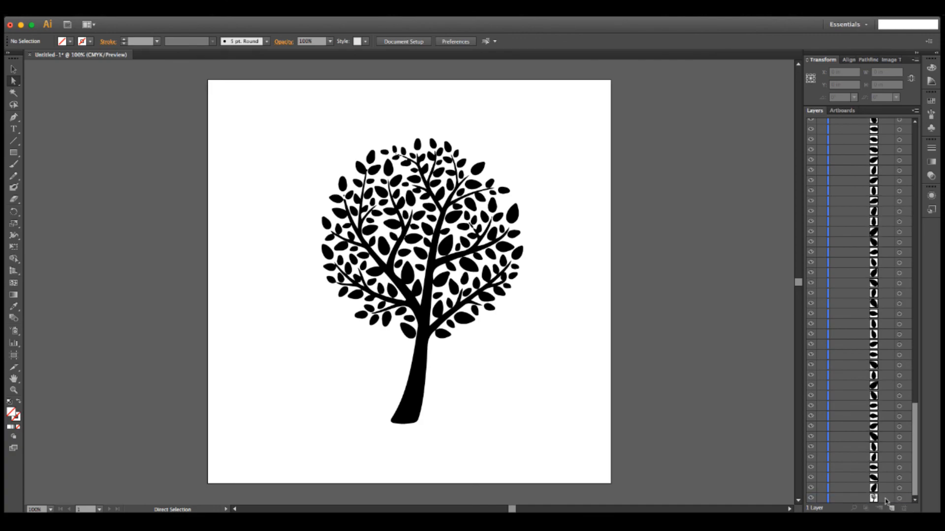
# - Hide and show the last path in the layer to check which part of the tree it is
pyautogui.click(885, 500)
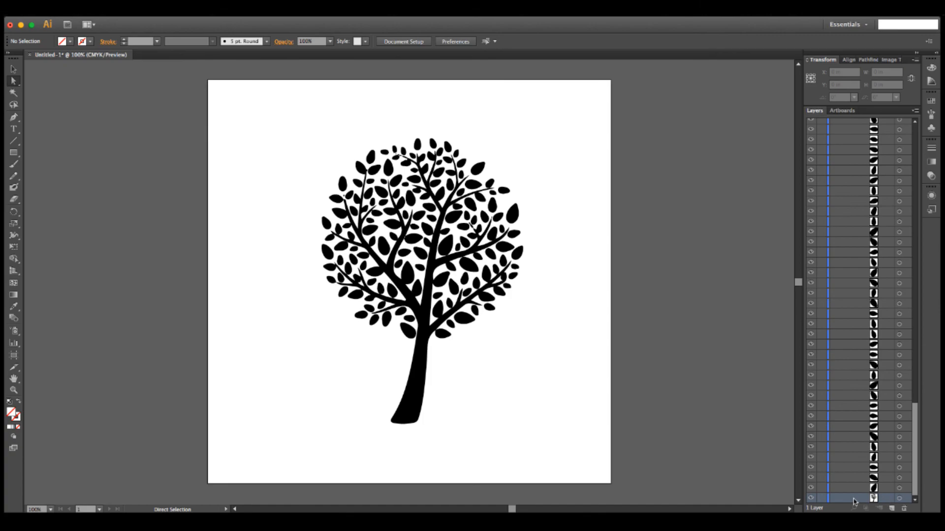
pyautogui.click(811, 499)
pyautogui.click(811, 499)
# - Select the whole tree to check its outlines, clear the selection and save the artwork as tree.svg
pyautogui.press('super+a')
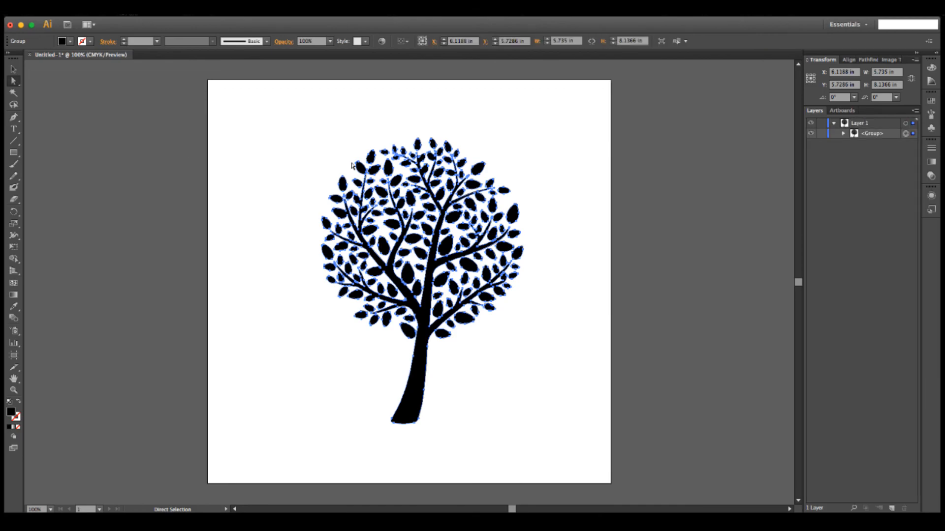
pyautogui.click(317, 145)
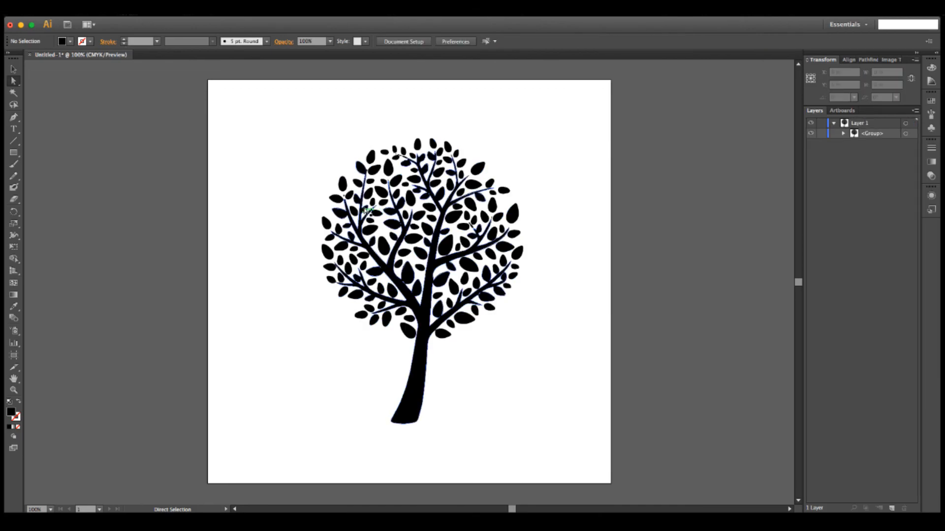
pyautogui.hotkey('ctrl', 'a')
pyautogui.click(267, 145)
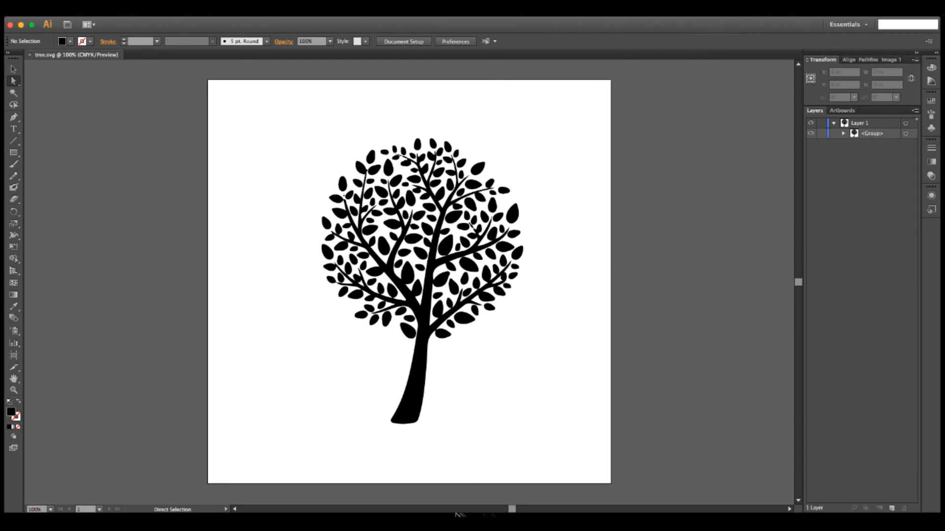
# - Switch to Cricut Design Space and delete the attached BAZINGA design from the canvas
pyautogui.click(333, 509)
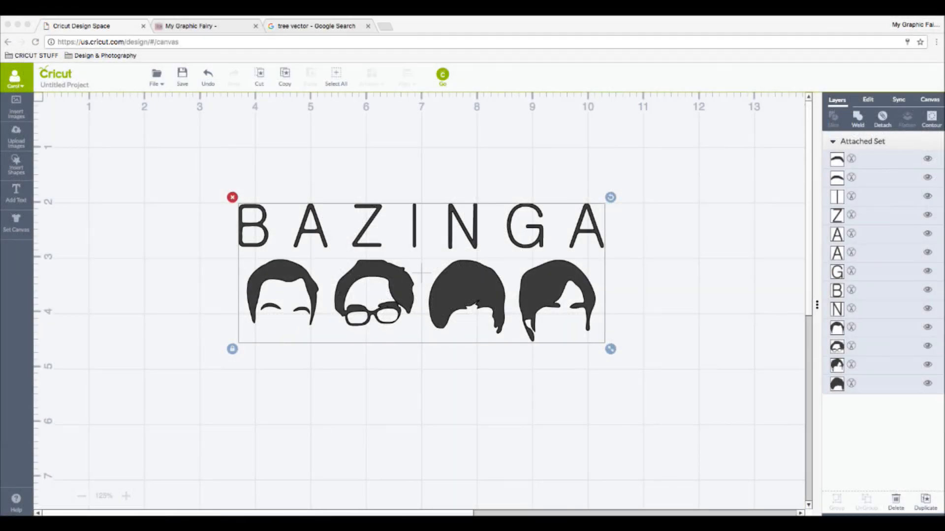
pyautogui.click(475, 291)
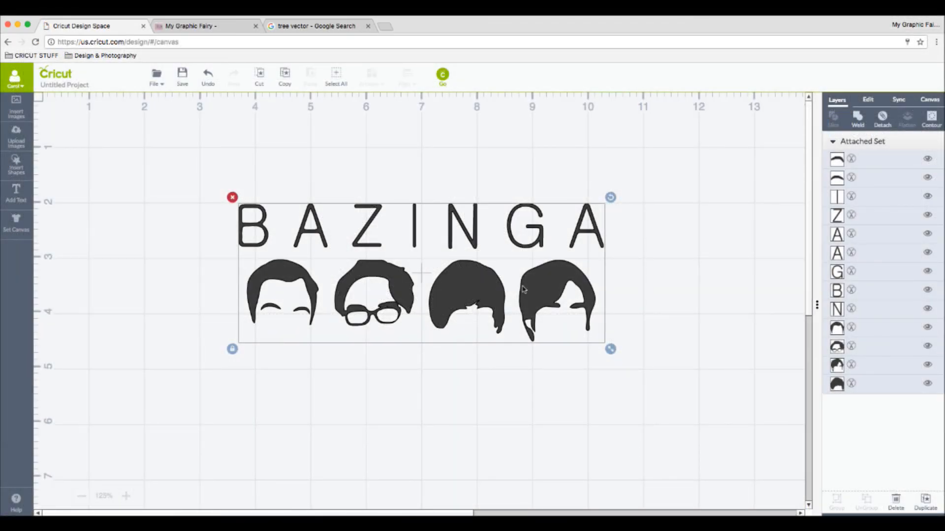
pyautogui.press('Delete')
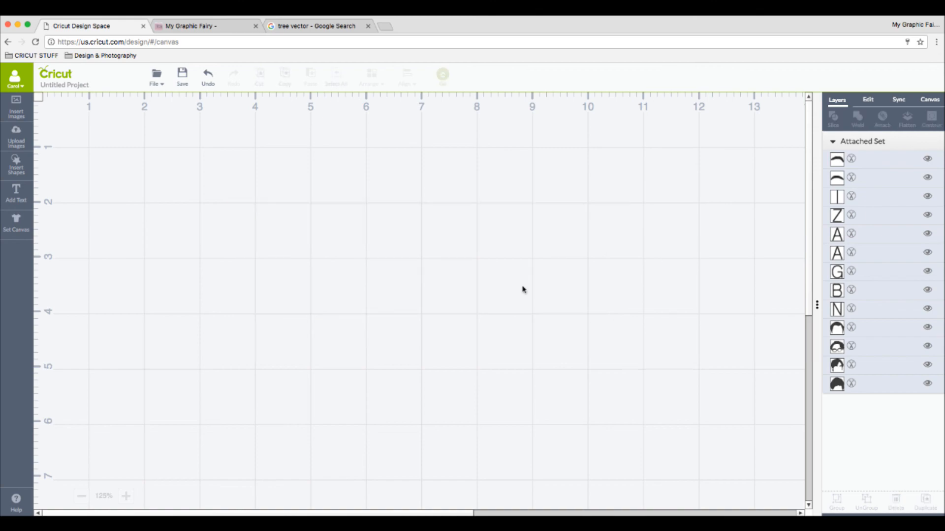
pyautogui.click(421, 202)
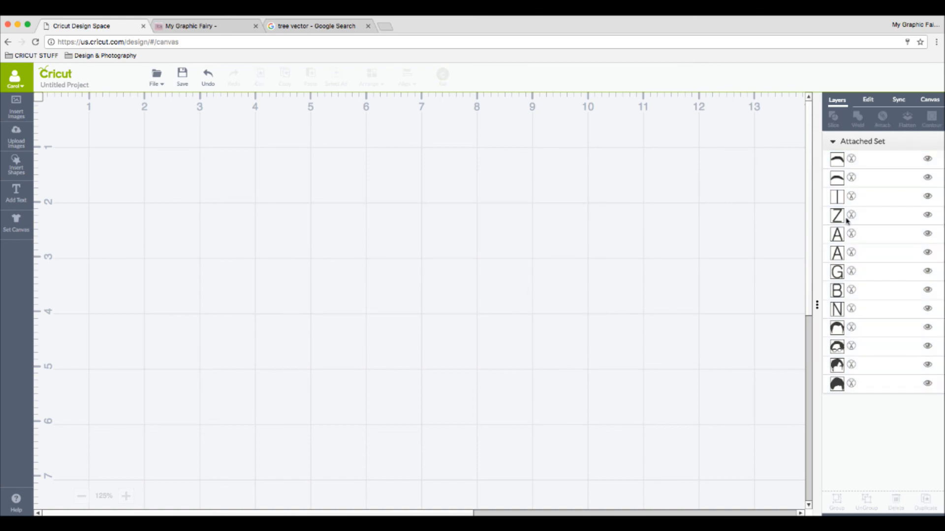
# - Try to delete the leftover Attached Set from the layer list, and set the canvas zoom to 100%
pyautogui.click(865, 141)
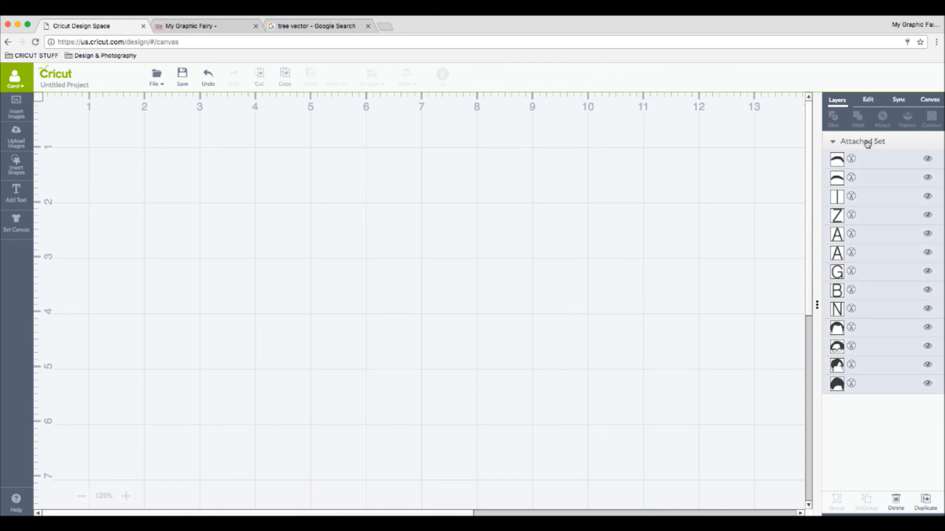
pyautogui.click(898, 503)
pyautogui.click(677, 347)
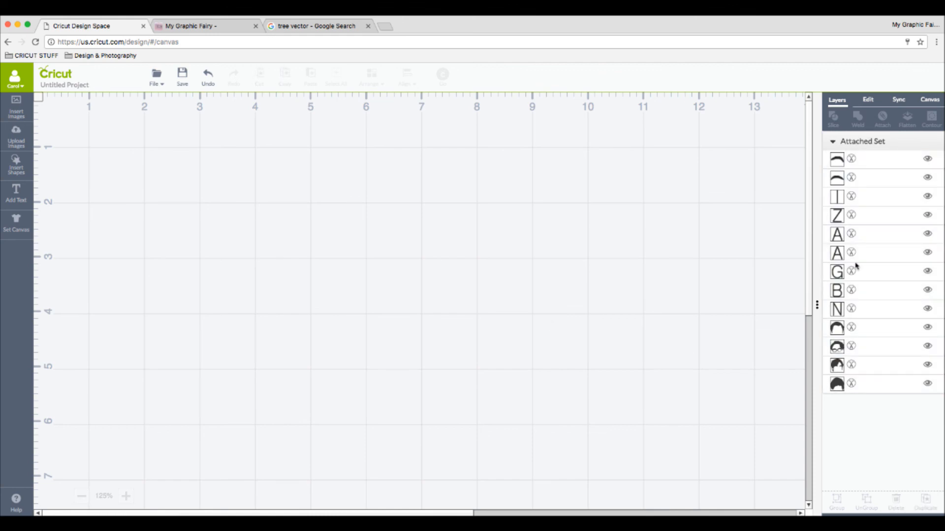
pyautogui.click(885, 143)
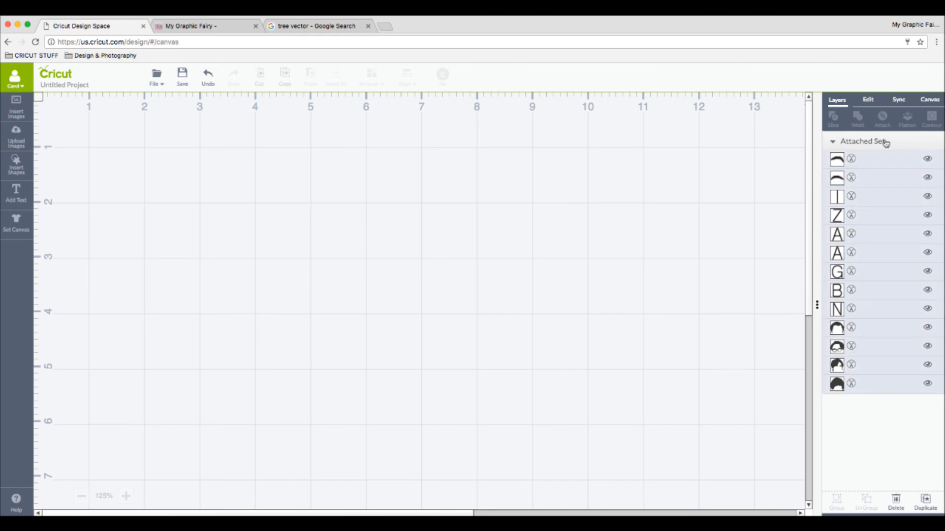
pyautogui.click(900, 503)
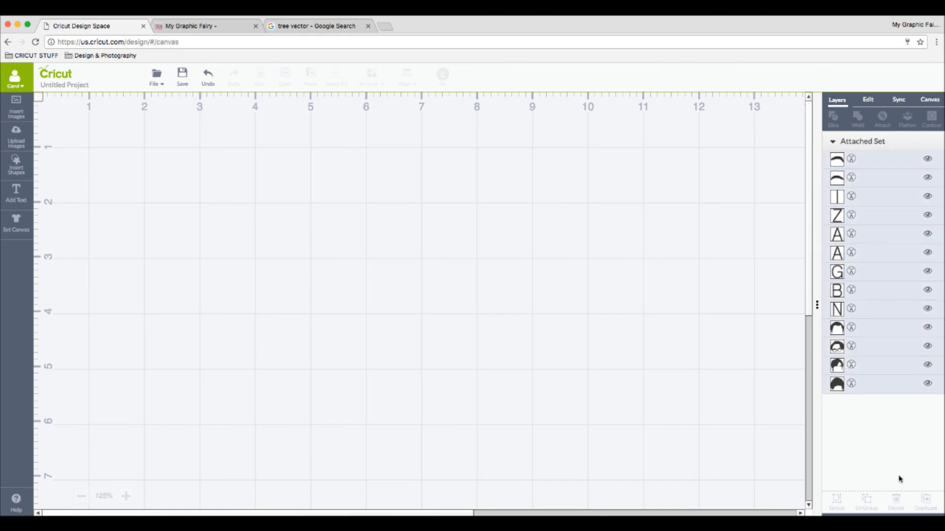
pyautogui.click(896, 143)
pyautogui.click(896, 143)
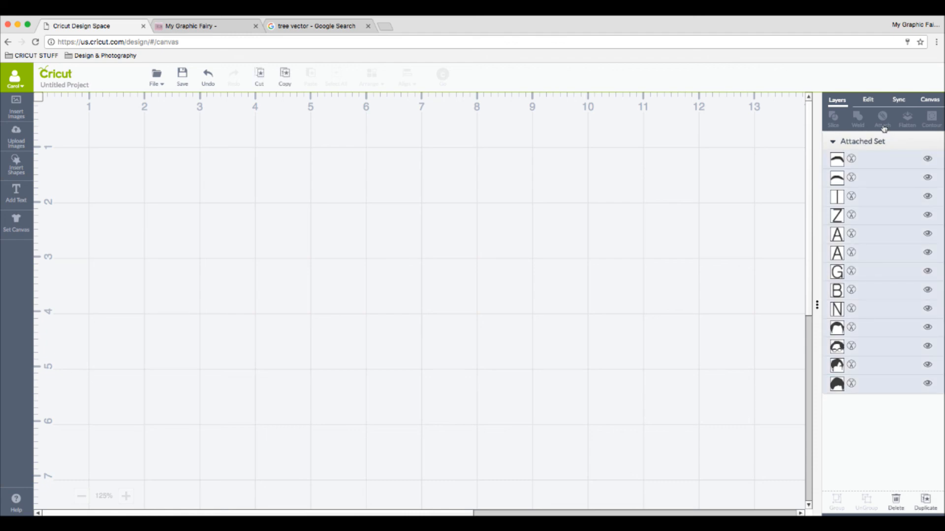
pyautogui.click(900, 509)
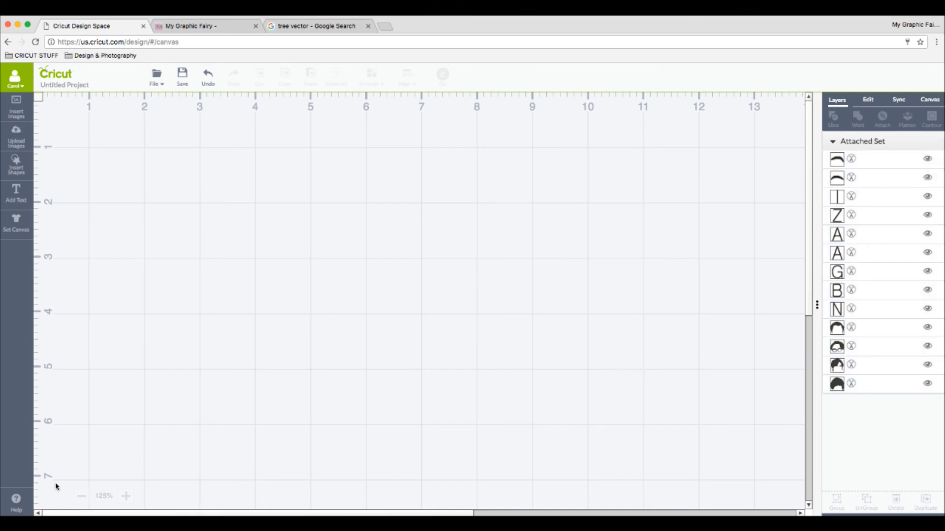
pyautogui.click(82, 496)
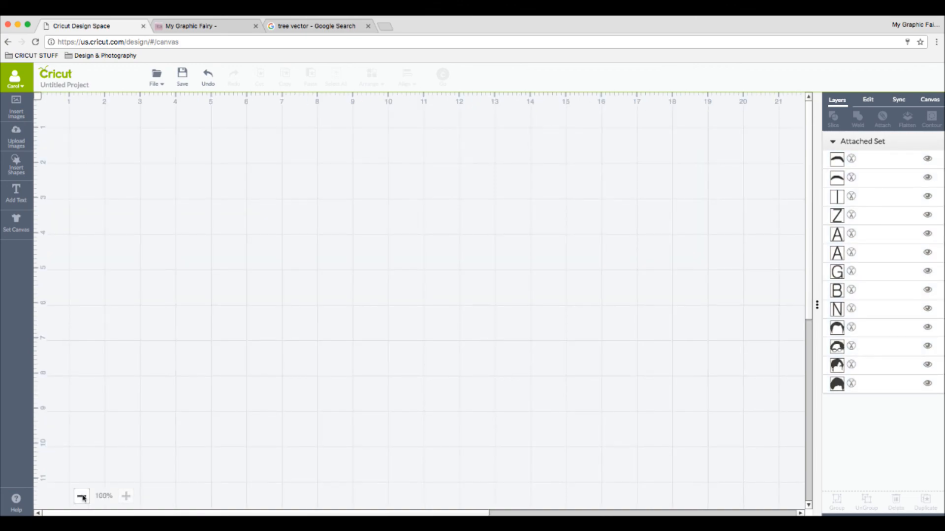
# - Set the canvas zoom to 75% and start a new project without saving the current one
pyautogui.click(81, 497)
pyautogui.click(157, 79)
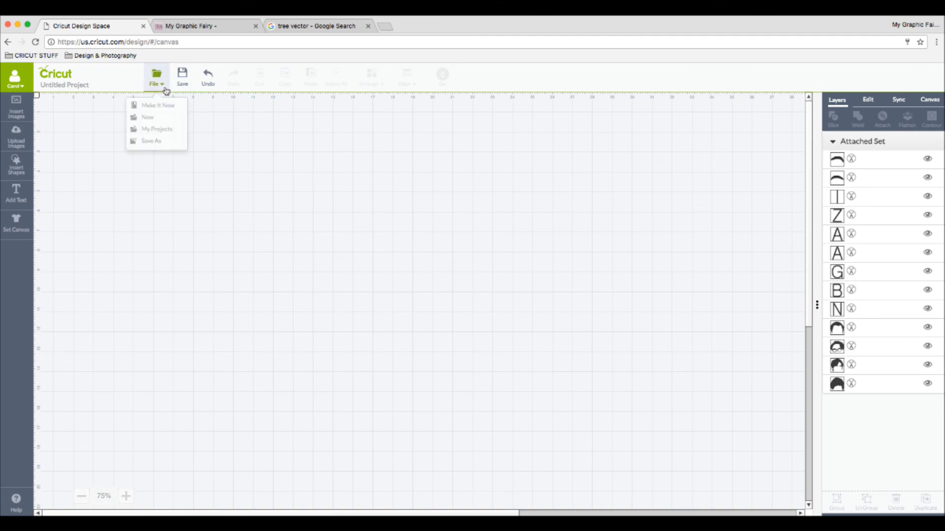
pyautogui.click(153, 121)
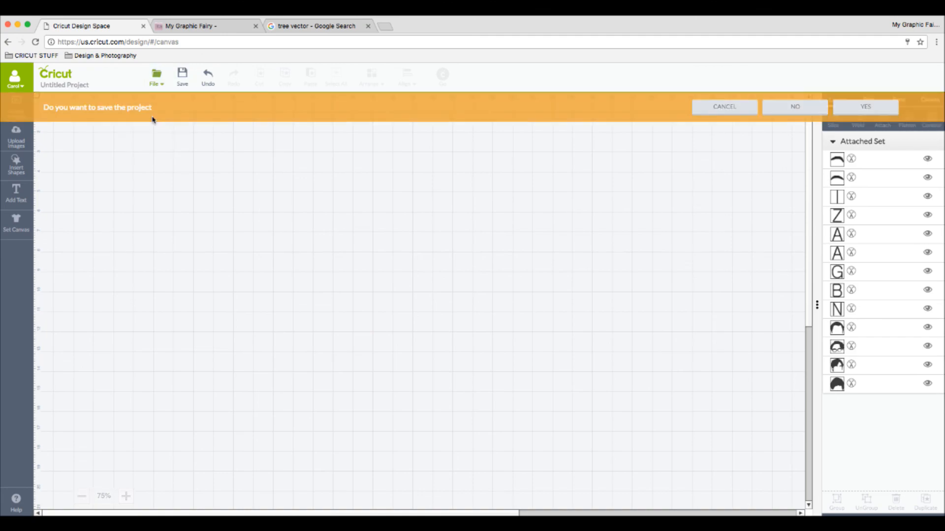
pyautogui.click(802, 109)
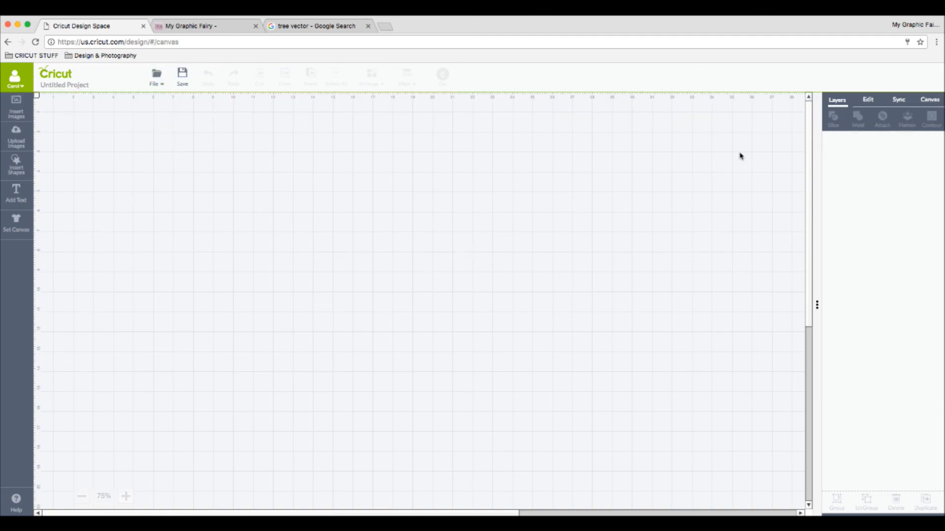
# - Upload tree.svg from the computer as a cut image and save it under the name tree
pyautogui.click(17, 136)
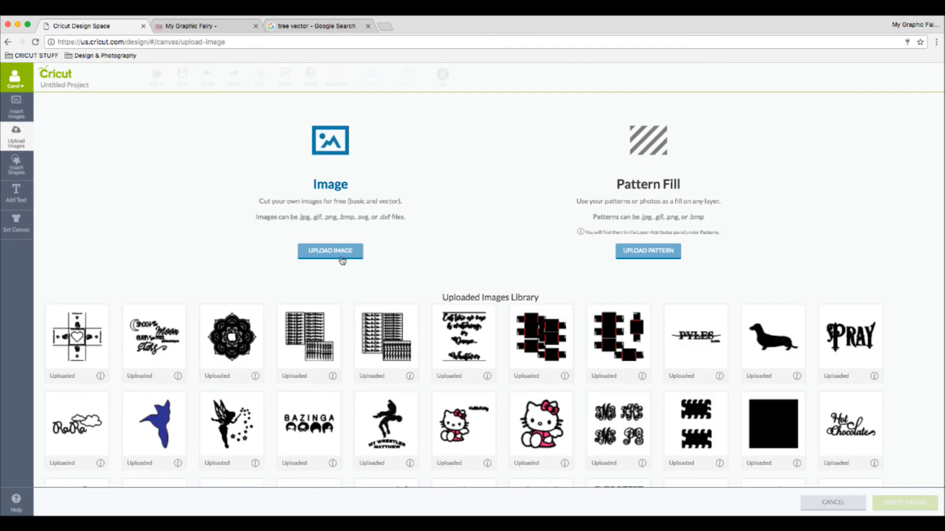
pyautogui.click(339, 259)
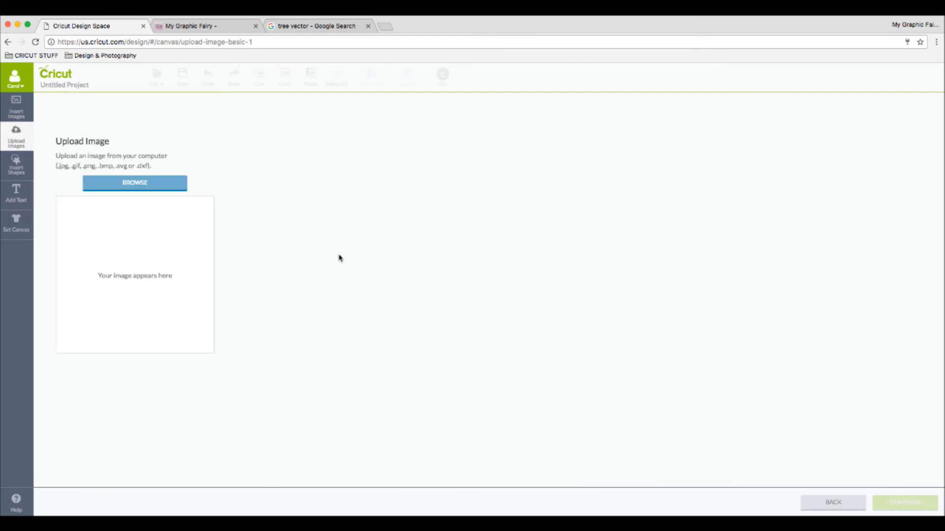
pyautogui.click(129, 185)
pyautogui.click(623, 243)
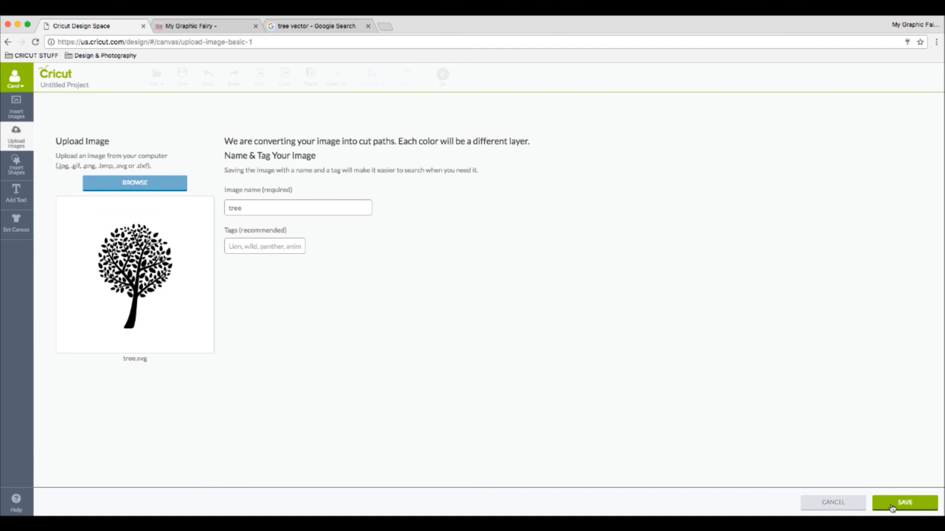
pyautogui.click(905, 502)
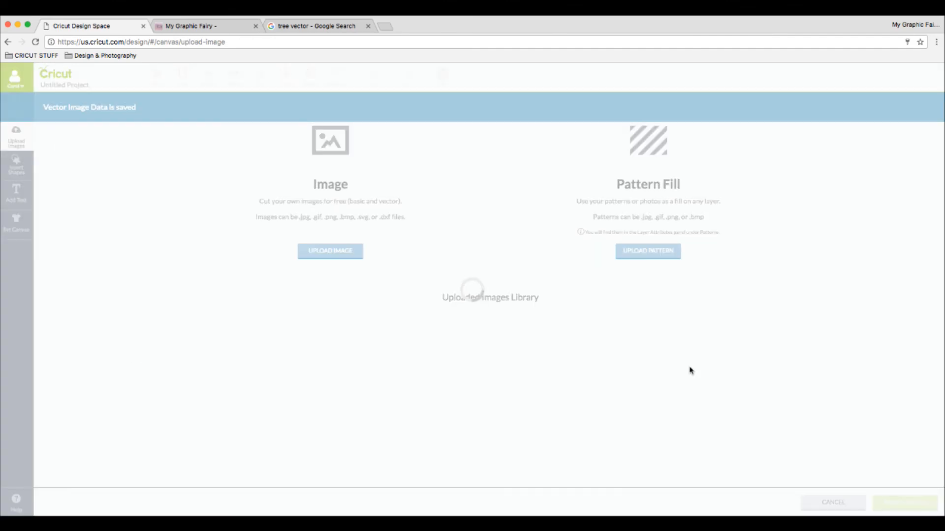
# - Insert the uploaded tree image into the project and move it to the middle of the canvas
pyautogui.click(67, 332)
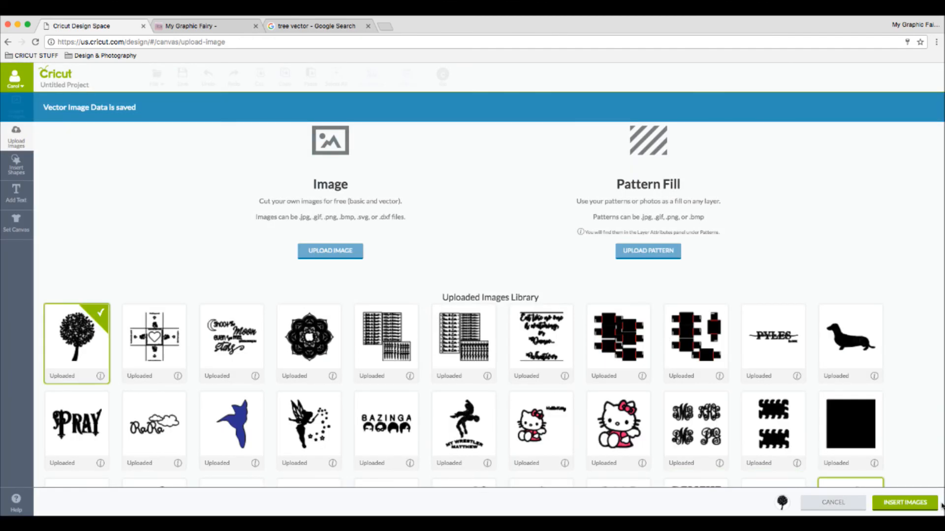
pyautogui.click(926, 507)
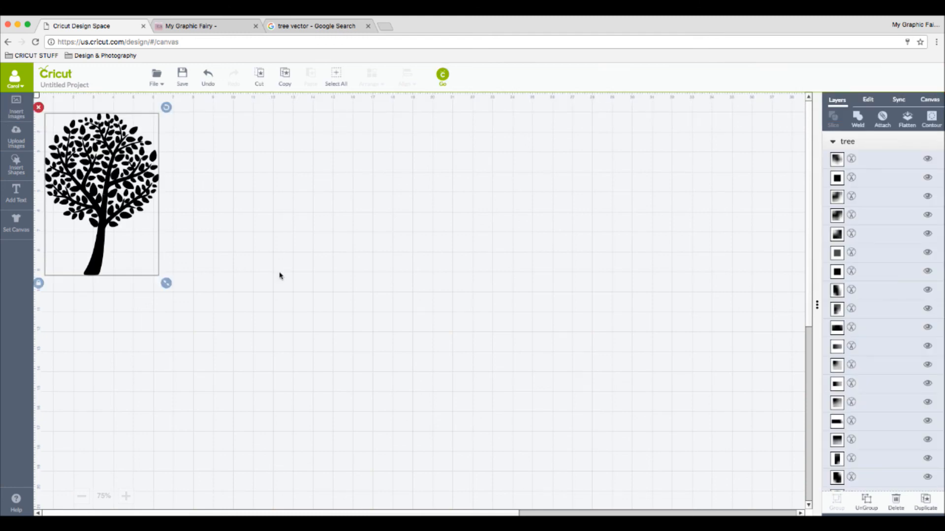
pyautogui.moveTo(98, 248); pyautogui.dragTo(503, 363)
# - Shift the tree slightly up and to the left on the canvas, and weld all of its layers together
pyautogui.scroll(-10, 892, 290)
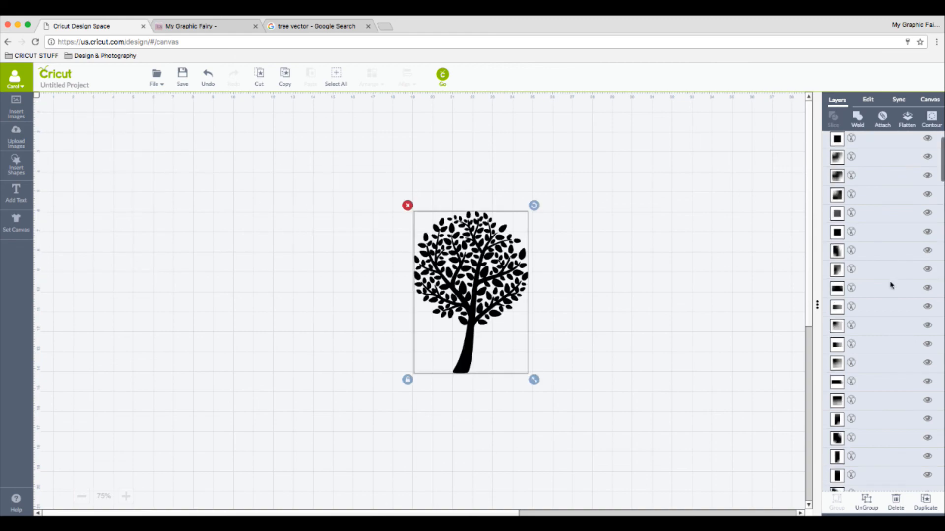
pyautogui.scroll(-8, 889, 287)
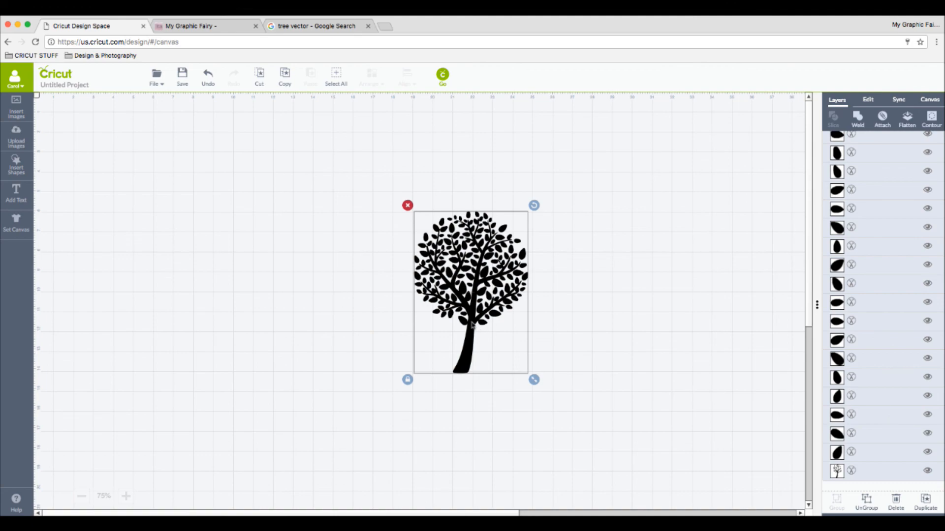
pyautogui.moveTo(448, 304); pyautogui.dragTo(402, 262)
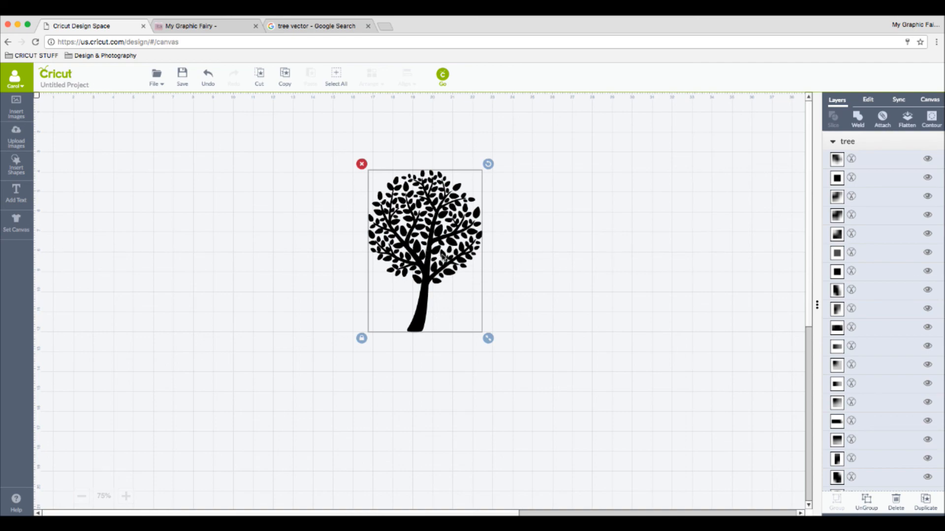
pyautogui.click(859, 126)
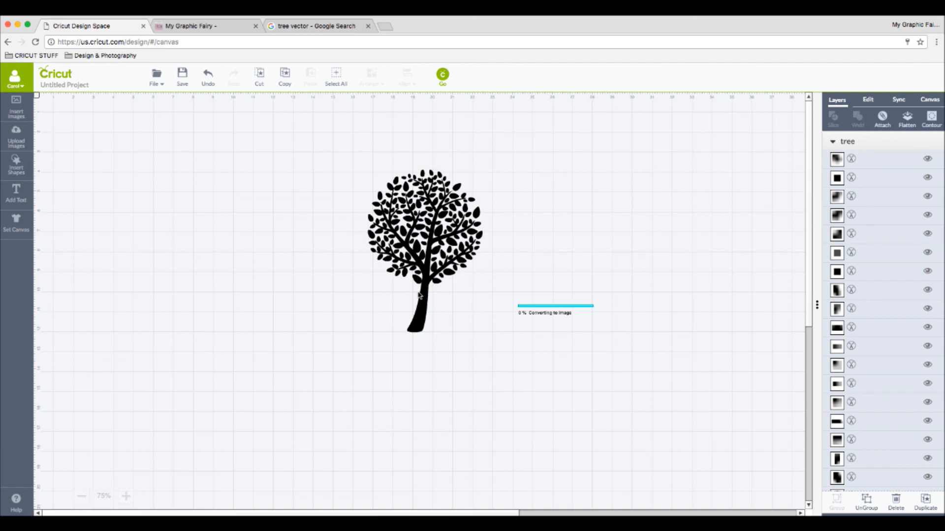